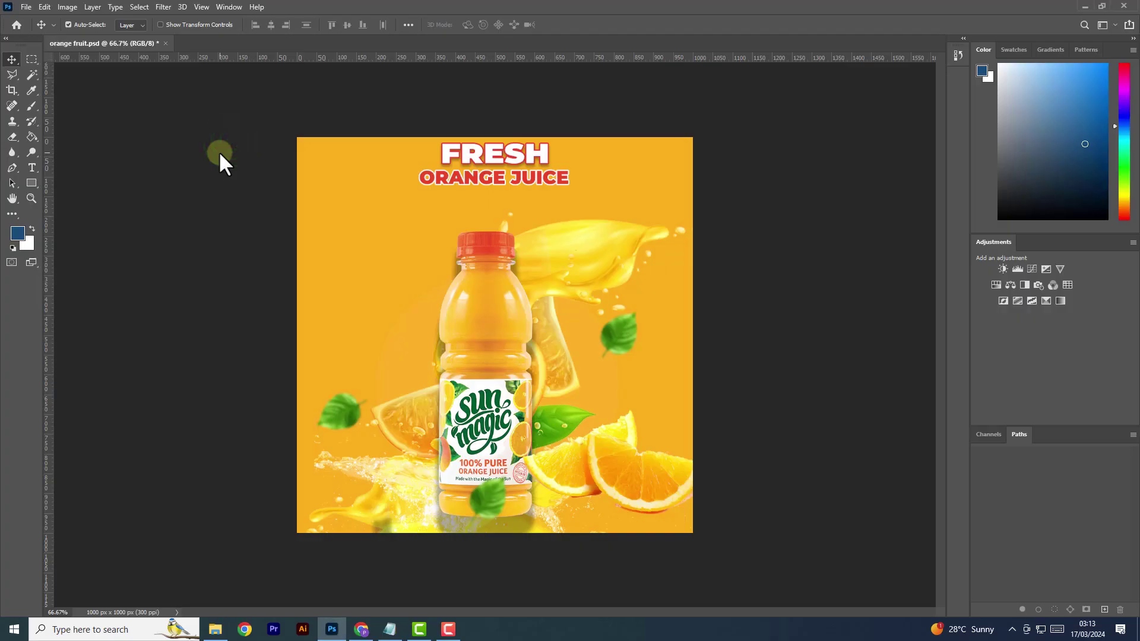
Step: Drag across the finished FRESH ORANGE JUICE poster in orange fruit.psd
mouse_move(289, 134)
left_mouse_down()
mouse_move(813, 496)
mouse_move(908, 638)
left_mouse_up()
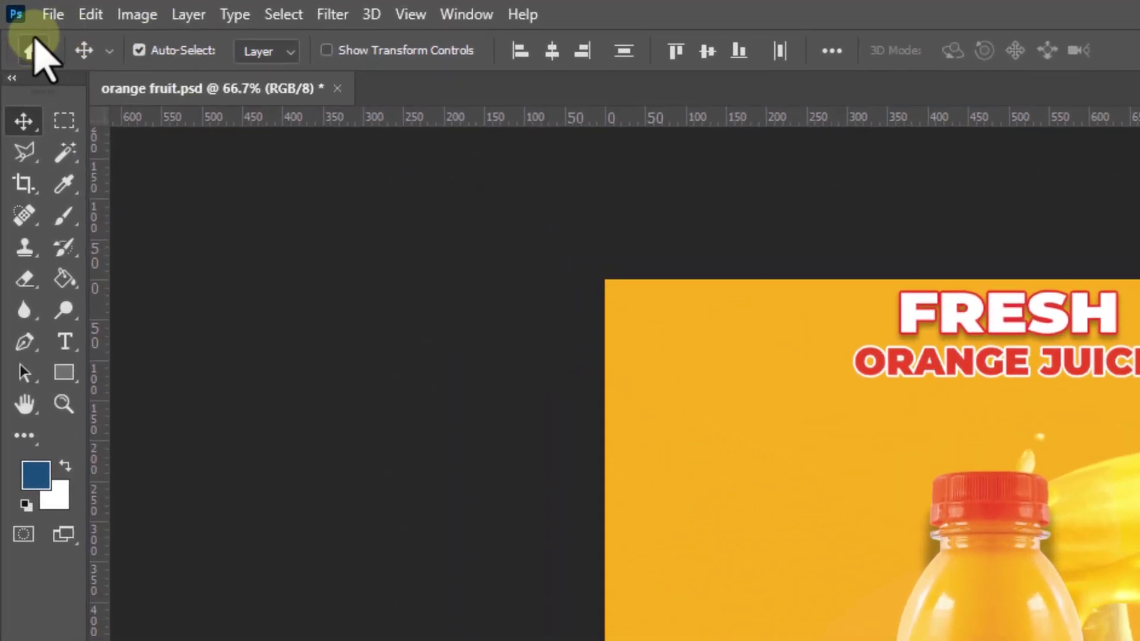
Step: From the Home screen, create a white 1000 x 1000 px document using the Custom preset
left_click(30, 48)
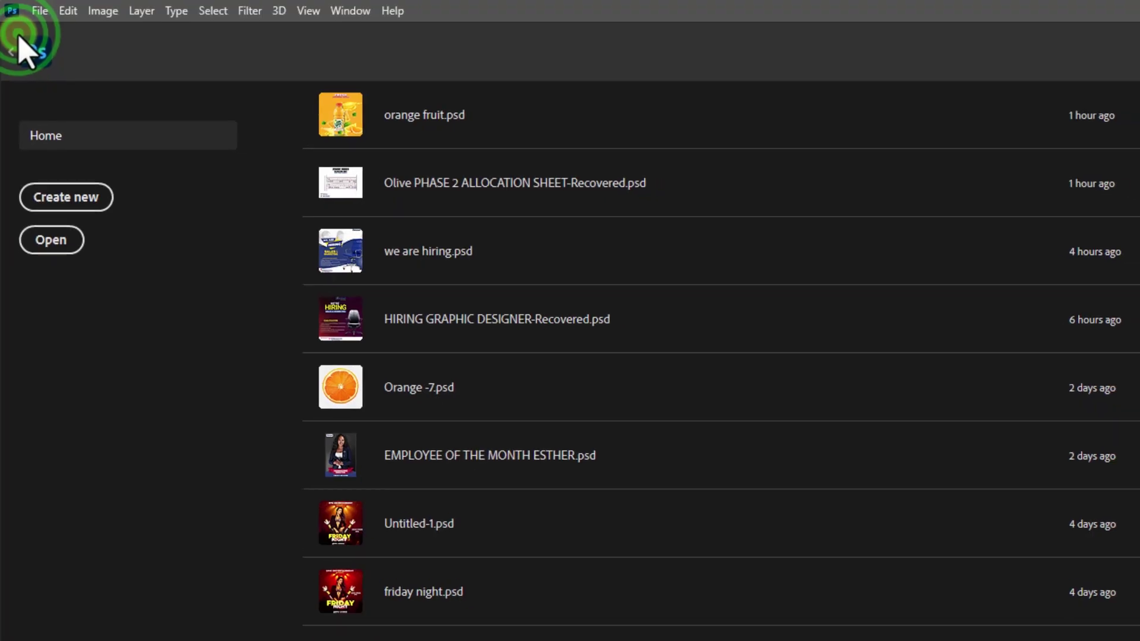
left_click(76, 203)
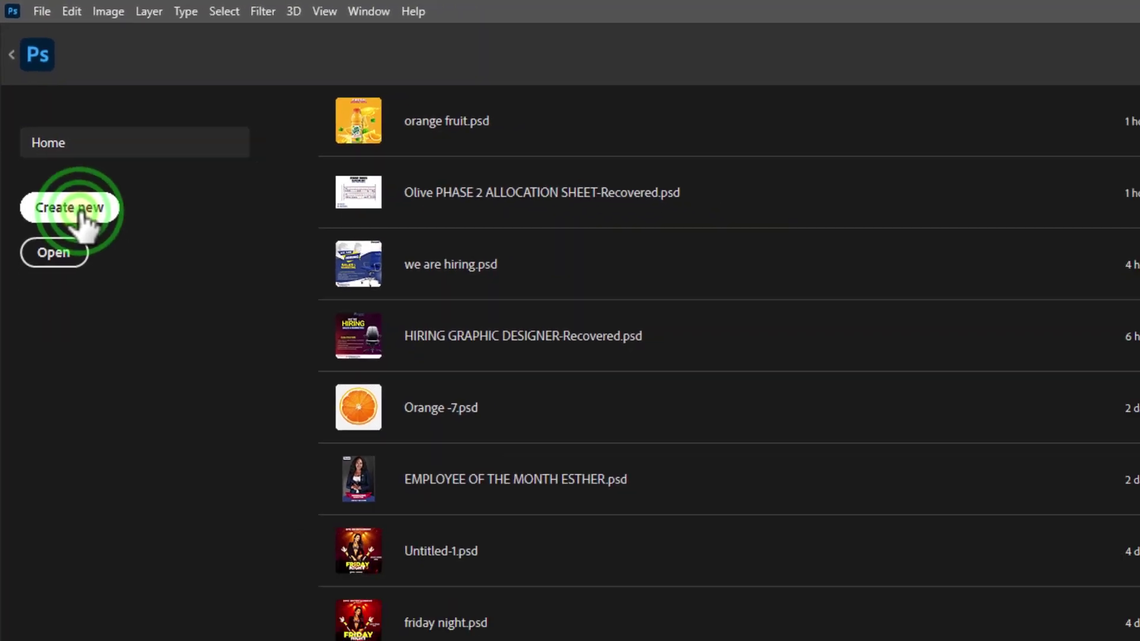
left_click(494, 189)
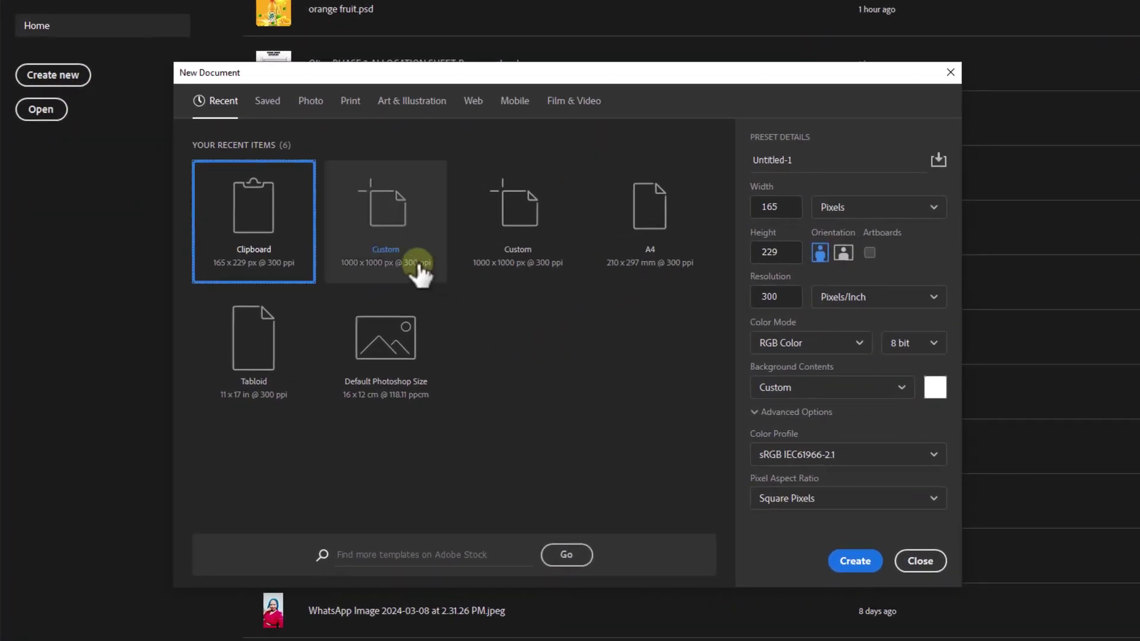
left_click(419, 270)
left_click(792, 206)
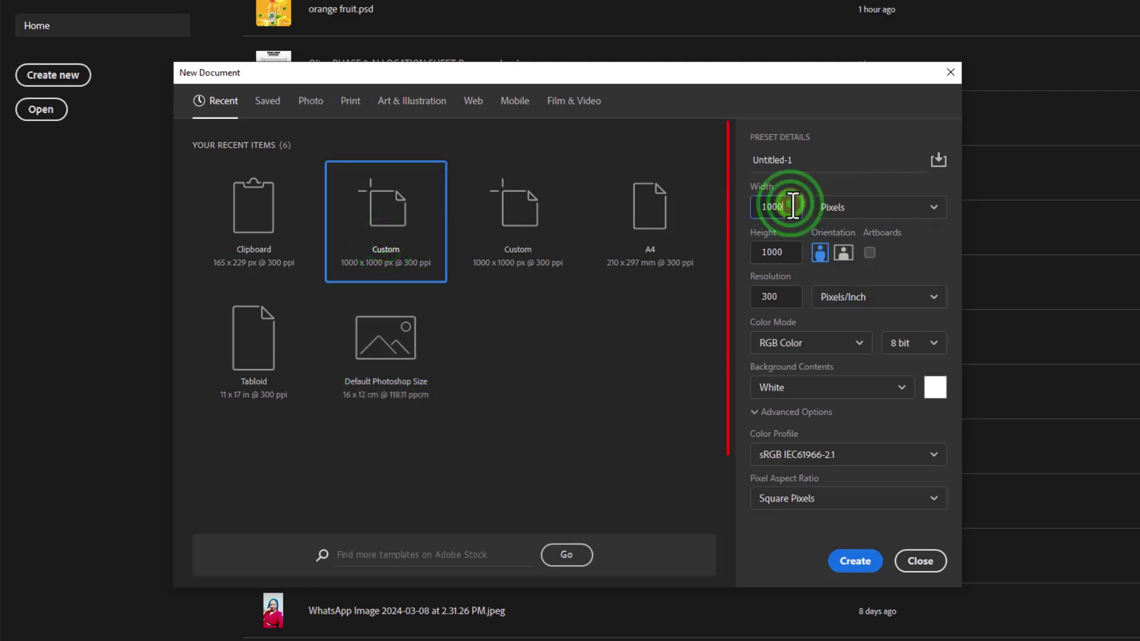
left_click(791, 253)
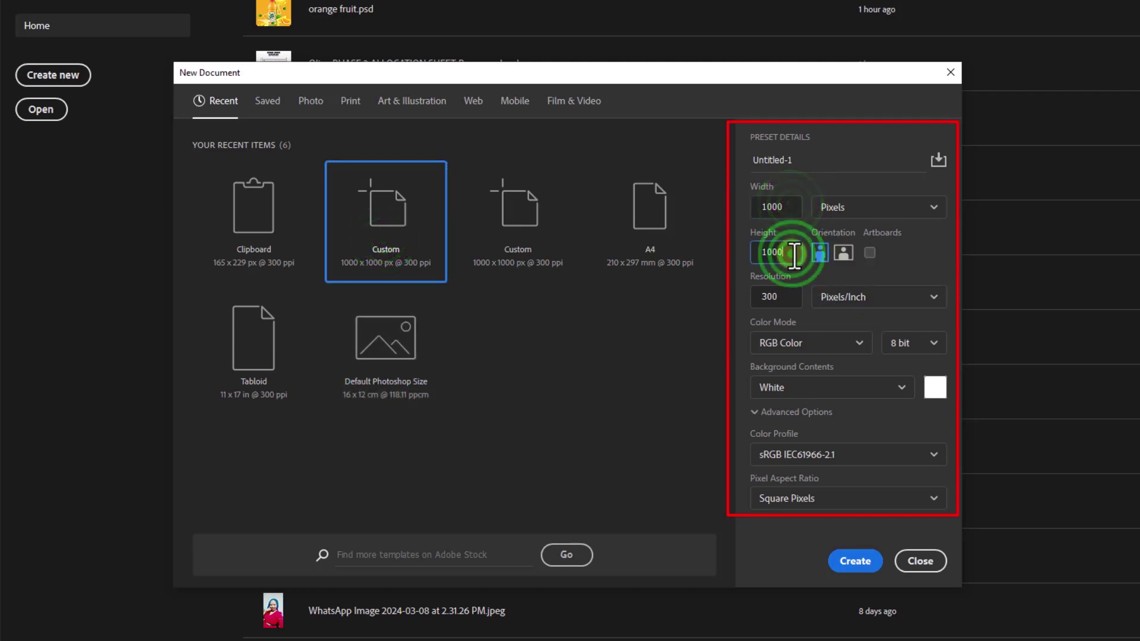
left_click(864, 562)
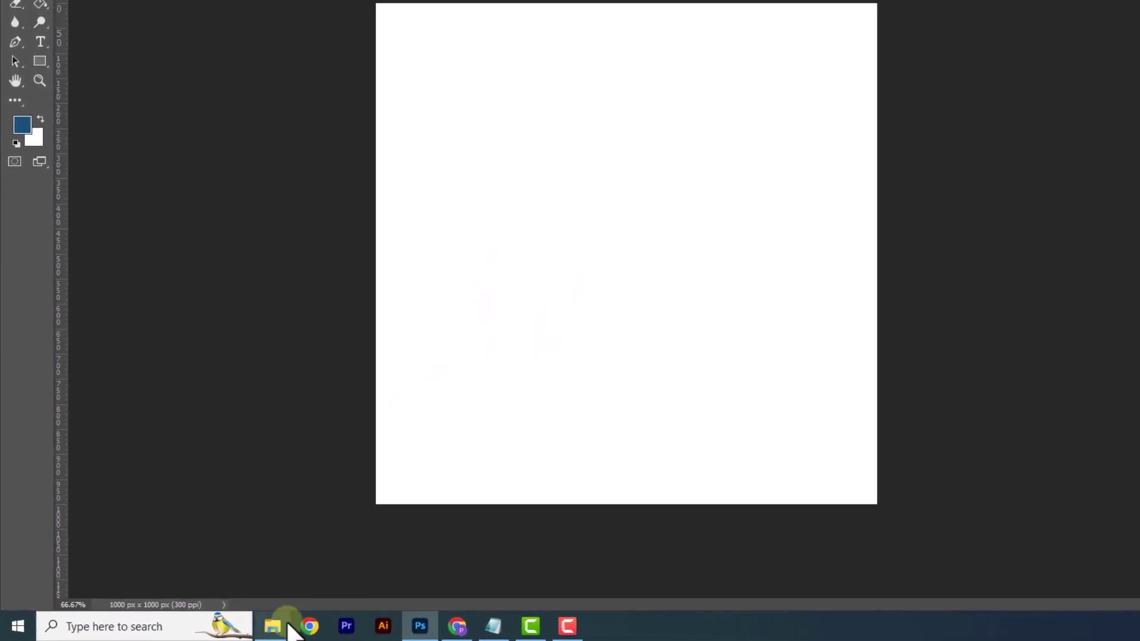
Step: Place the pure-orange bottle photo on the canvas, scaled to 24.51% and moved slightly up
left_click(215, 629)
left_click_drag(386, 104, 440, 537)
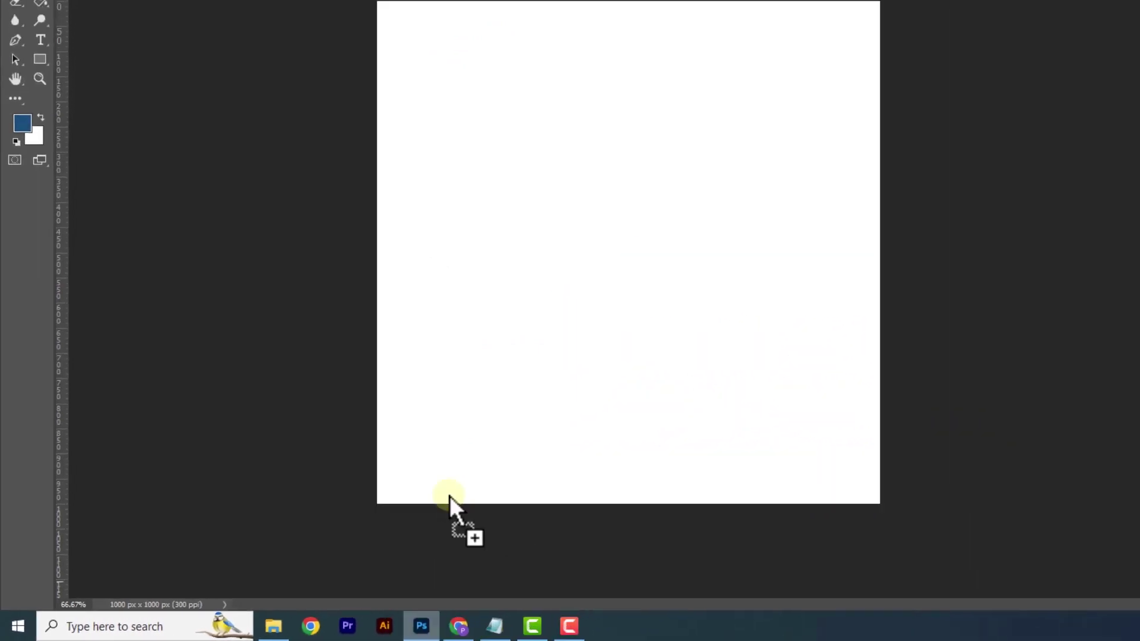
left_click_drag(432, 524, 477, 417)
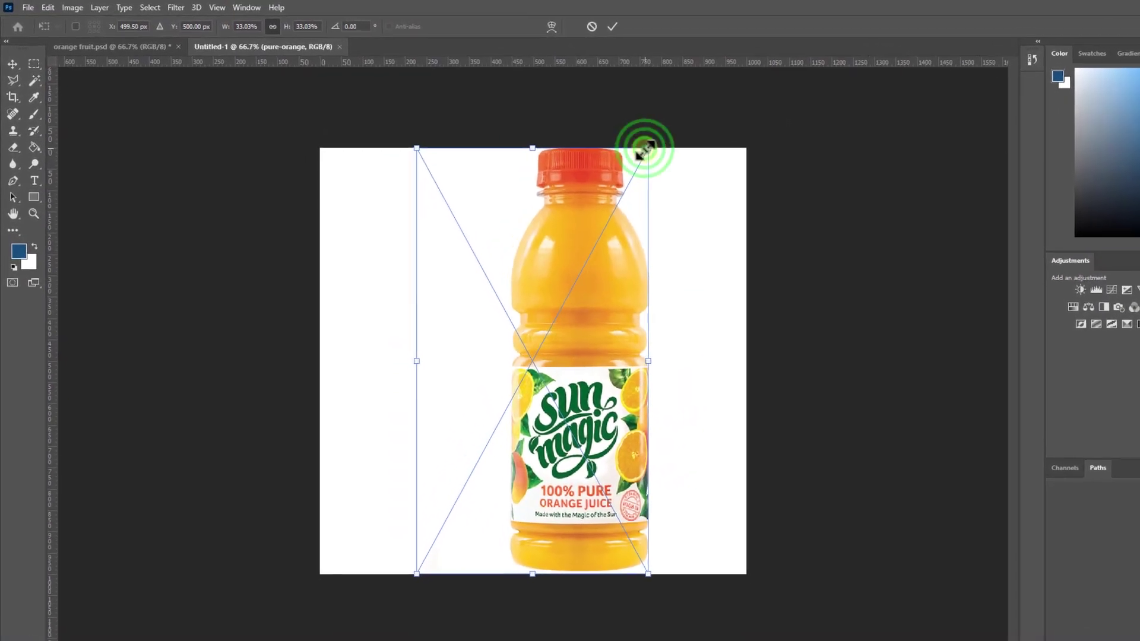
left_click_drag(598, 138, 546, 239)
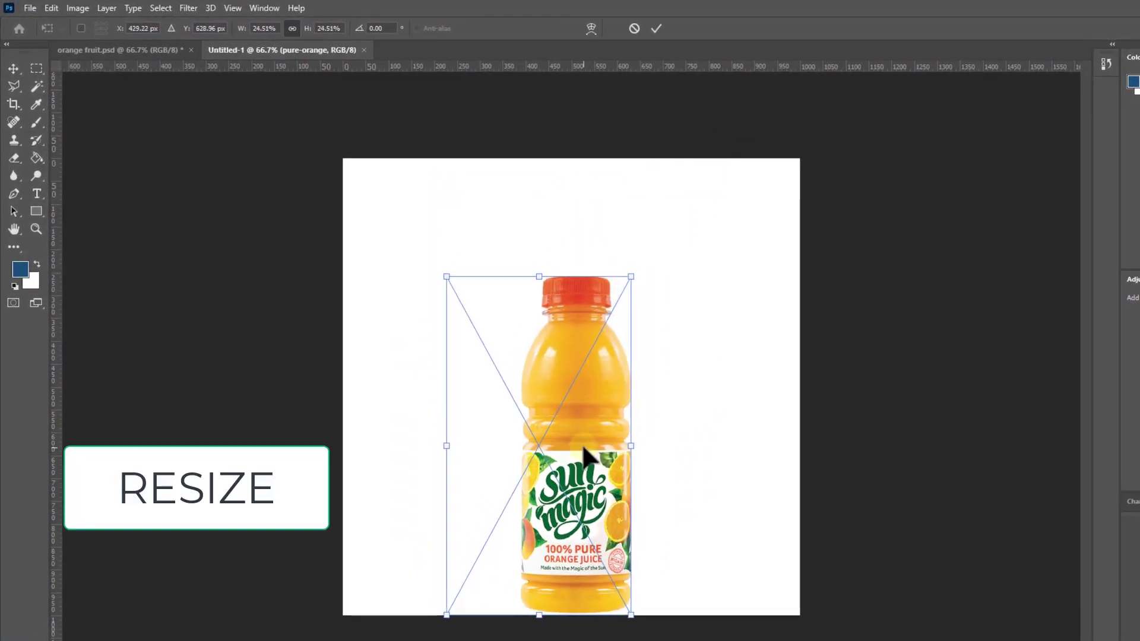
left_click_drag(585, 456, 581, 417)
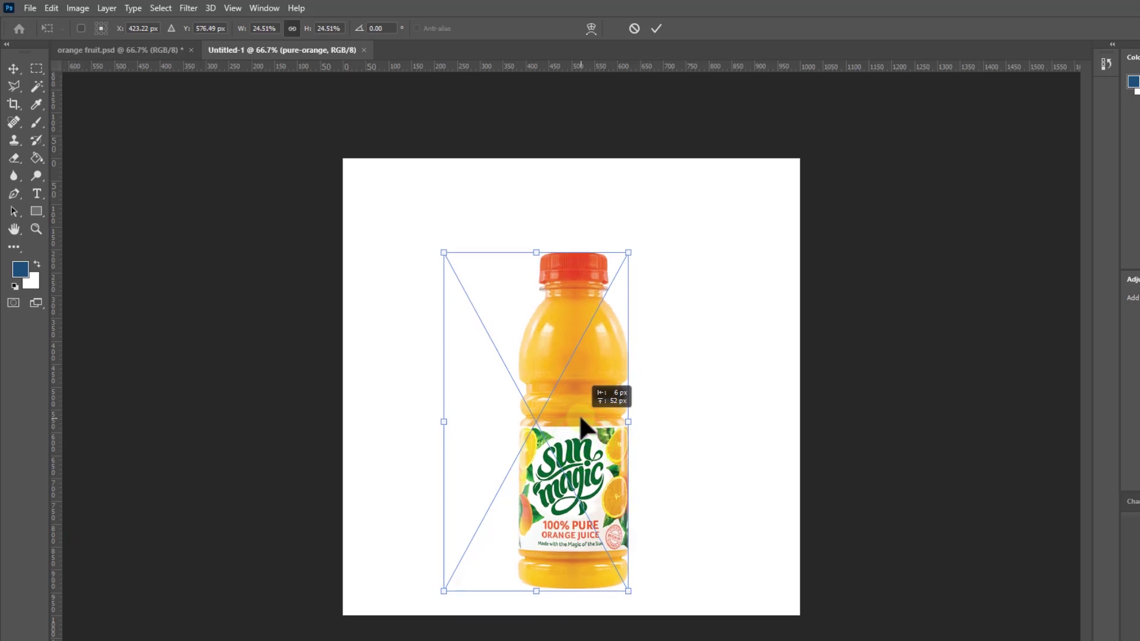
left_click(658, 27)
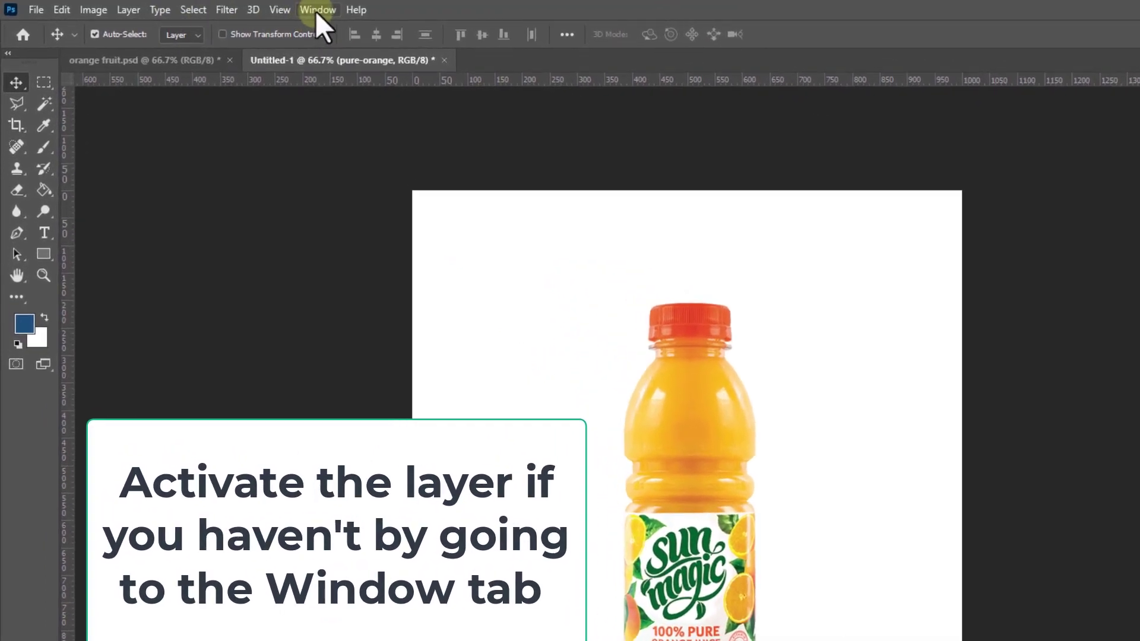
Step: Show the Layers panel from the Window menu and enlarge it
left_click(304, 10)
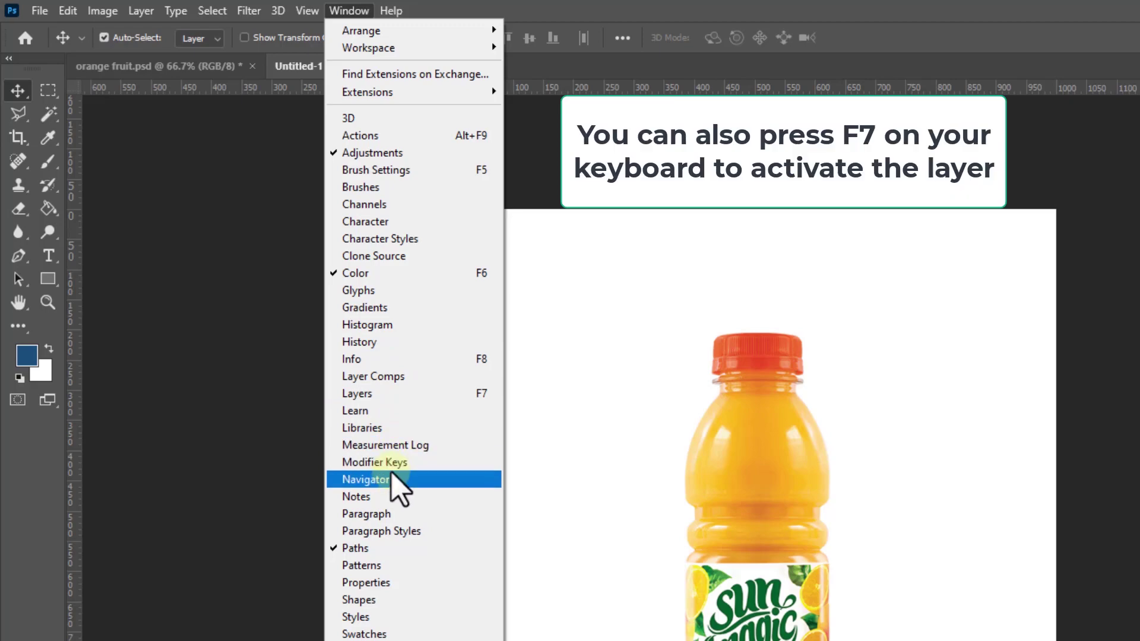
left_click(389, 395)
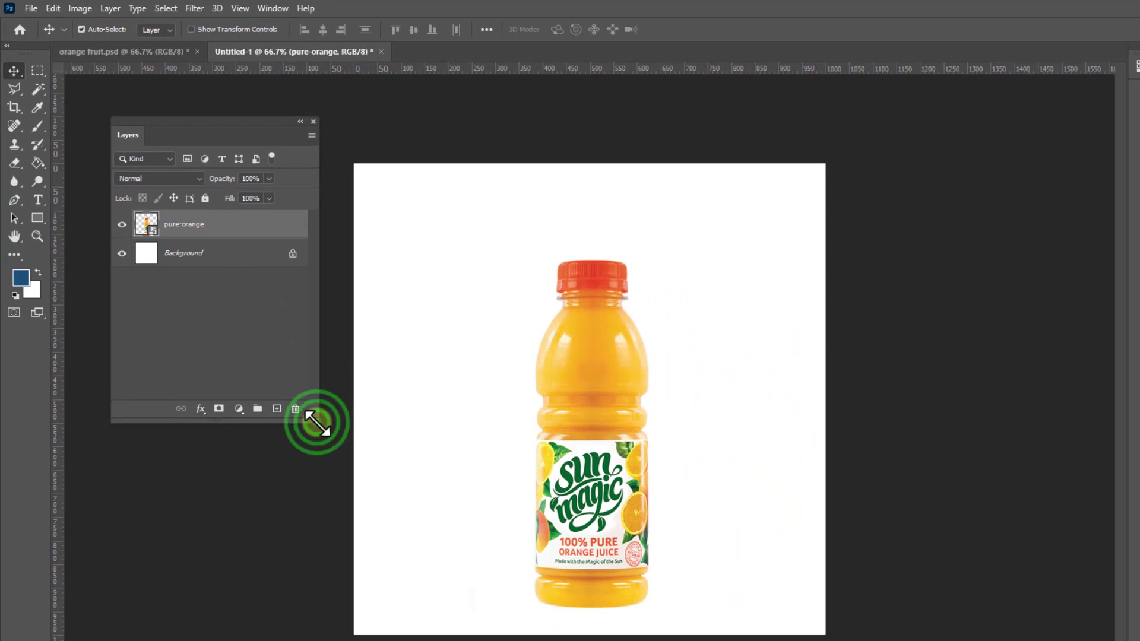
left_click_drag(317, 422, 338, 451)
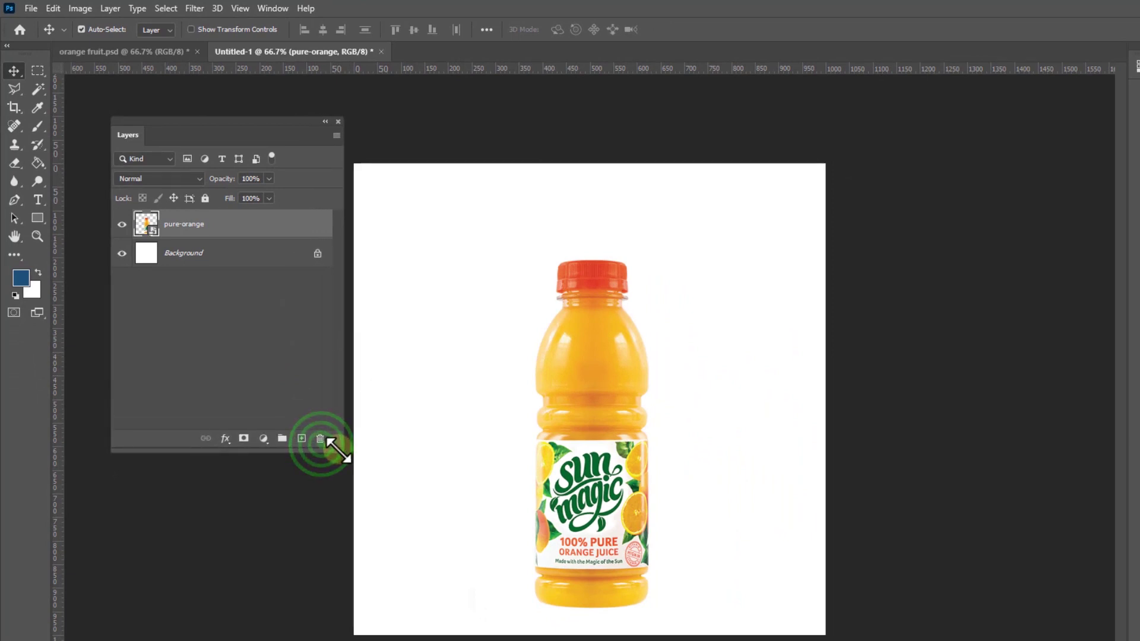
Step: Add a Solid Color fill layer above Background using orange #f4a11f sampled from the bottle
left_click(215, 265)
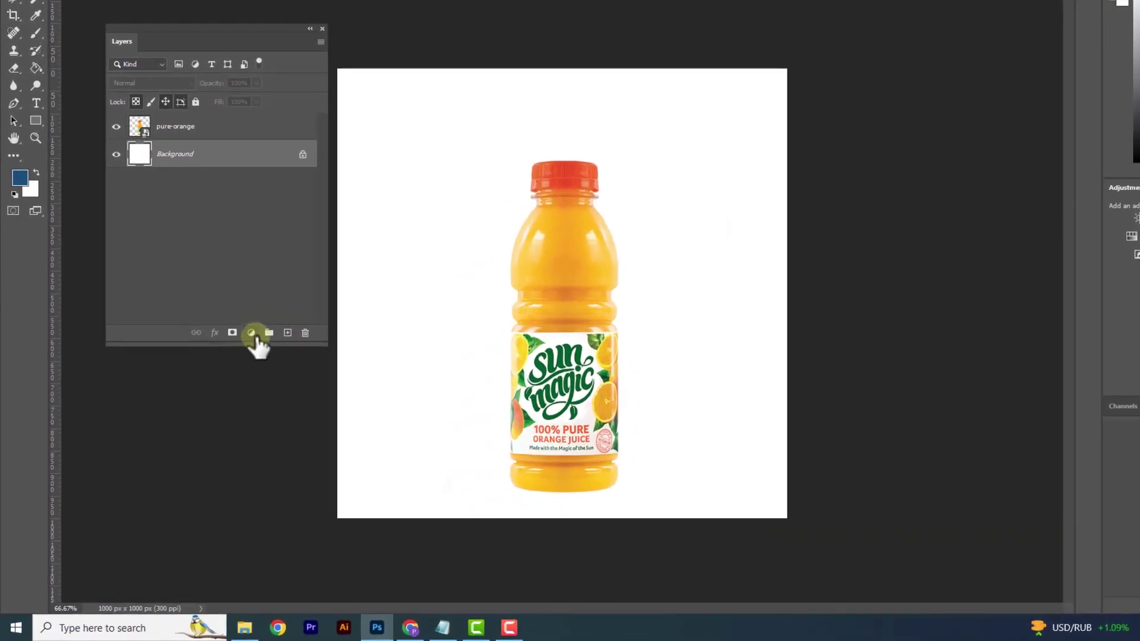
left_click(222, 369)
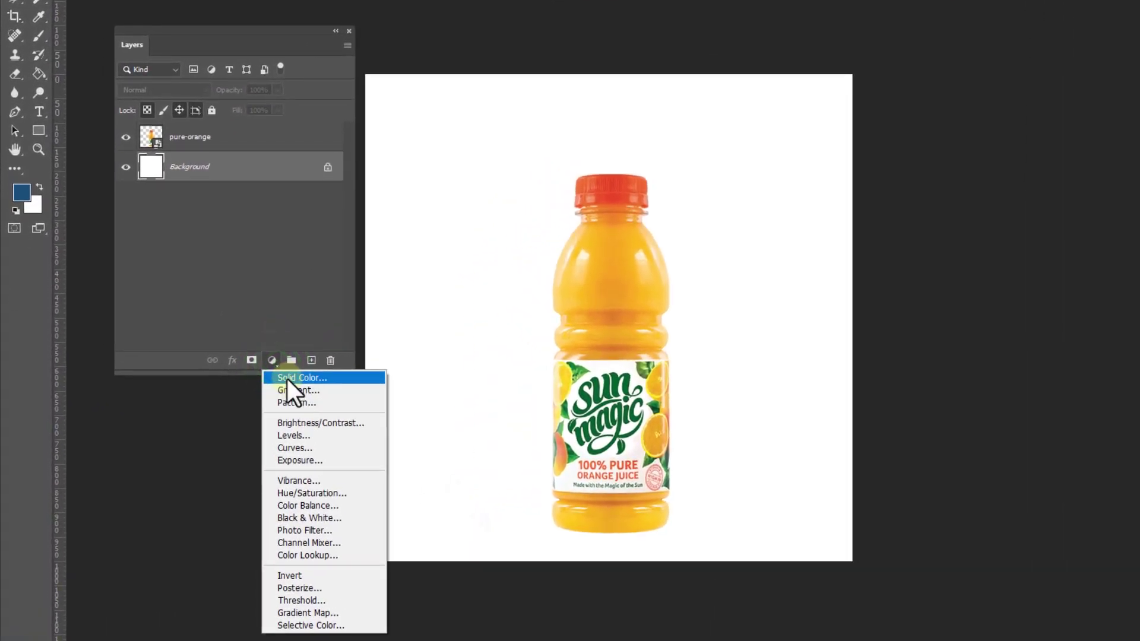
left_click(288, 379)
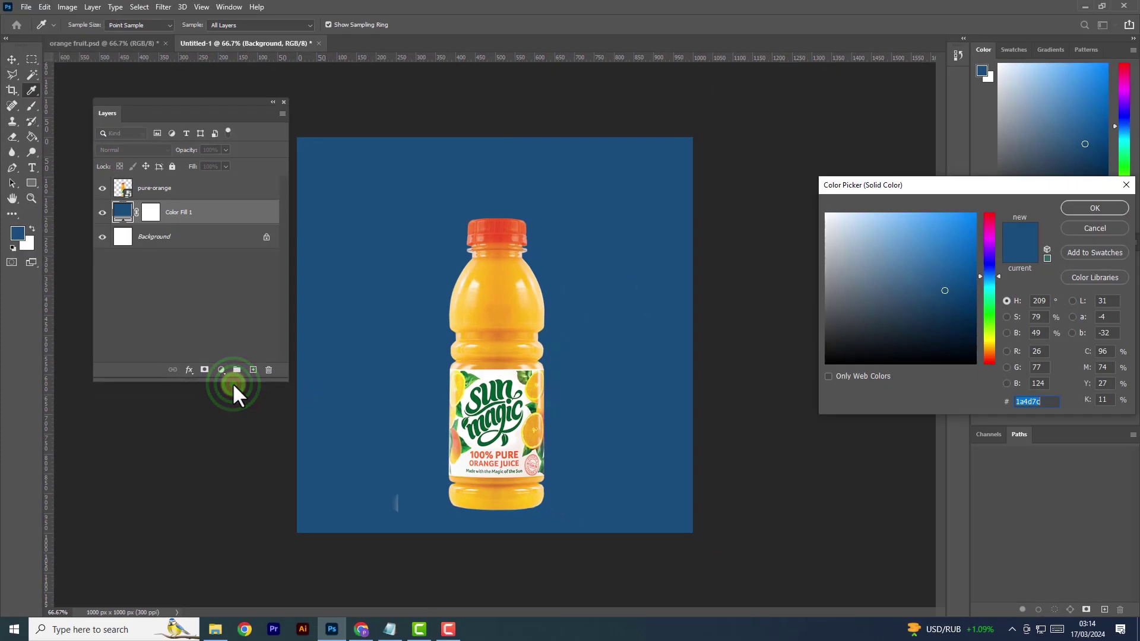
left_click_drag(865, 316, 901, 284)
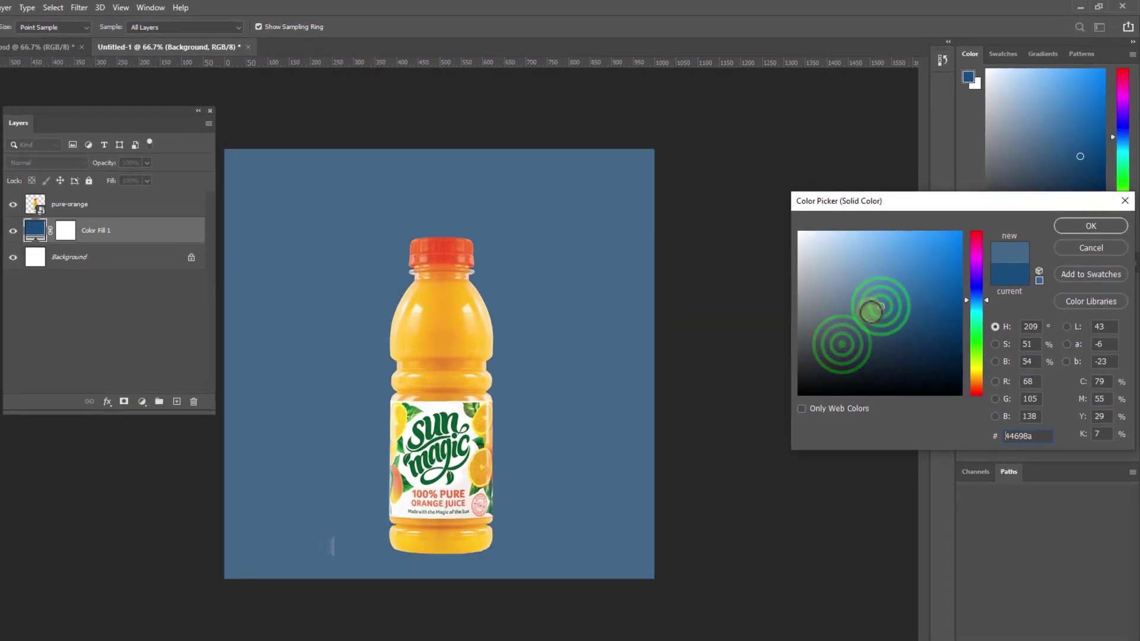
left_click(455, 323)
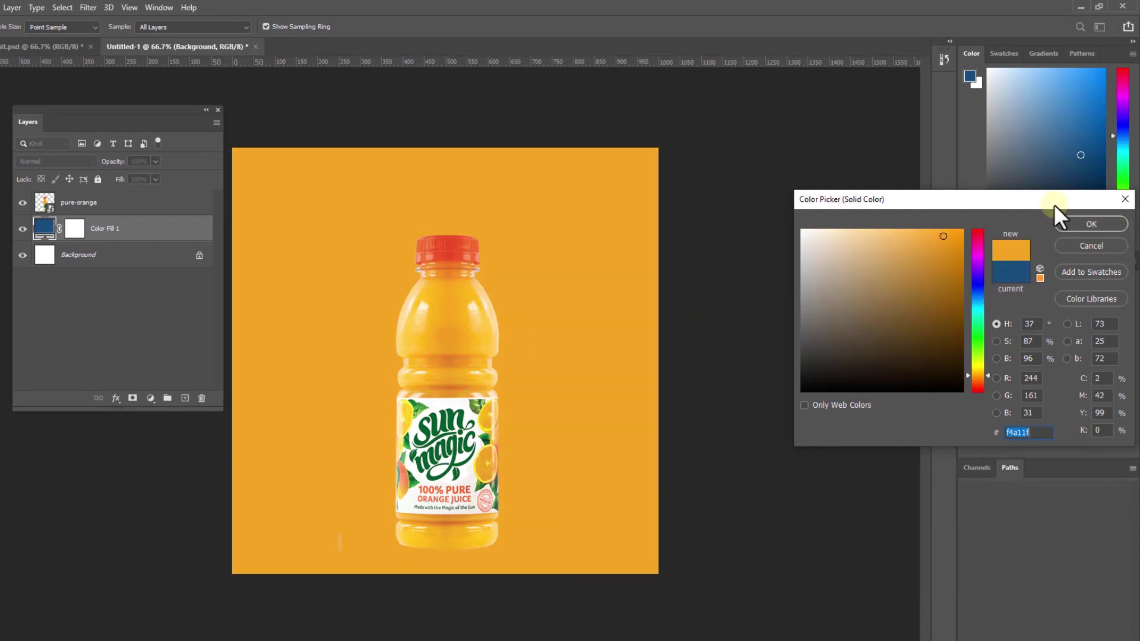
left_click(867, 199)
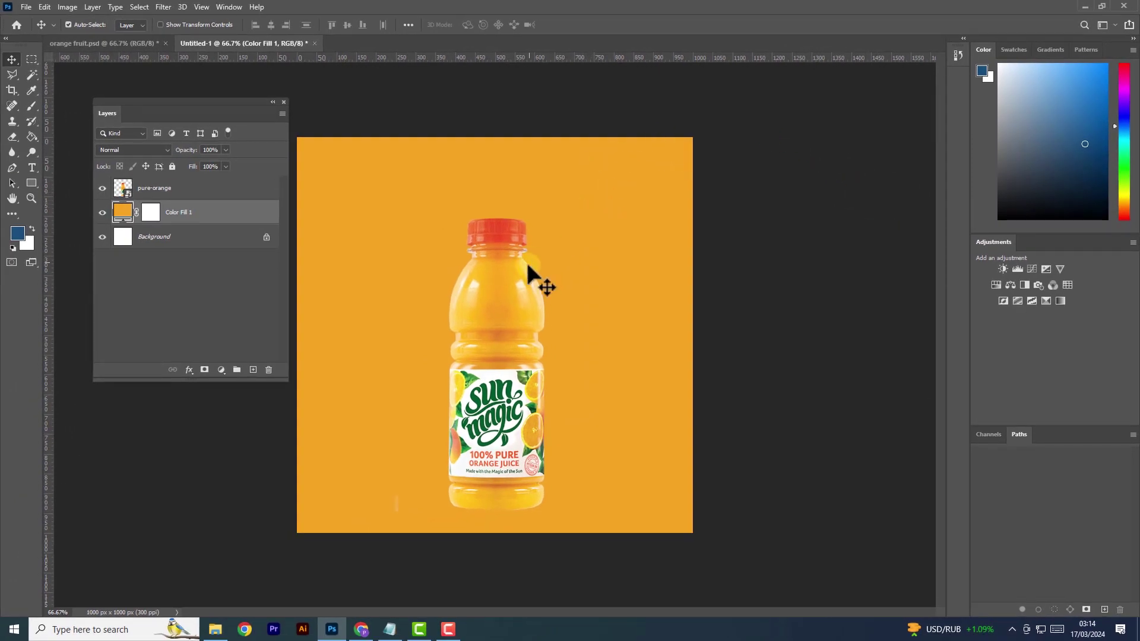
Step: Nudge the bottle about 13 px left, then select the Color Fill 1 layer
left_click_drag(486, 333, 480, 337)
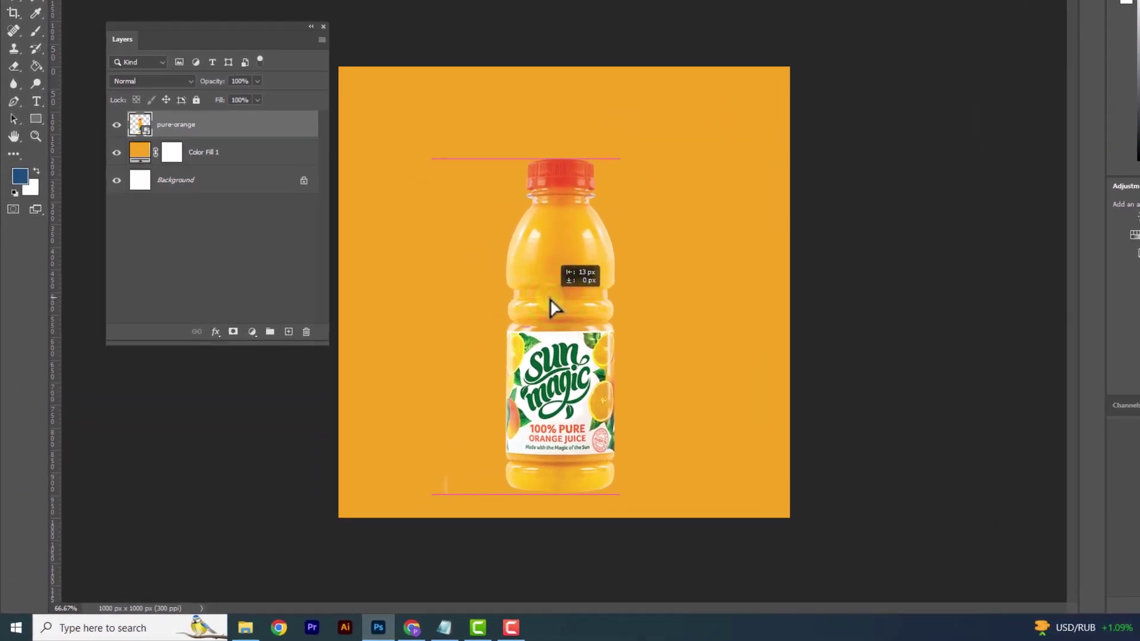
left_click_drag(549, 298, 549, 298)
left_click(242, 161)
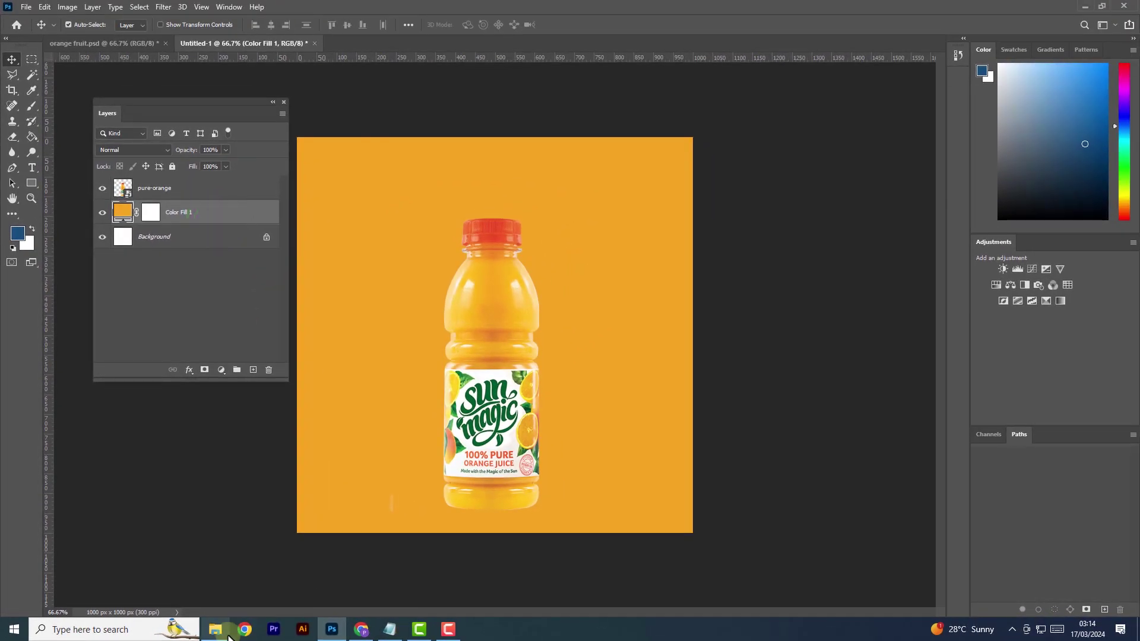
Step: Place the juice splashes image at 21.72%, positioned so the splash curves around the bottle
left_click(223, 629)
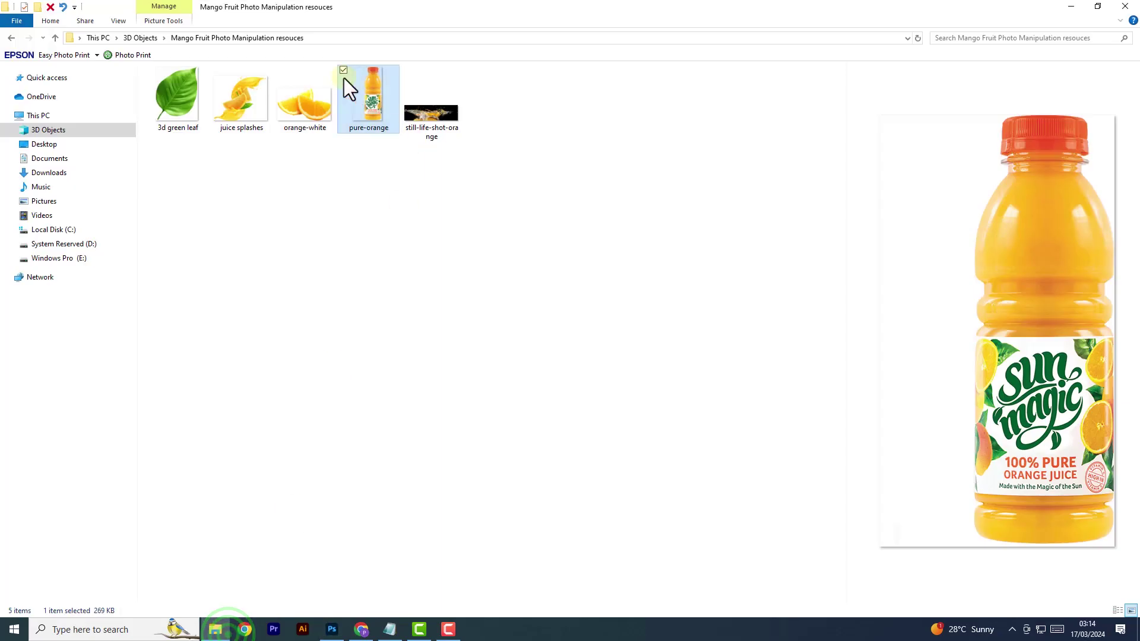
mouse_move(265, 109)
left_mouse_down()
mouse_move(637, 412)
mouse_move(530, 380)
left_mouse_up()
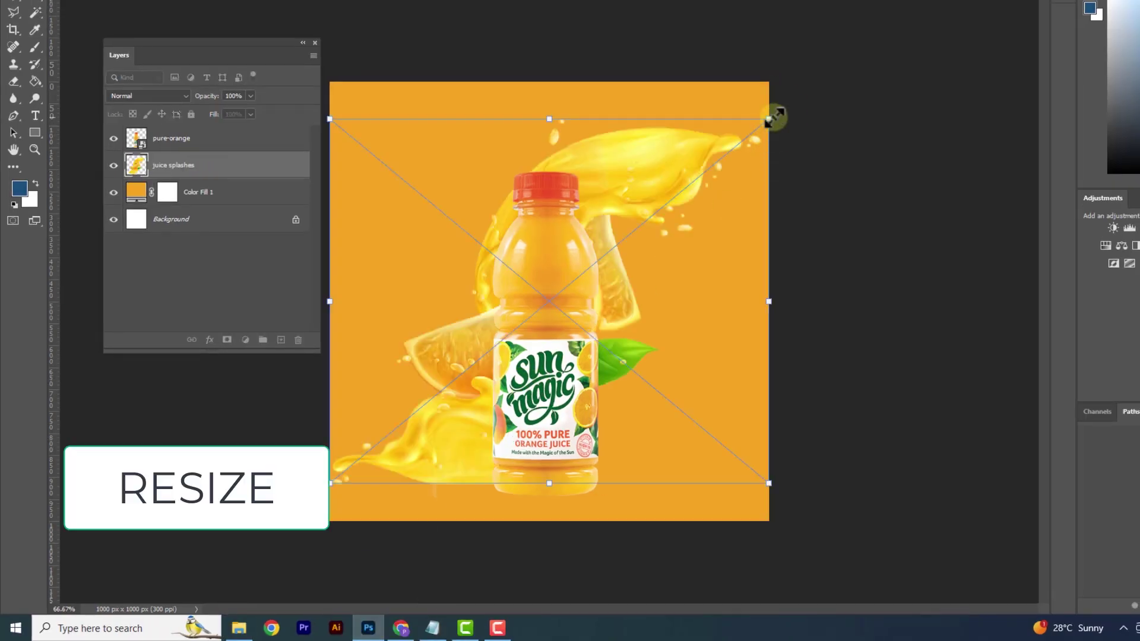
left_click_drag(771, 119, 724, 196)
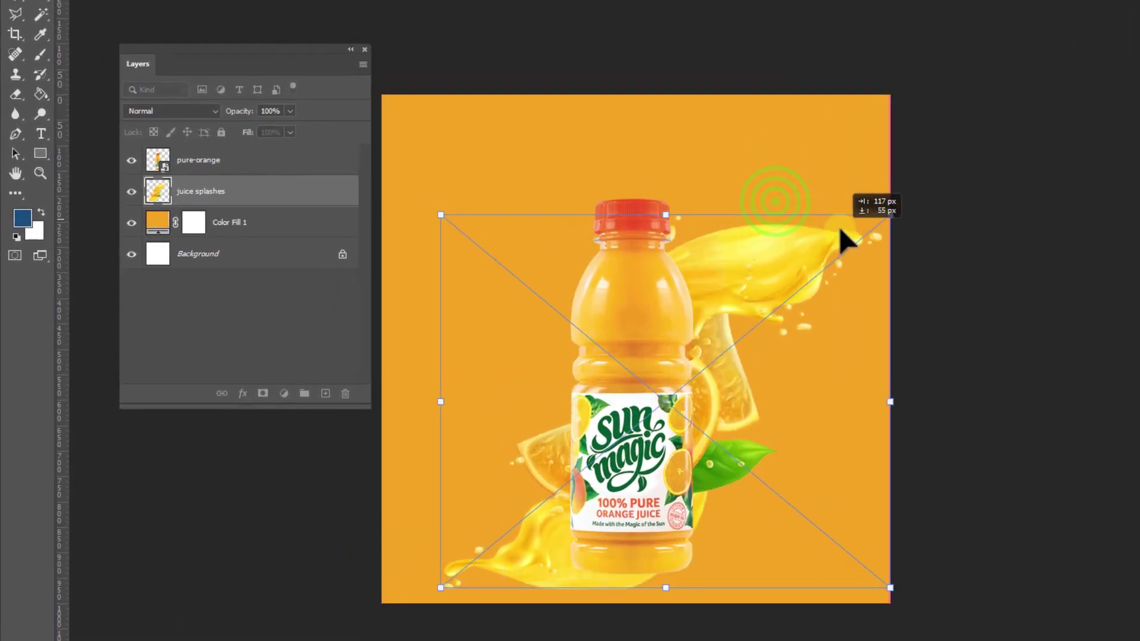
left_click_drag(840, 229, 842, 231)
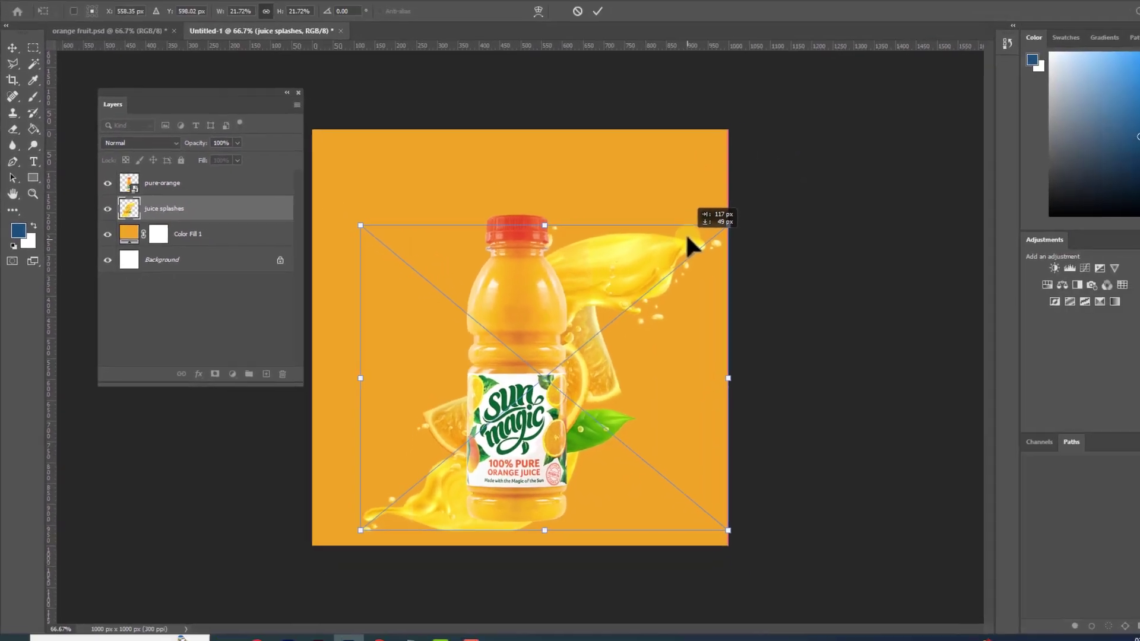
left_click(597, 11)
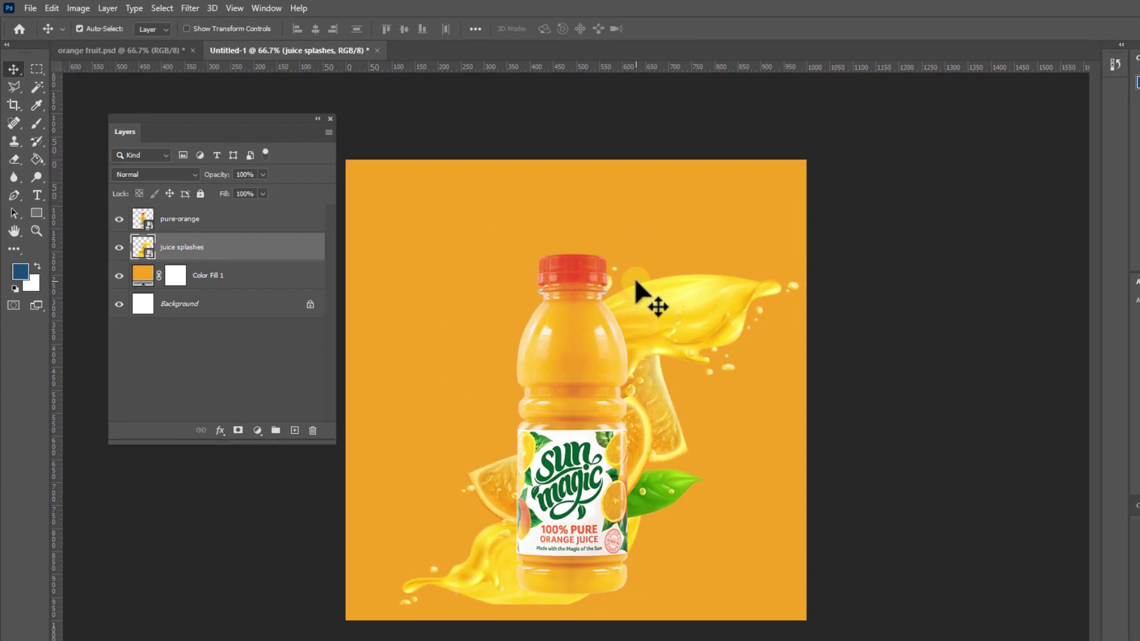
left_click_drag(673, 302, 673, 305)
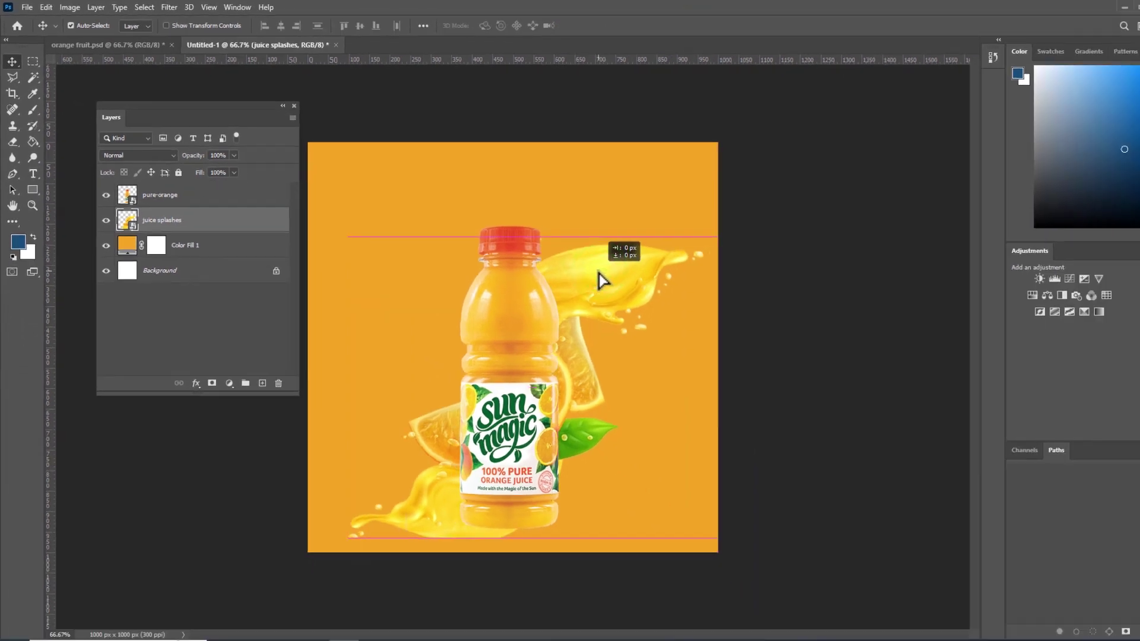
left_click_drag(599, 279, 581, 270)
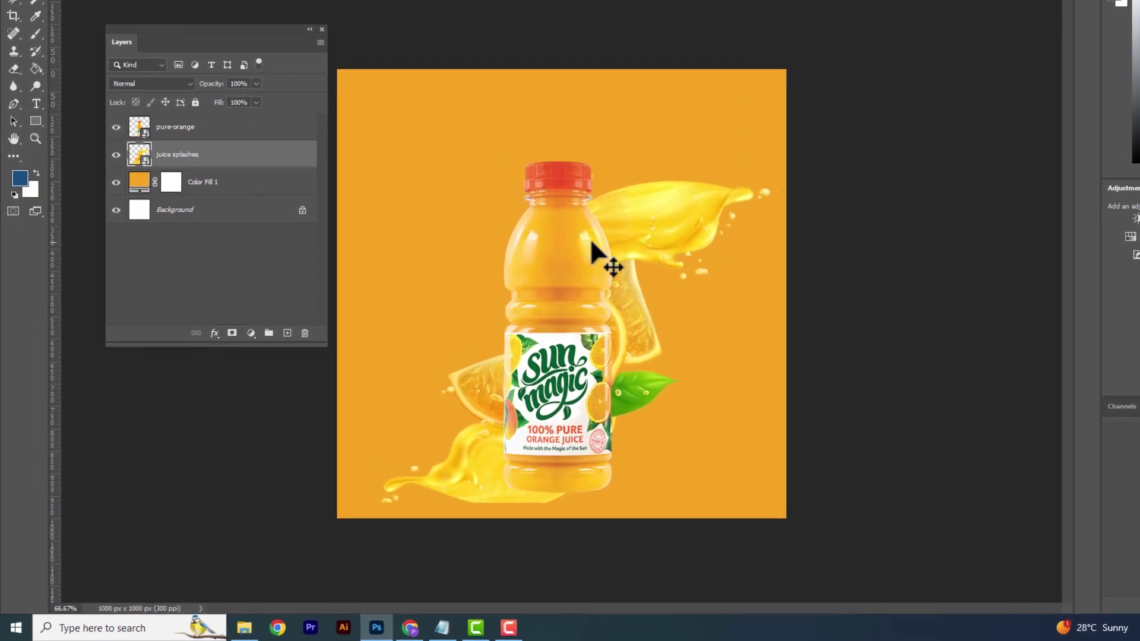
Step: Add the orange-white slices at 23.03% beside the bottle's lower-right label
left_click(569, 297)
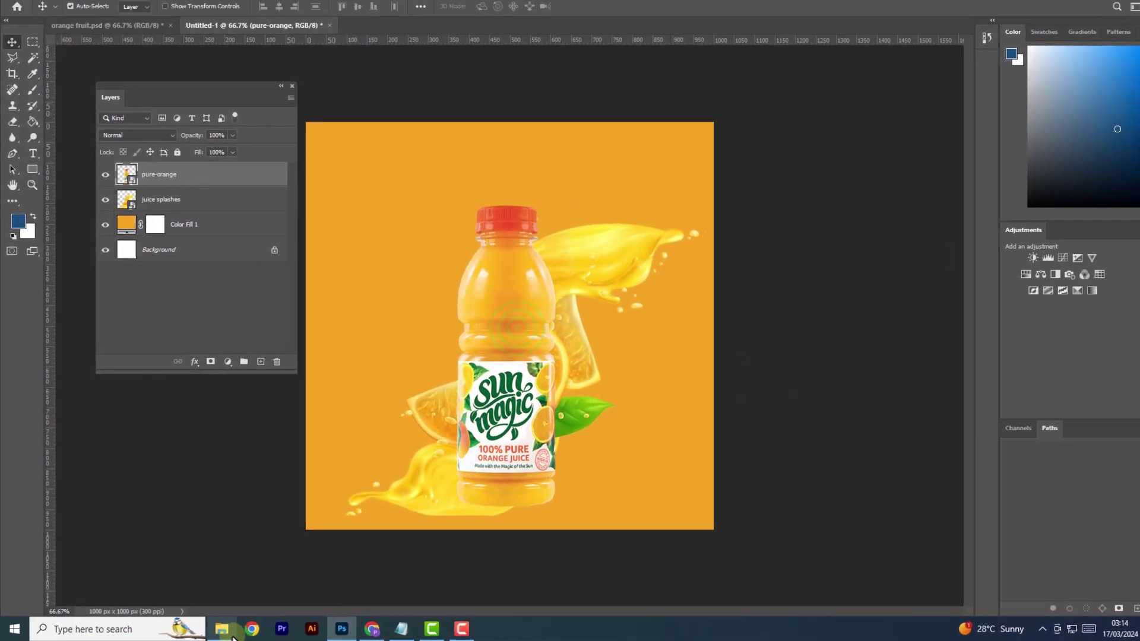
left_click(226, 628)
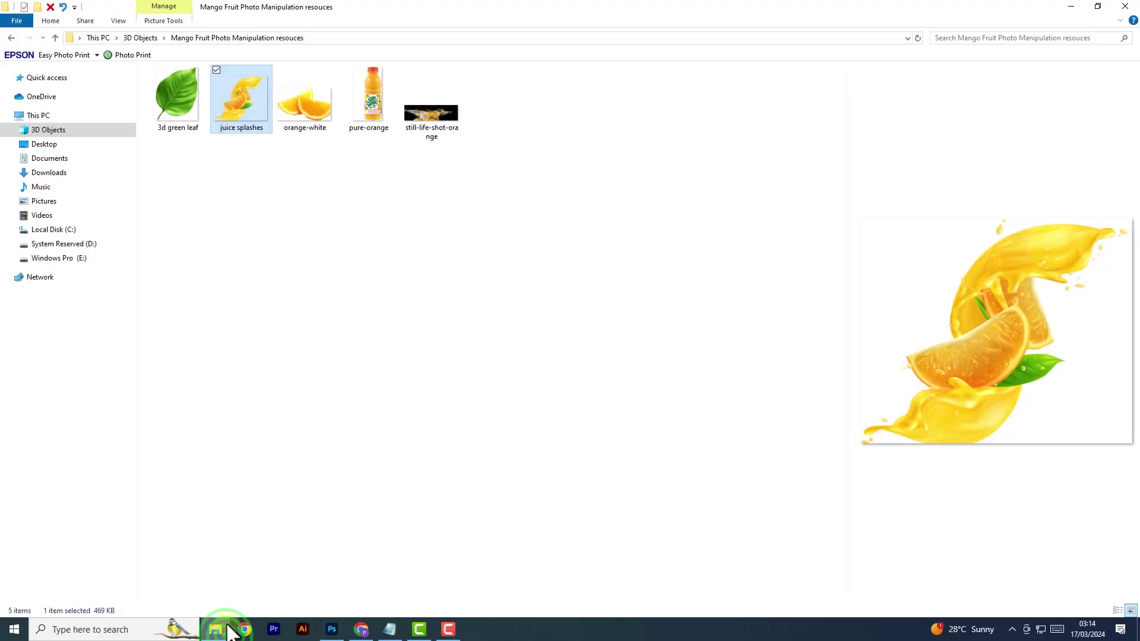
left_click_drag(313, 112, 339, 630)
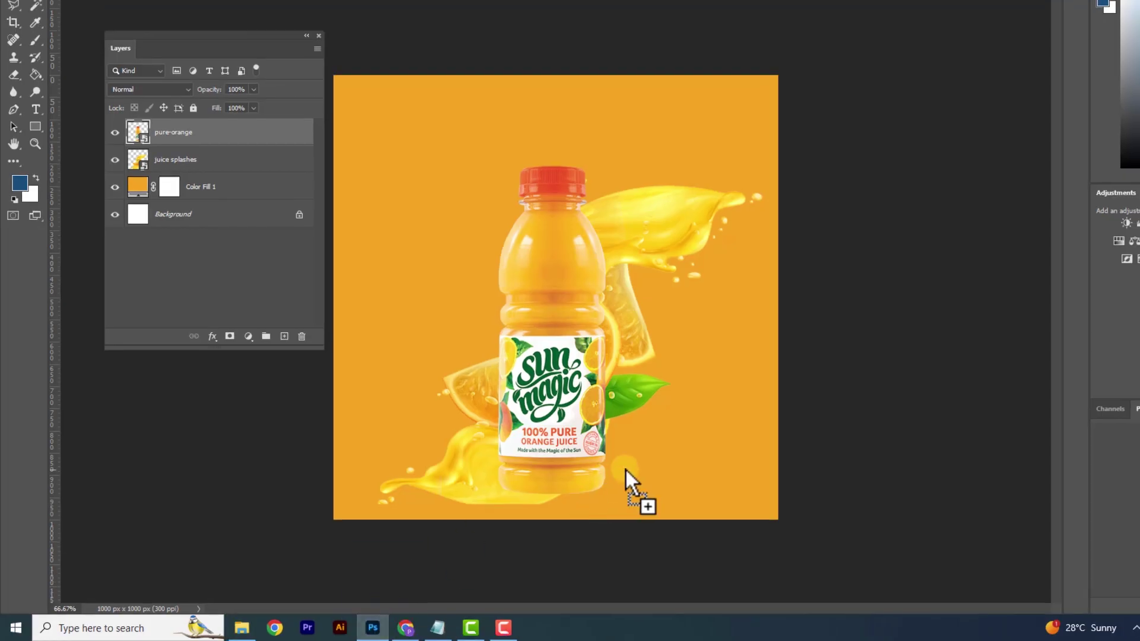
left_click_drag(413, 629, 627, 464)
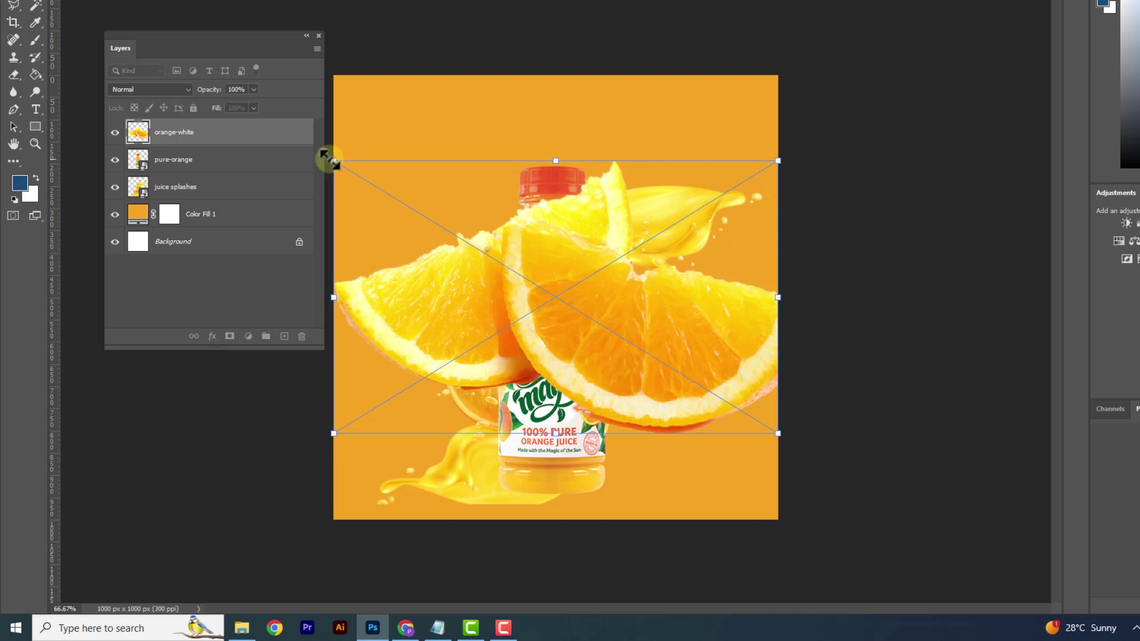
left_click_drag(329, 159, 590, 350)
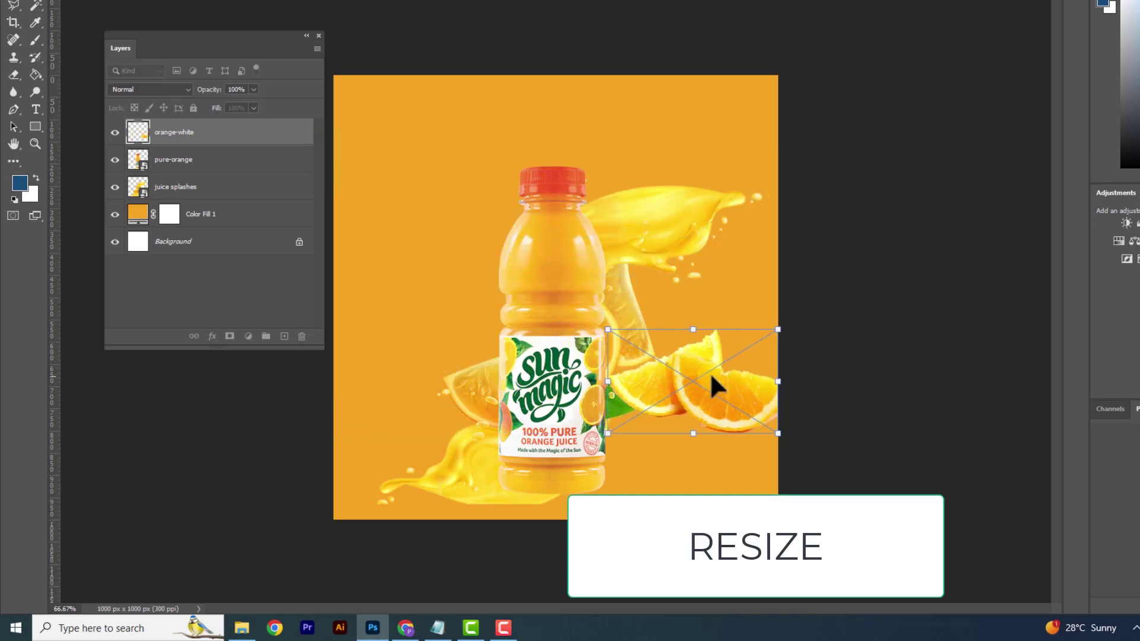
left_click_drag(709, 372, 768, 481)
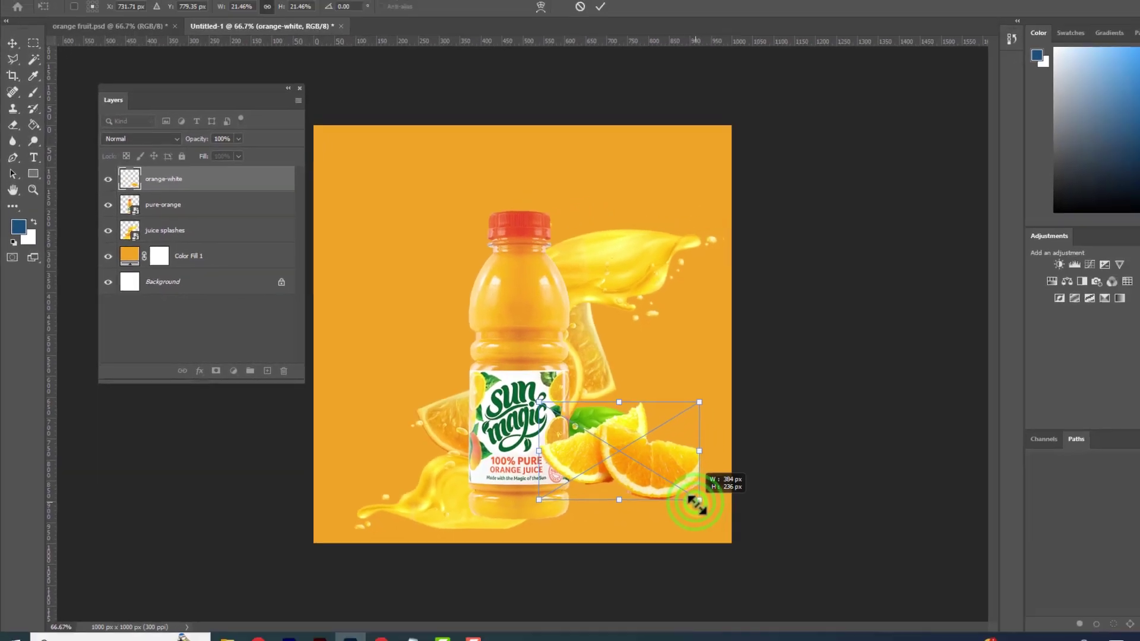
left_click_drag(695, 505, 713, 522)
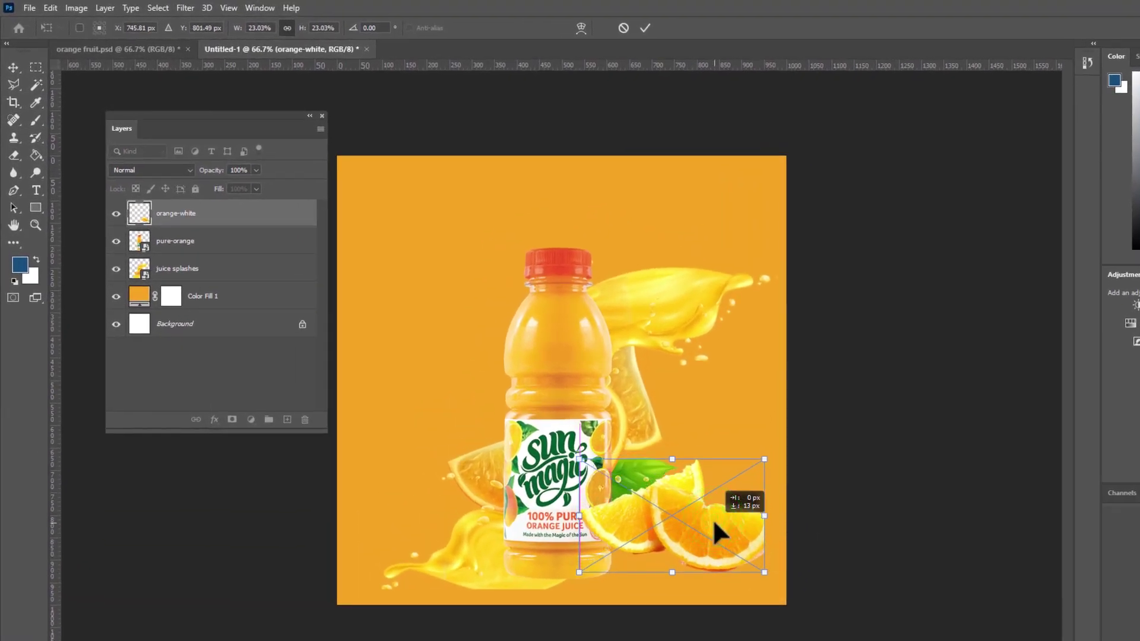
left_click(644, 28)
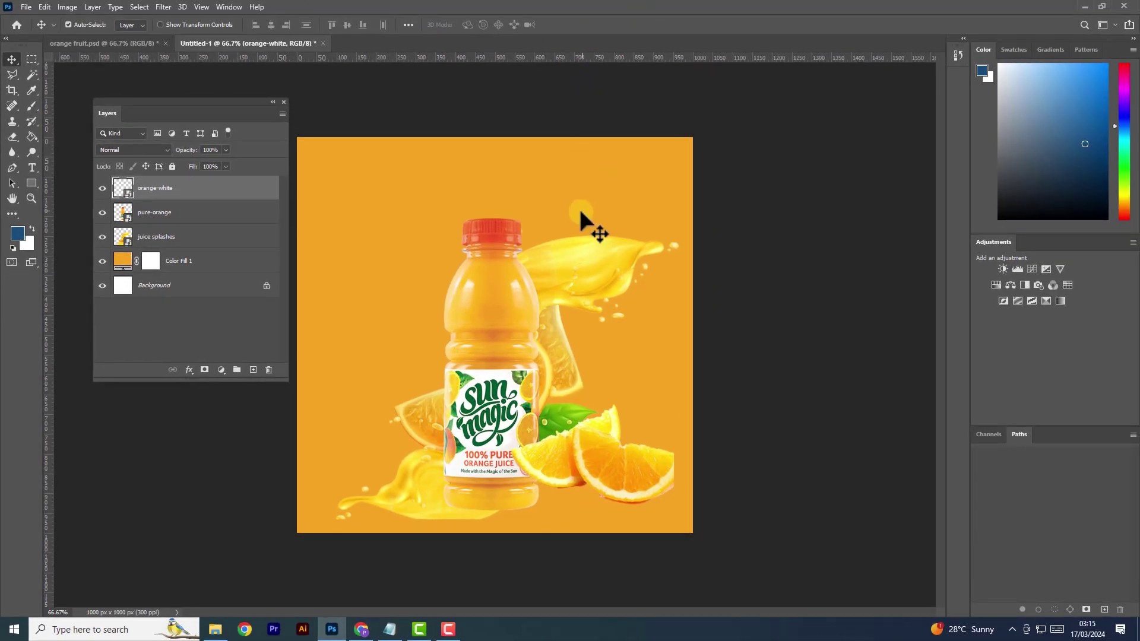
left_click(356, 188)
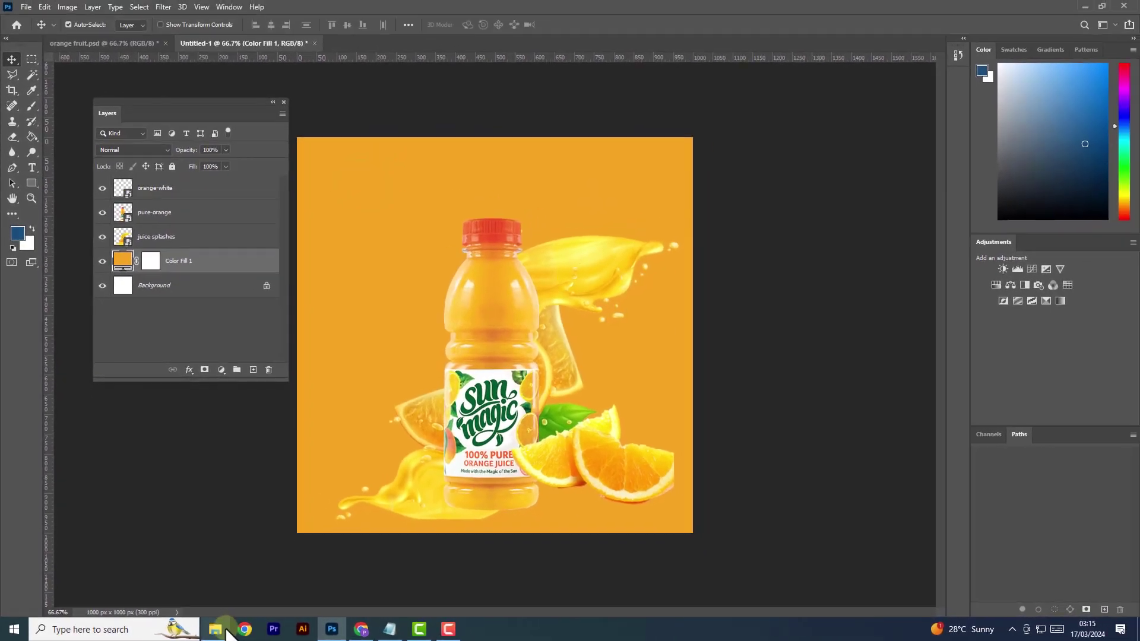
Step: Place the still-life-shot-orange image at 25.10% along the bottom of the canvas
left_click(216, 630)
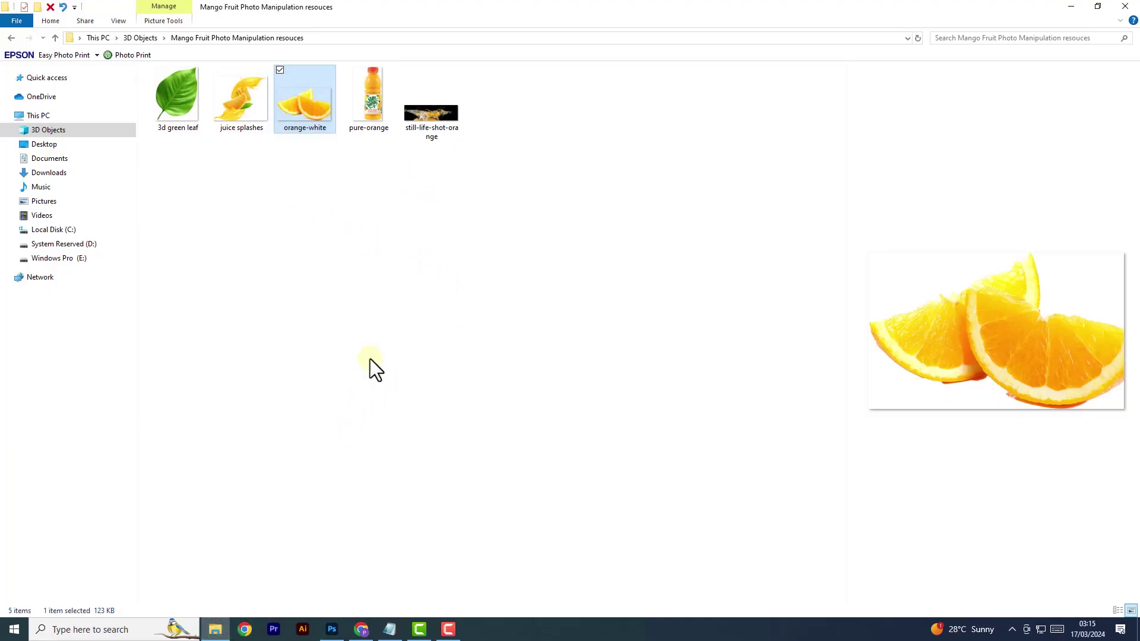
left_click(331, 629)
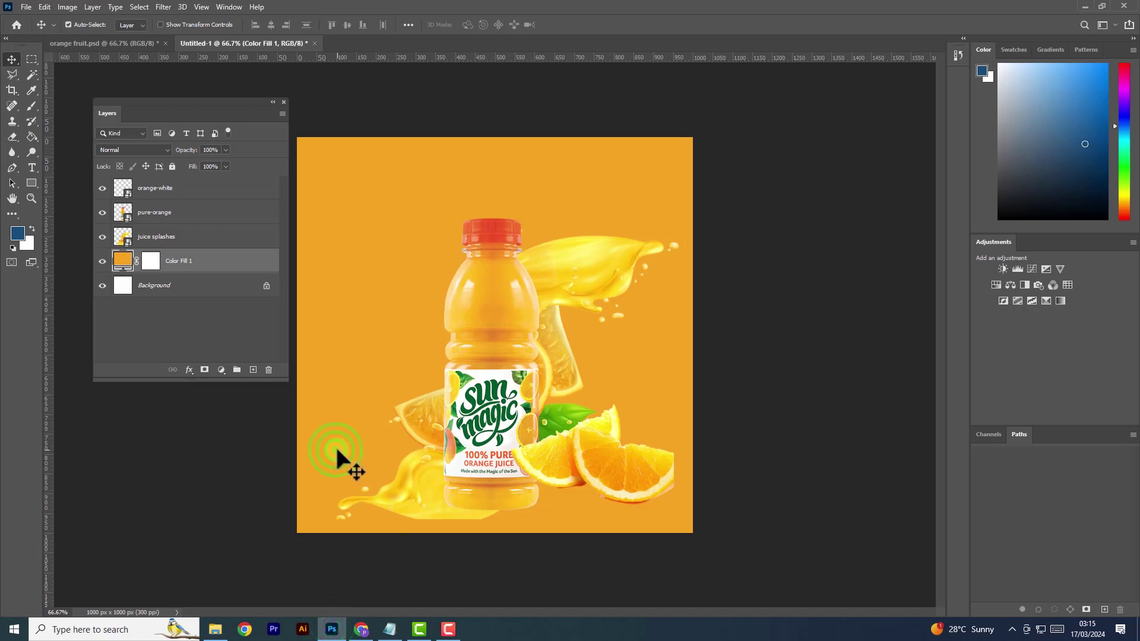
left_click(217, 630)
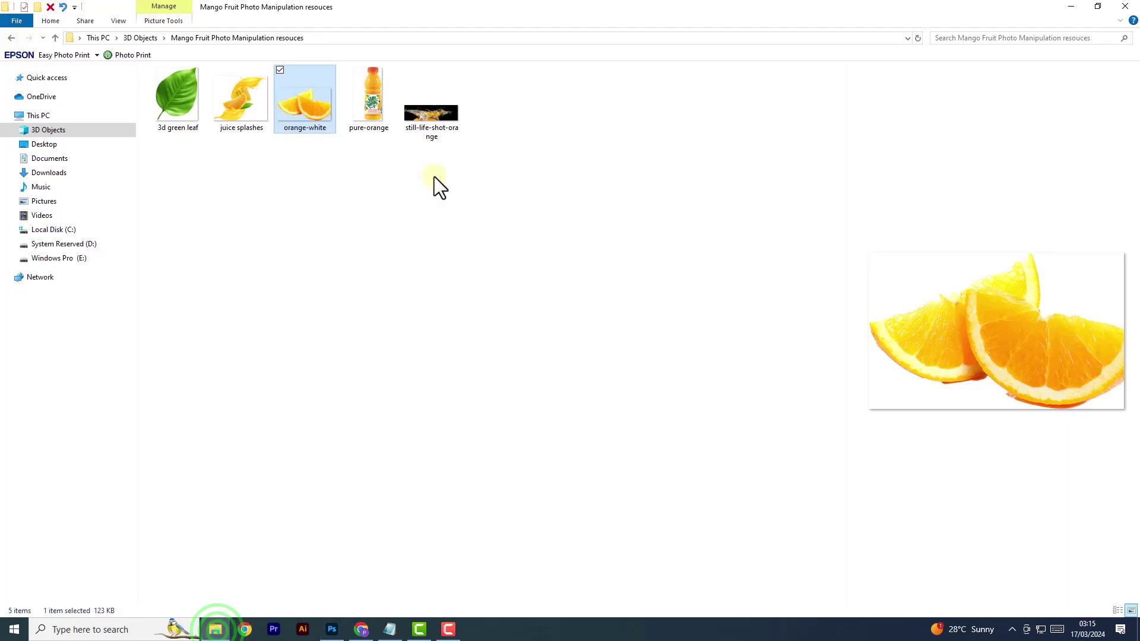
mouse_move(432, 119)
left_mouse_down()
mouse_move(565, 291)
mouse_move(358, 531)
left_mouse_up()
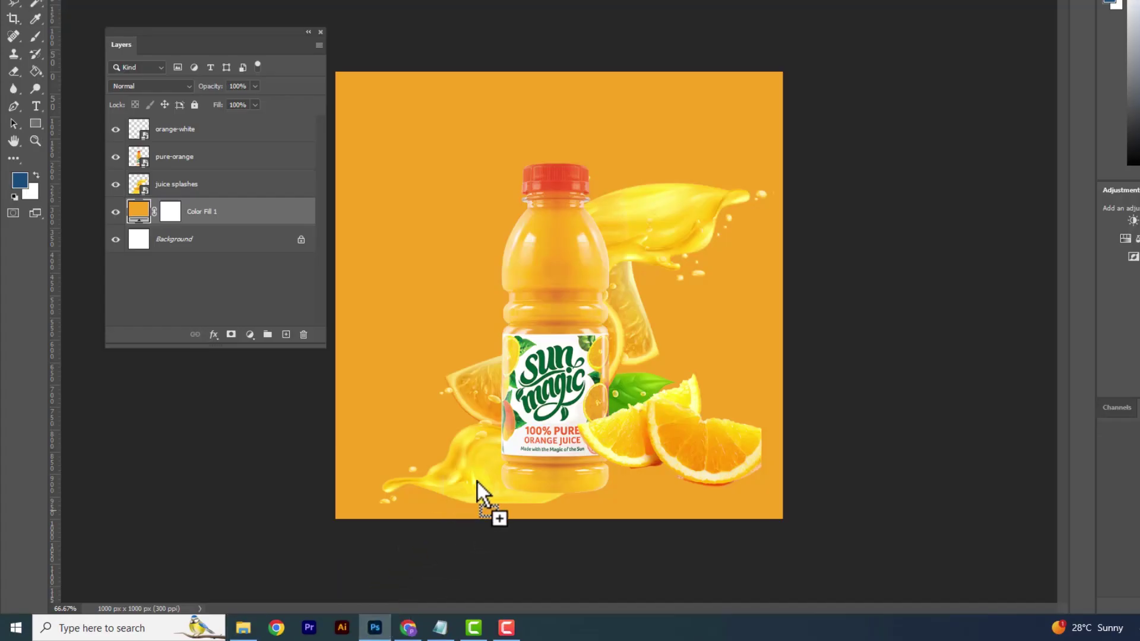
left_click_drag(378, 630, 479, 477)
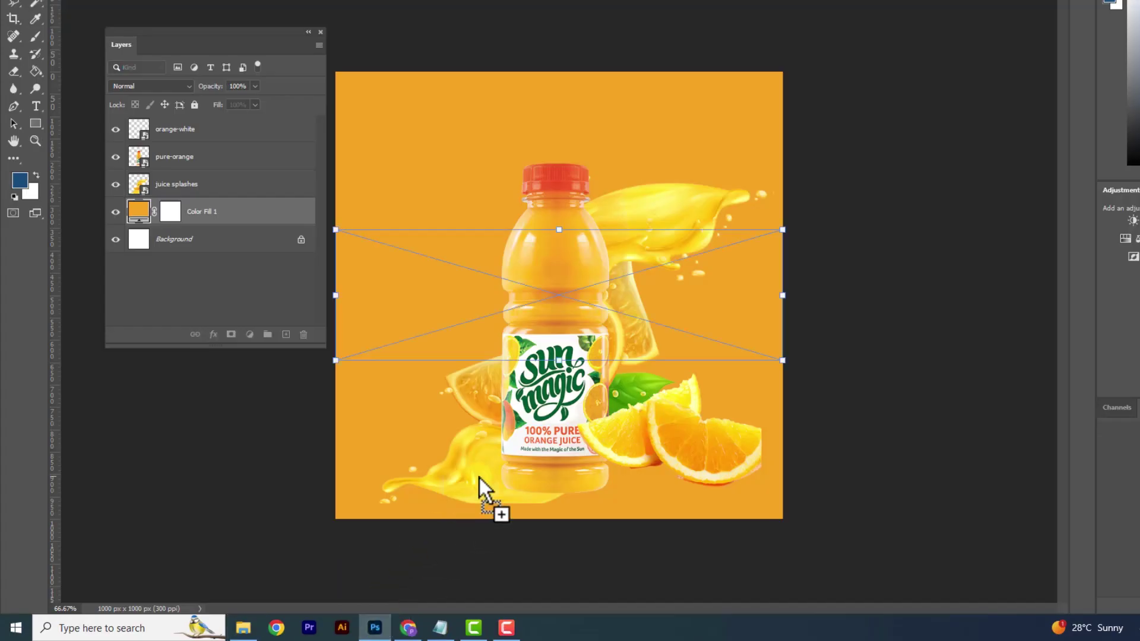
mouse_move(697, 257)
left_mouse_down()
mouse_move(706, 487)
mouse_move(698, 477)
left_mouse_up()
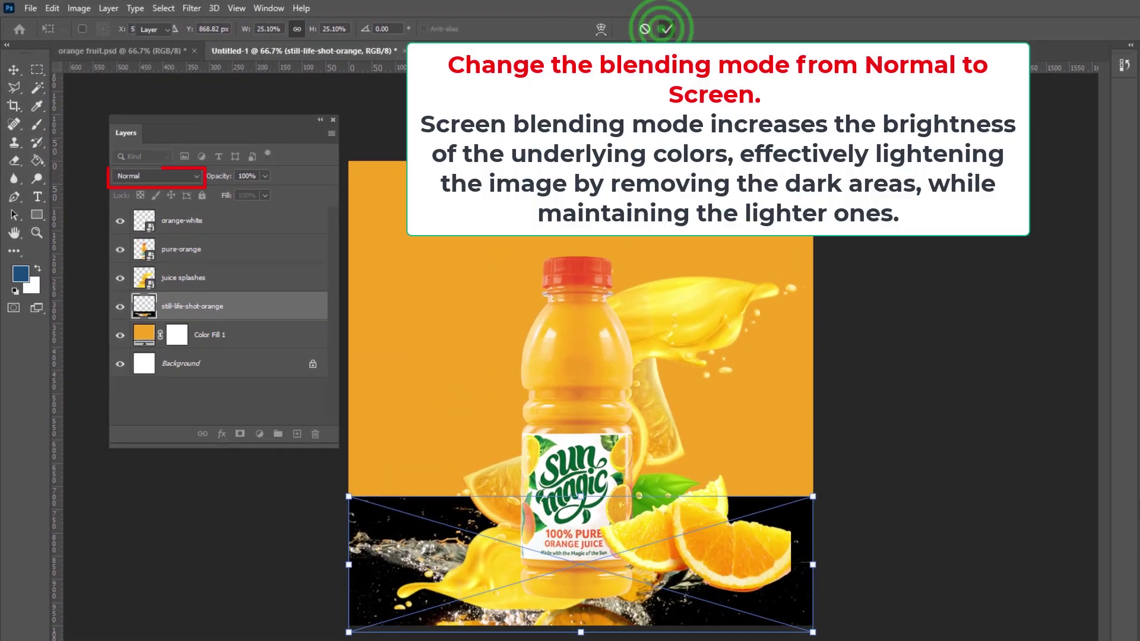
Step: Commit the still-life-shot-orange layer, set it to Screen blend mode, and nudge it slightly right
left_click(664, 29)
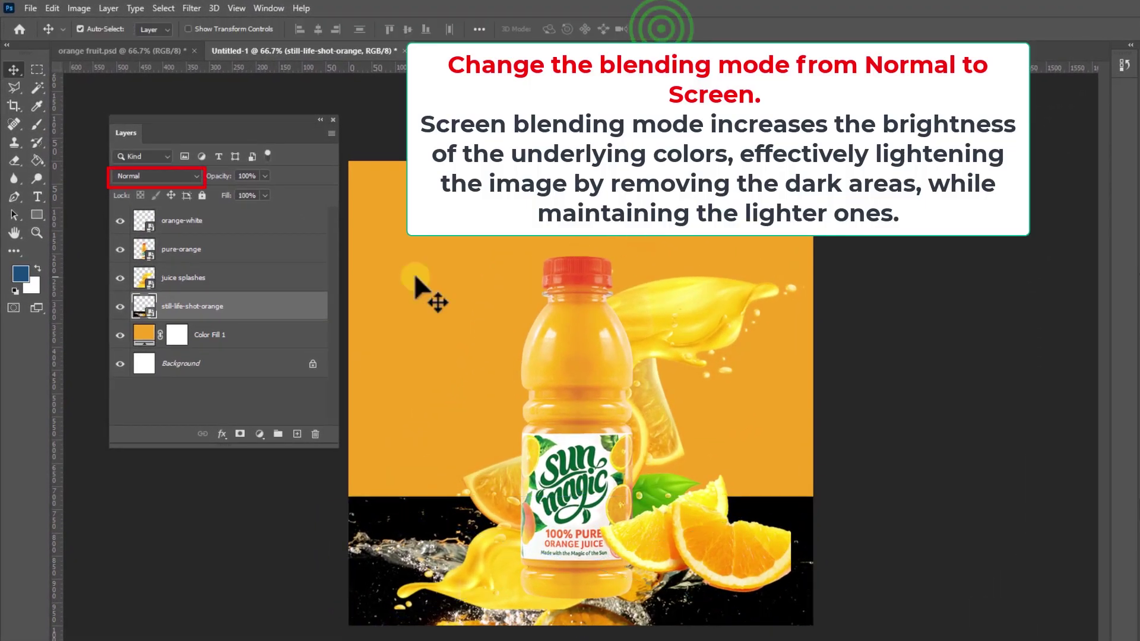
left_click(194, 176)
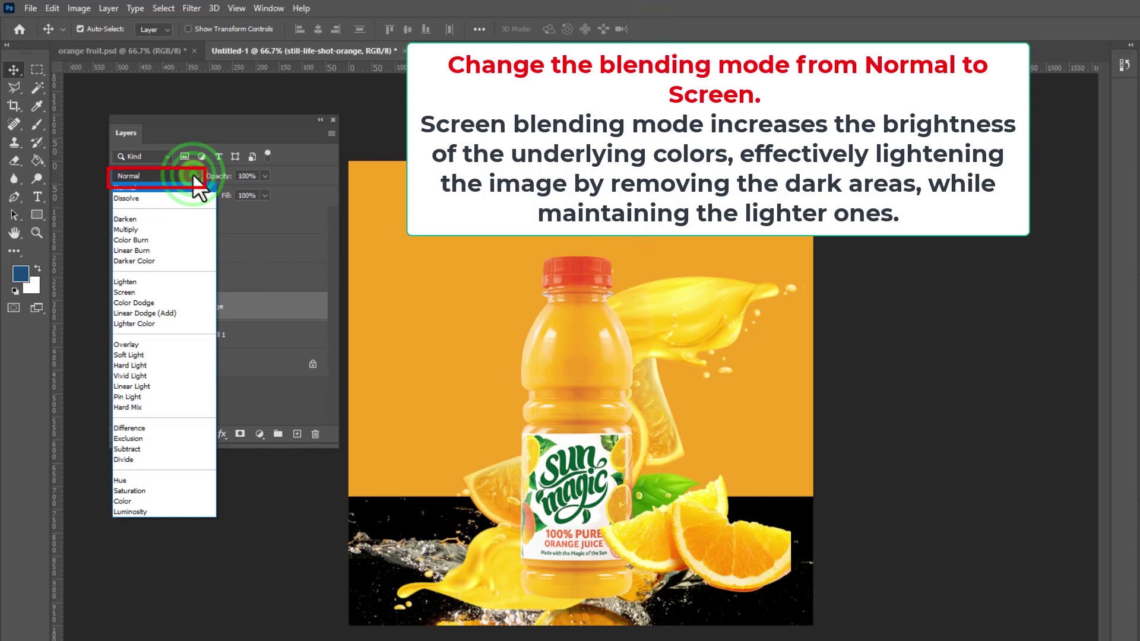
left_click(162, 291)
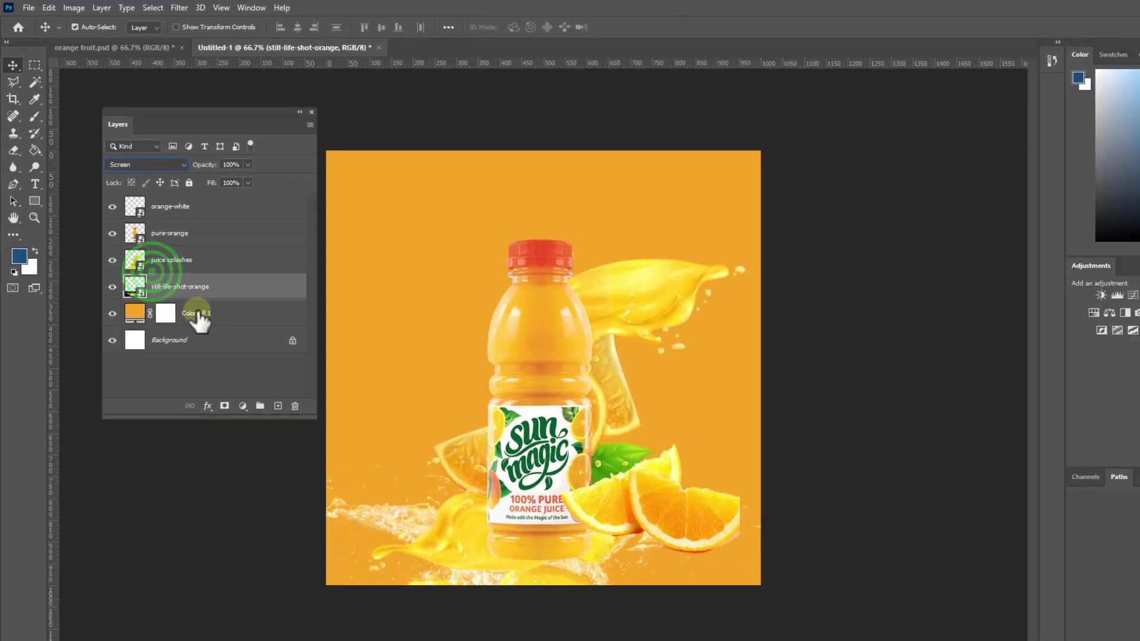
left_click(376, 473)
left_click_drag(376, 473, 387, 475)
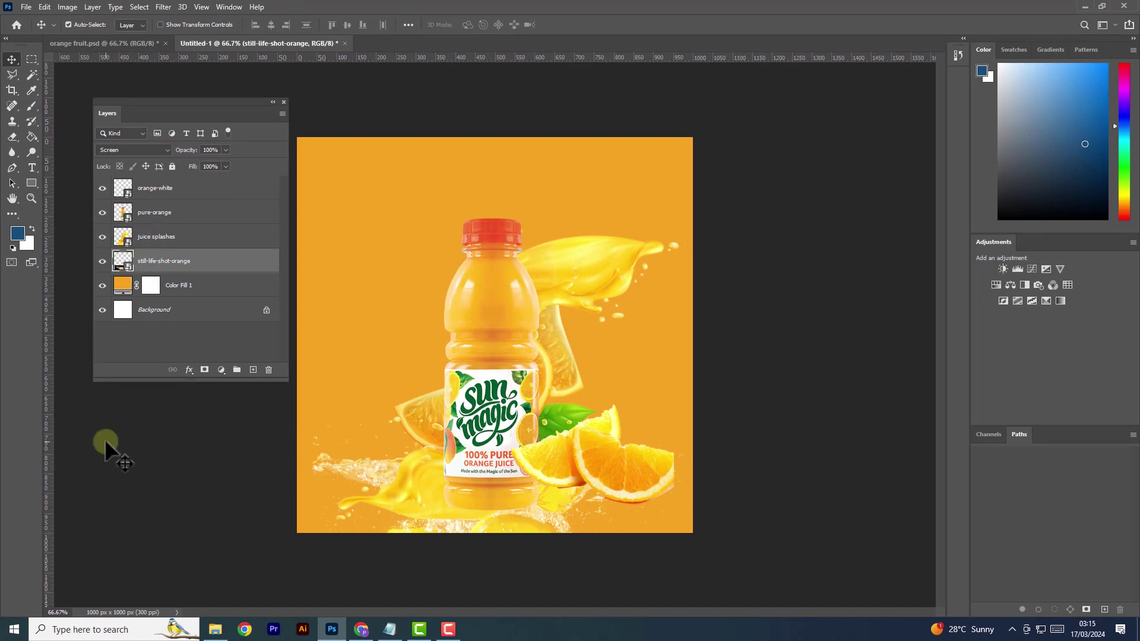
left_click(374, 238)
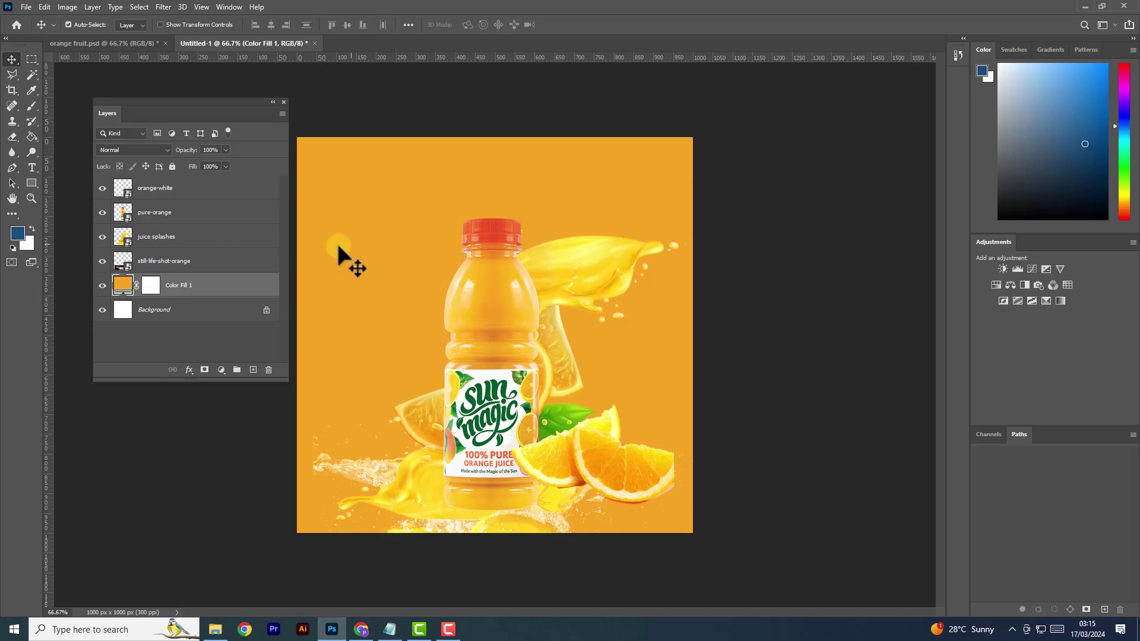
Step: Place the 3d green leaf at 22.50% near the poster's upper left
left_click(395, 583)
left_click(217, 629)
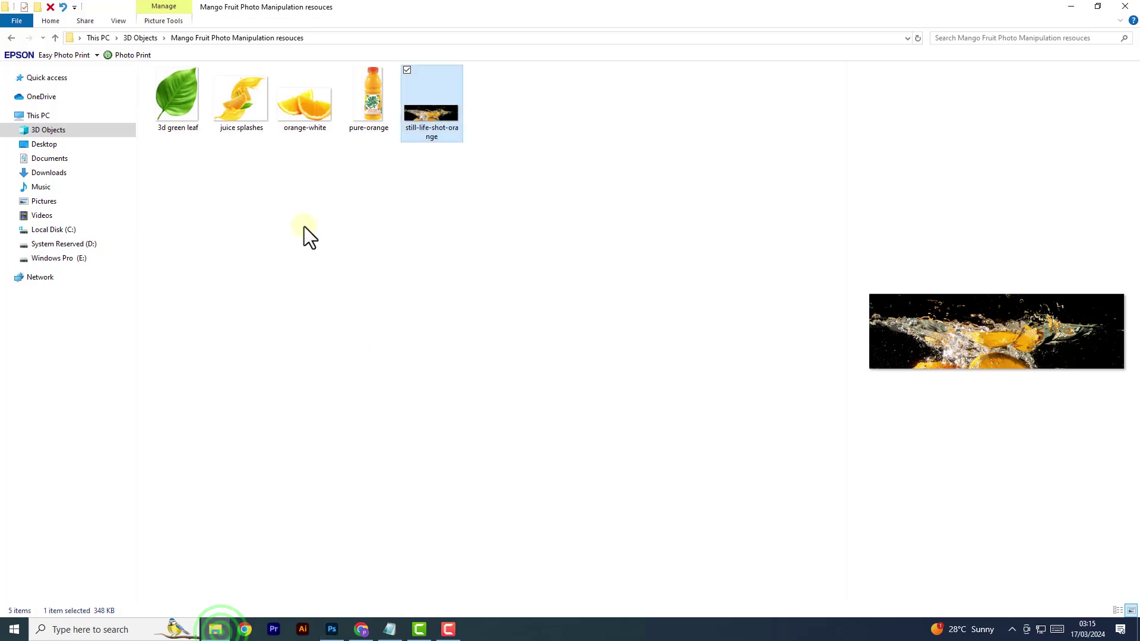
left_click(183, 121)
mouse_move(188, 103)
left_mouse_down()
mouse_move(334, 630)
mouse_move(466, 299)
left_mouse_up()
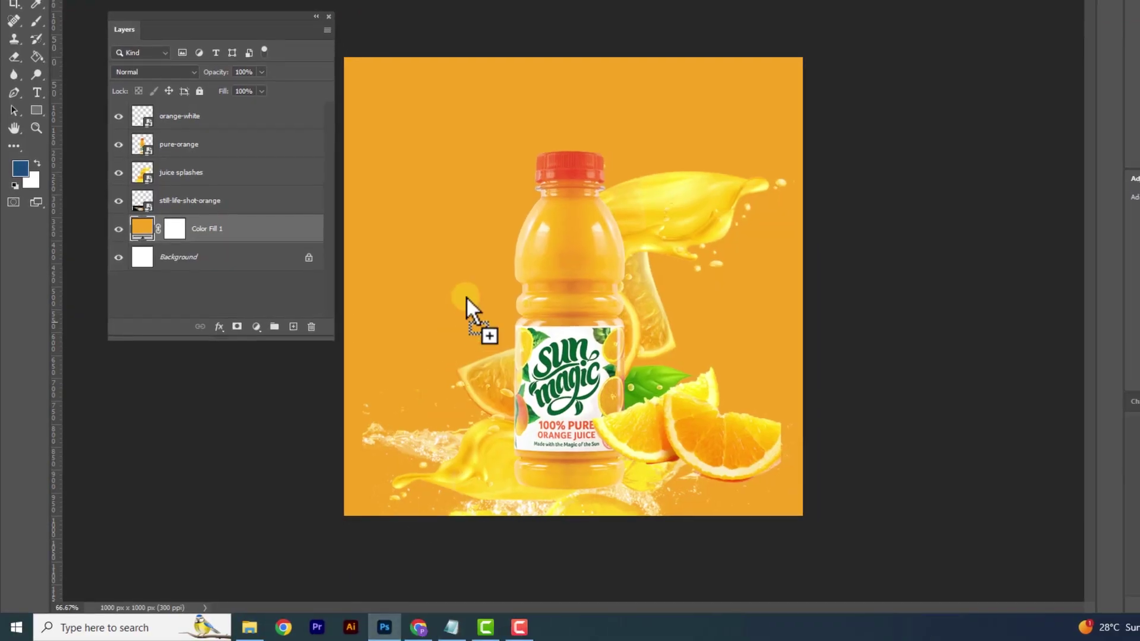
left_click_drag(461, 222, 460, 227)
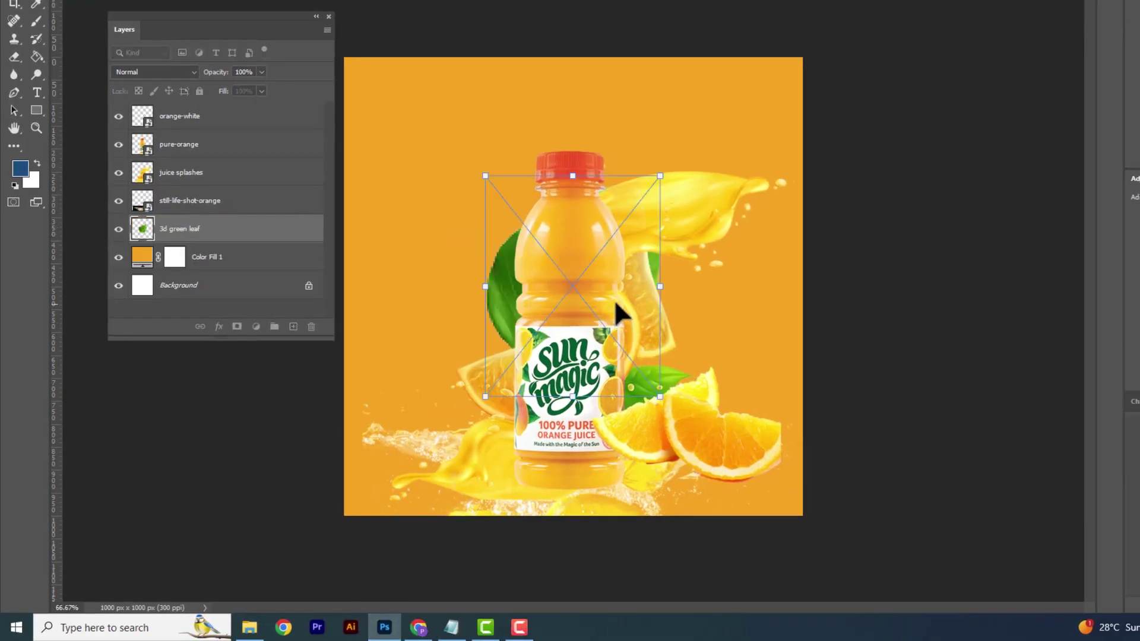
left_click_drag(616, 303, 508, 202)
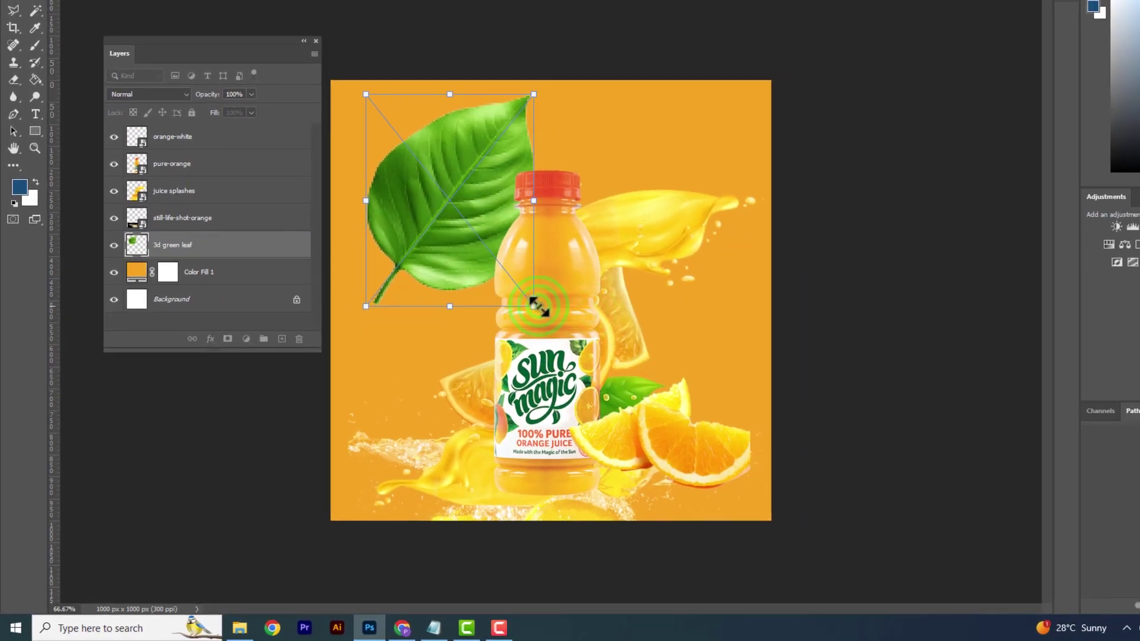
mouse_move(533, 306)
left_mouse_down()
mouse_move(422, 131)
mouse_move(368, 214)
left_mouse_up()
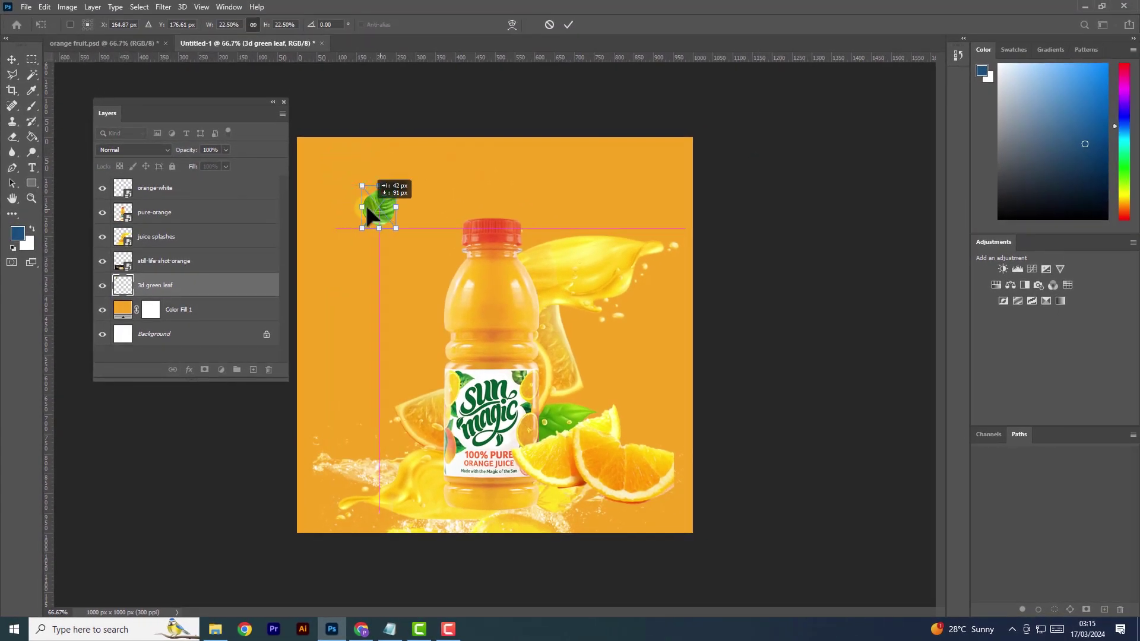
left_click(568, 25)
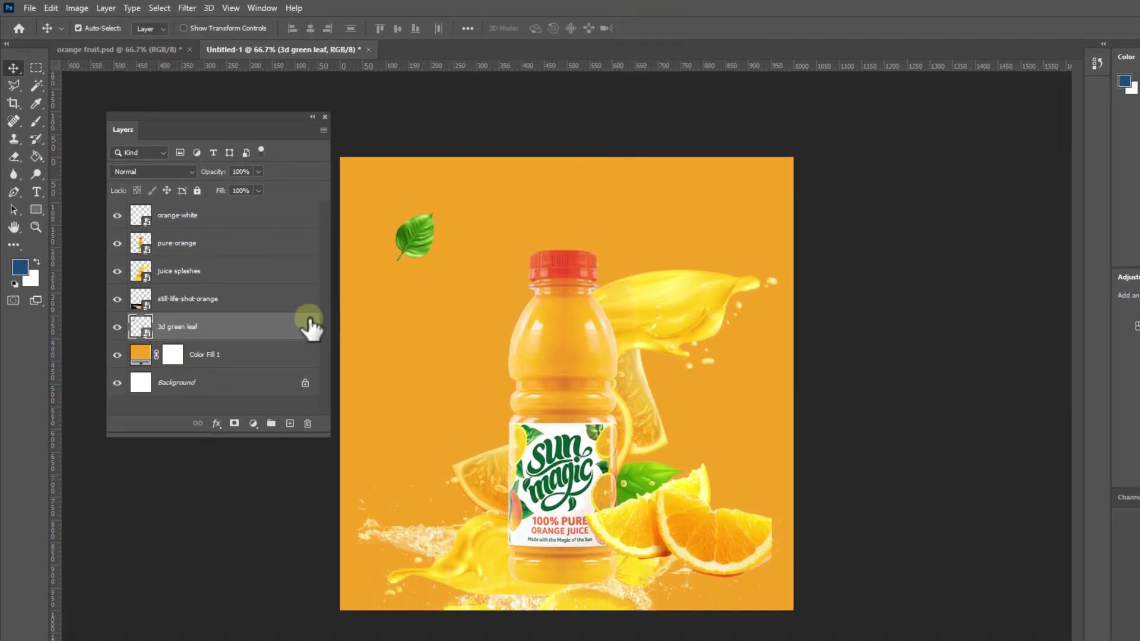
Step: Apply a 3.9 px Gaussian Blur to the small green leaf layer
left_click(189, 8)
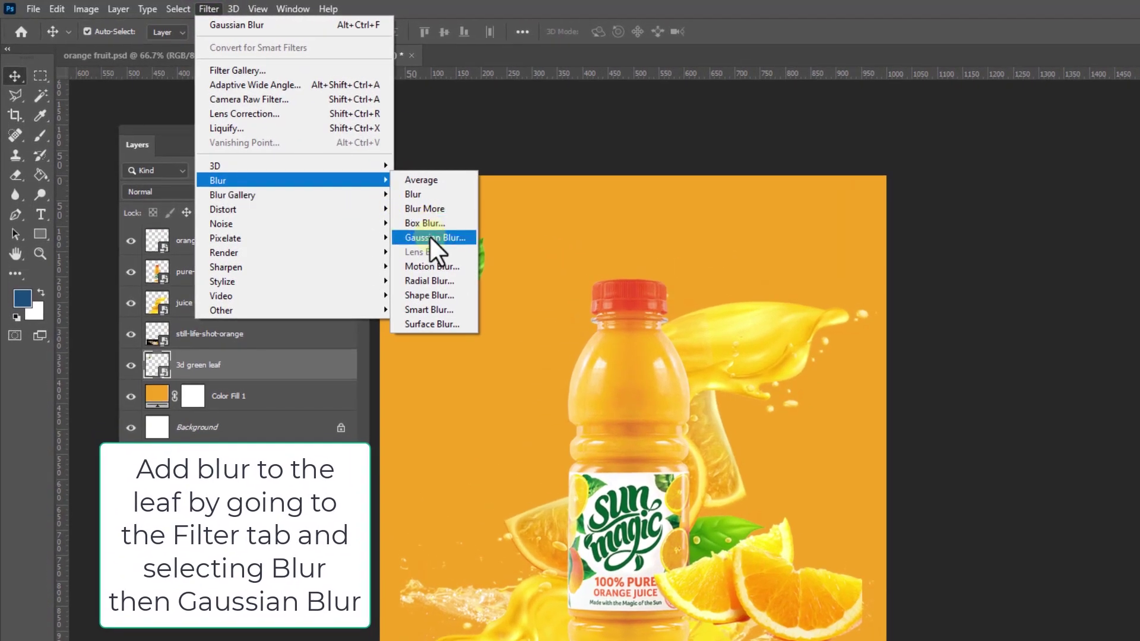
mouse_move(197, 164)
left_click(495, 244)
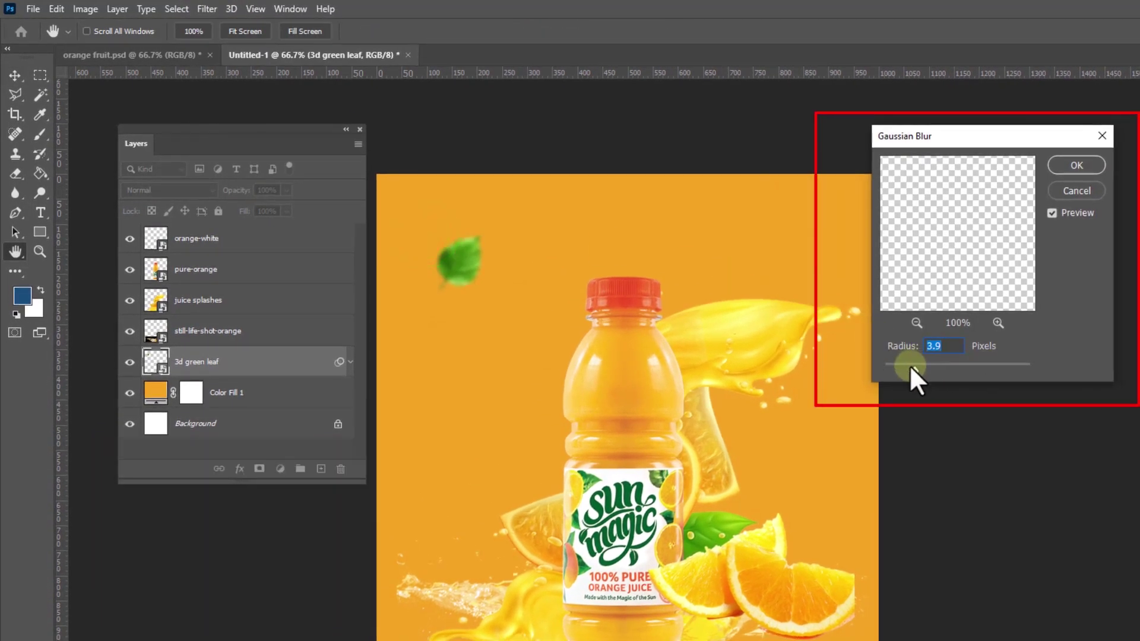
left_click(951, 347)
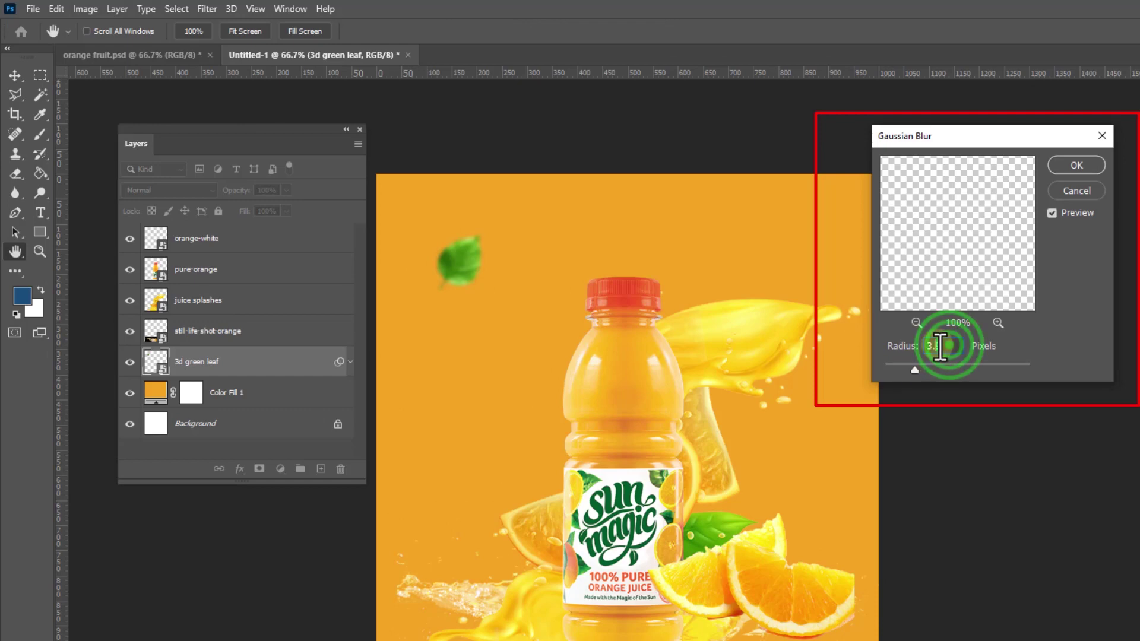
left_click(1074, 165)
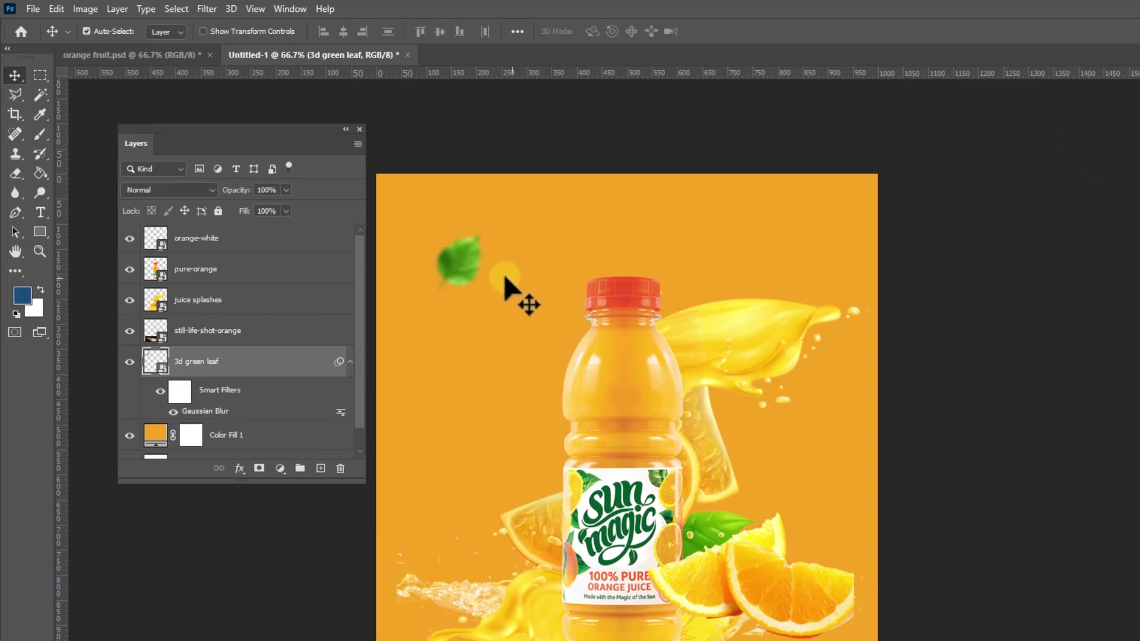
Step: Nudge the blurred leaf, then duplicate it and place the copy beside the orange slices
left_click_drag(430, 254, 445, 274)
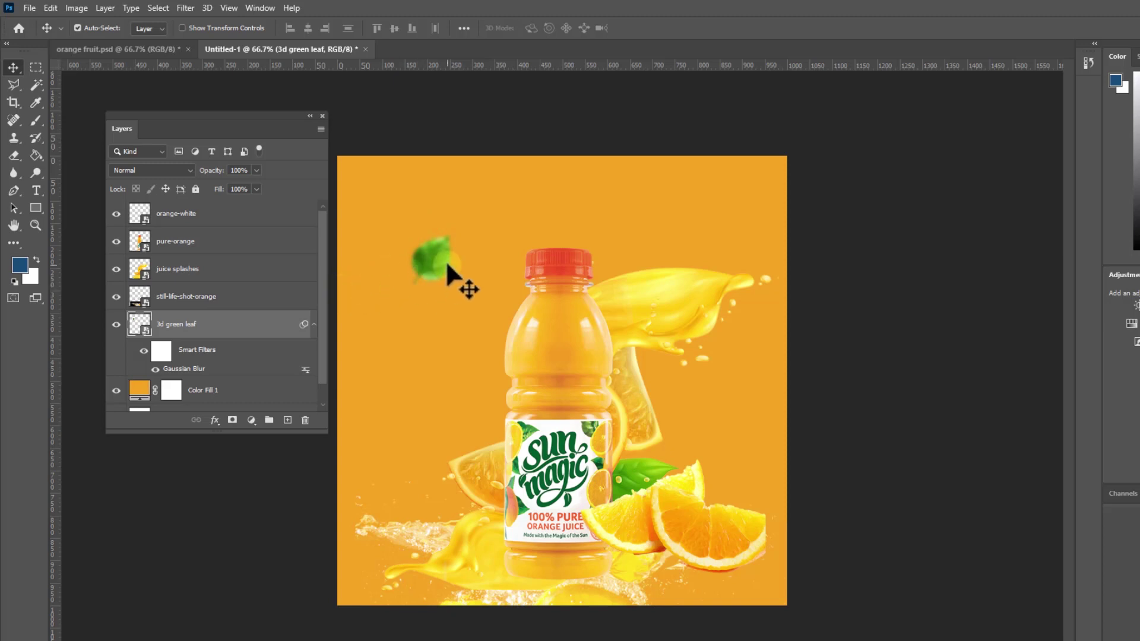
left_click(439, 268)
left_click_drag(436, 260, 434, 255)
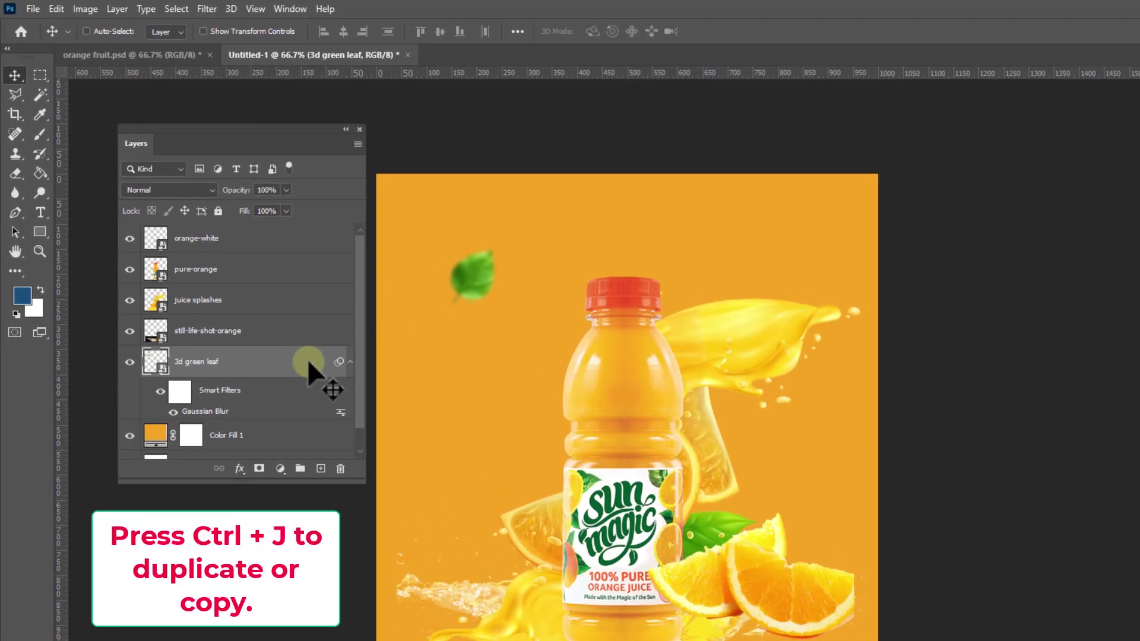
key("ctrl+j")
mouse_move(473, 290)
left_mouse_down()
mouse_move(806, 448)
mouse_move(825, 546)
mouse_move(805, 519)
left_mouse_up()
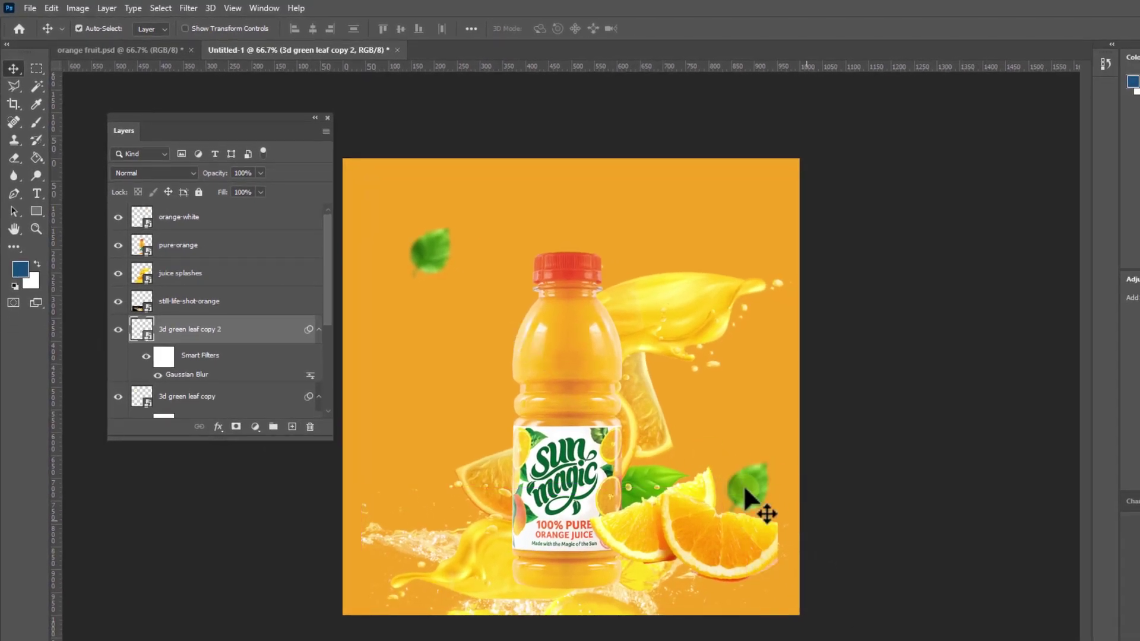
left_click_drag(607, 559, 583, 564)
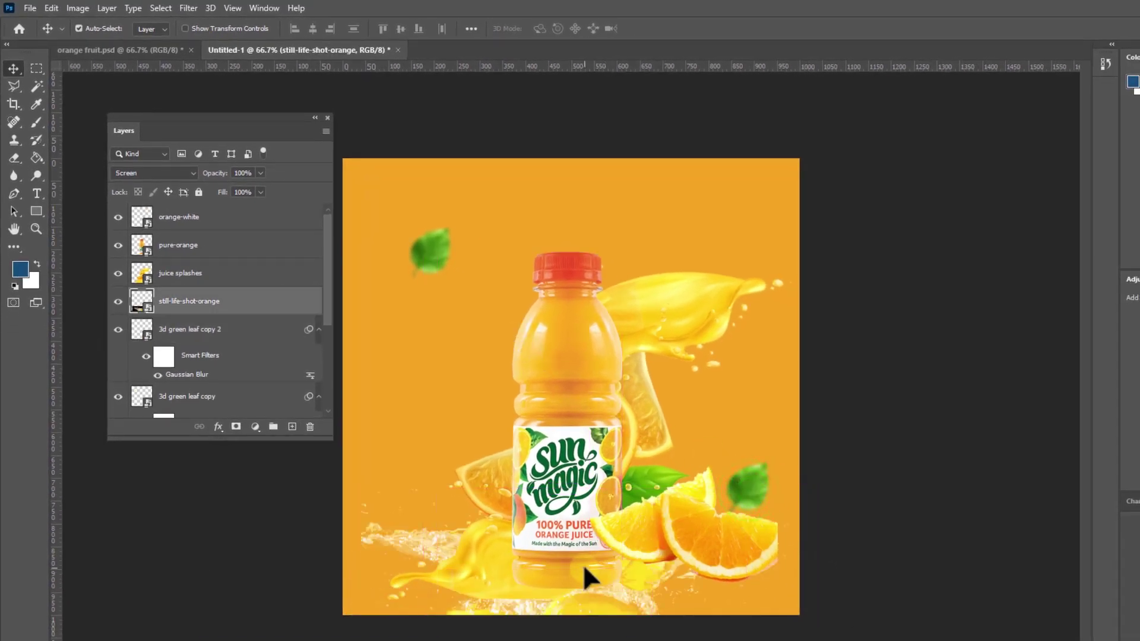
left_click(742, 489)
Step: Duplicate the right-hand leaf to the lower-left and fine-tune the upper-left leaf's position
left_click(762, 488)
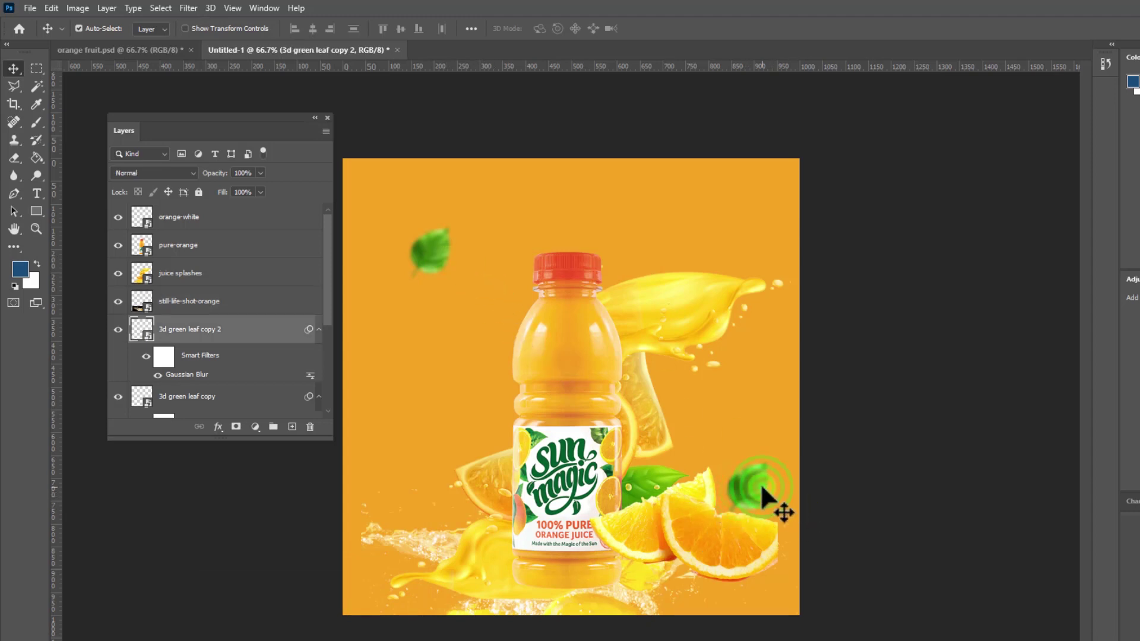
key("ctrl")
key("ctrl+j")
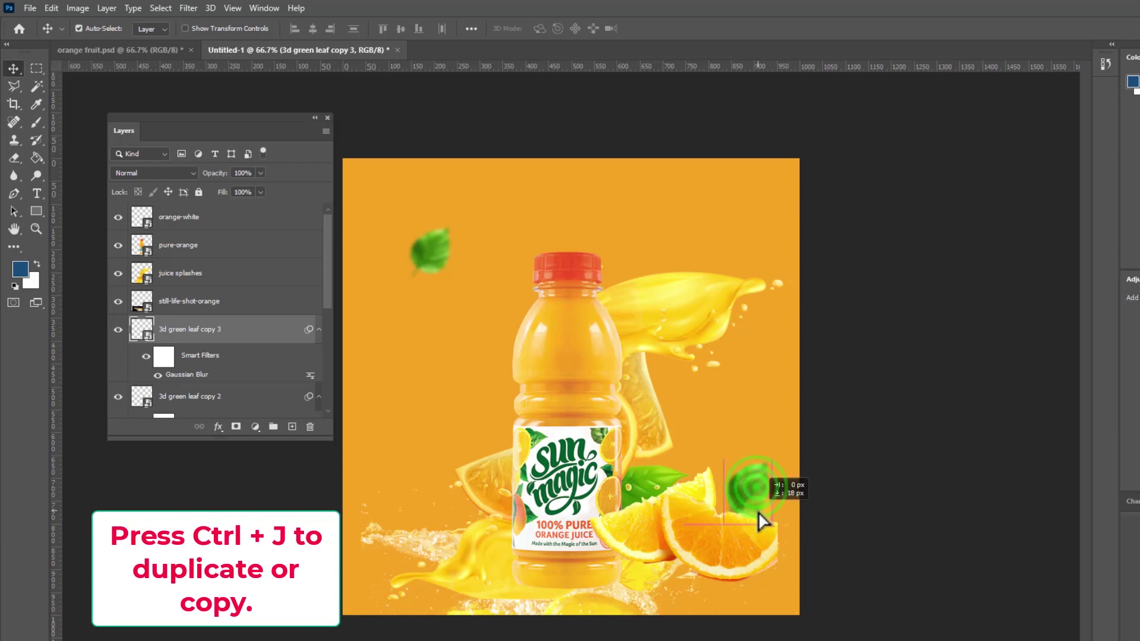
mouse_move(530, 558)
left_mouse_down()
mouse_move(386, 565)
mouse_move(382, 585)
mouse_move(427, 600)
mouse_move(432, 591)
left_mouse_up()
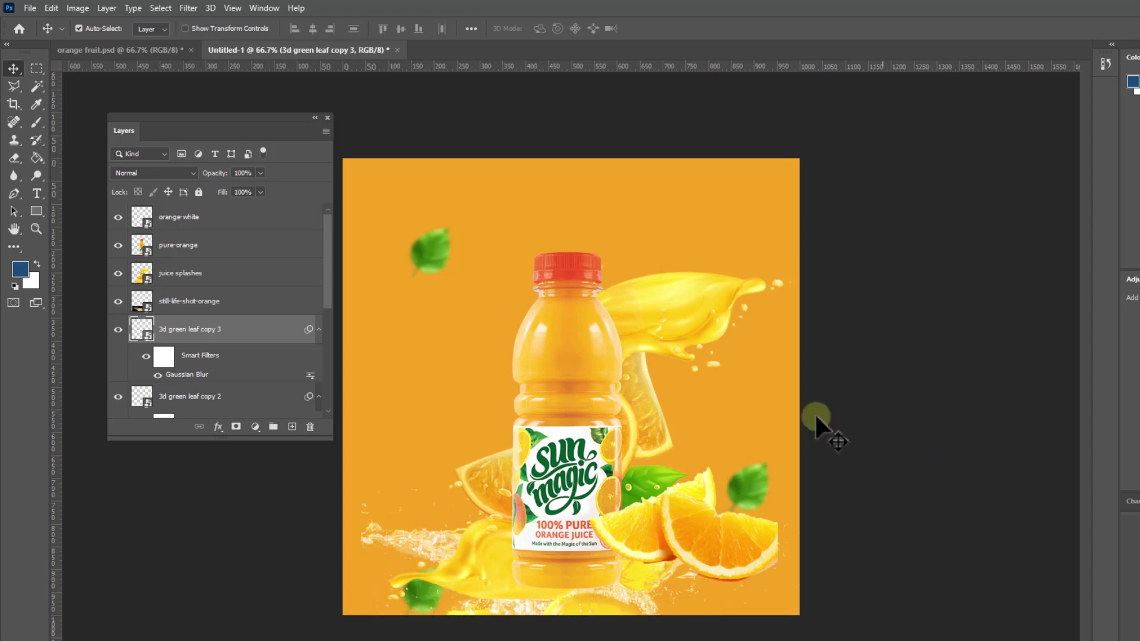
left_click(422, 261)
mouse_move(426, 294)
left_mouse_down()
mouse_move(432, 308)
mouse_move(432, 260)
left_mouse_up()
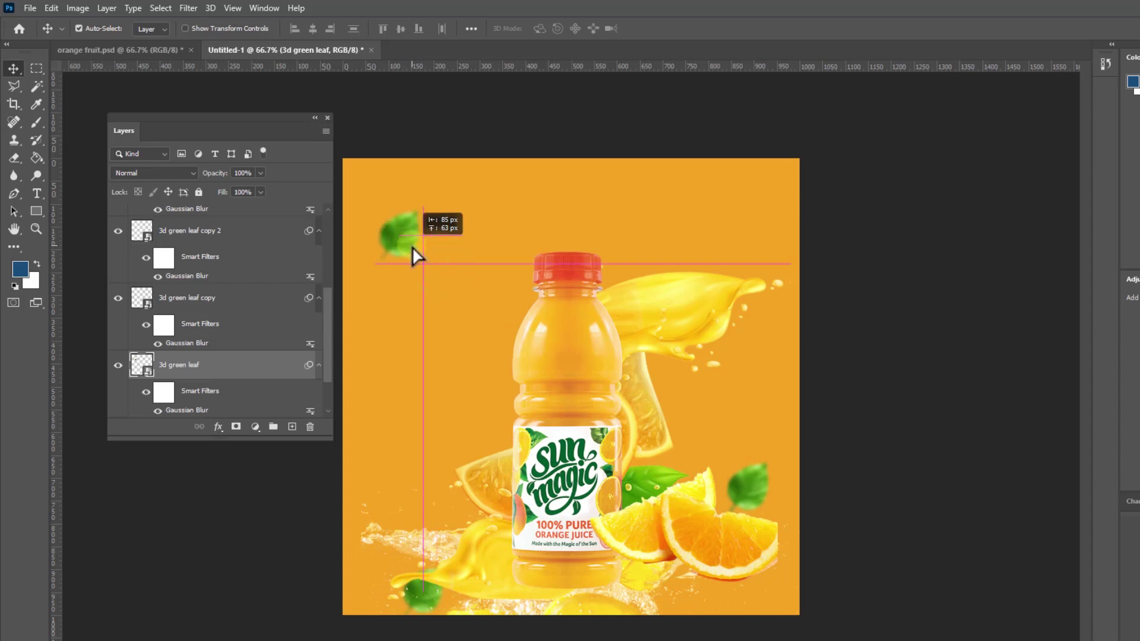
left_click_drag(421, 252, 423, 241)
Step: Open Blending Options for the pure-orange bottle layer
left_click(575, 347)
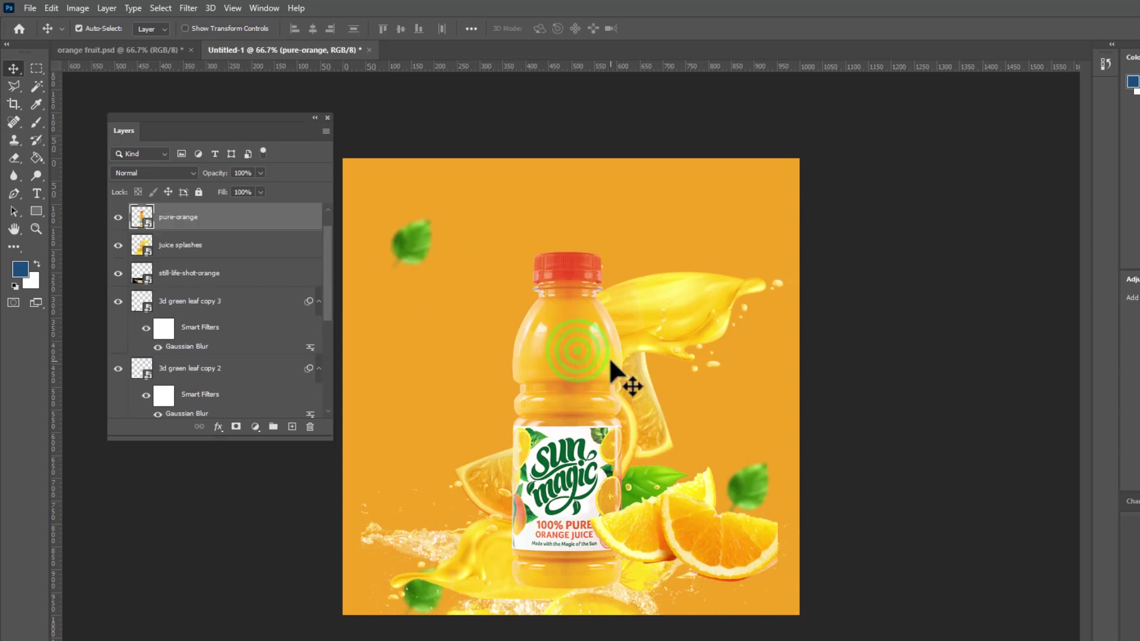
right_click(278, 219)
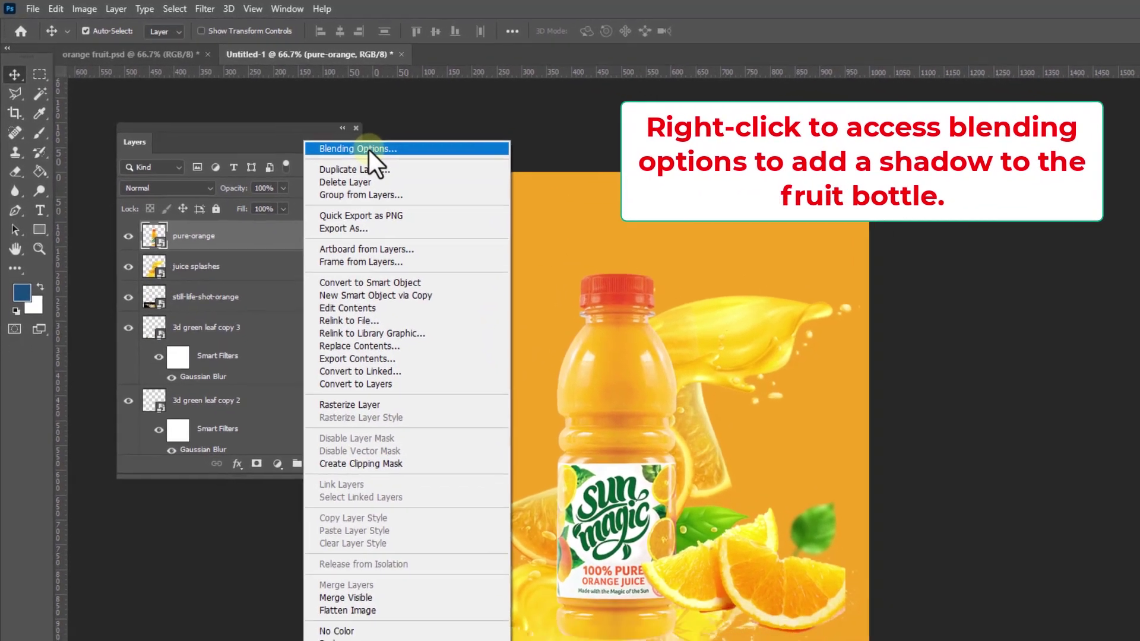
left_click(369, 150)
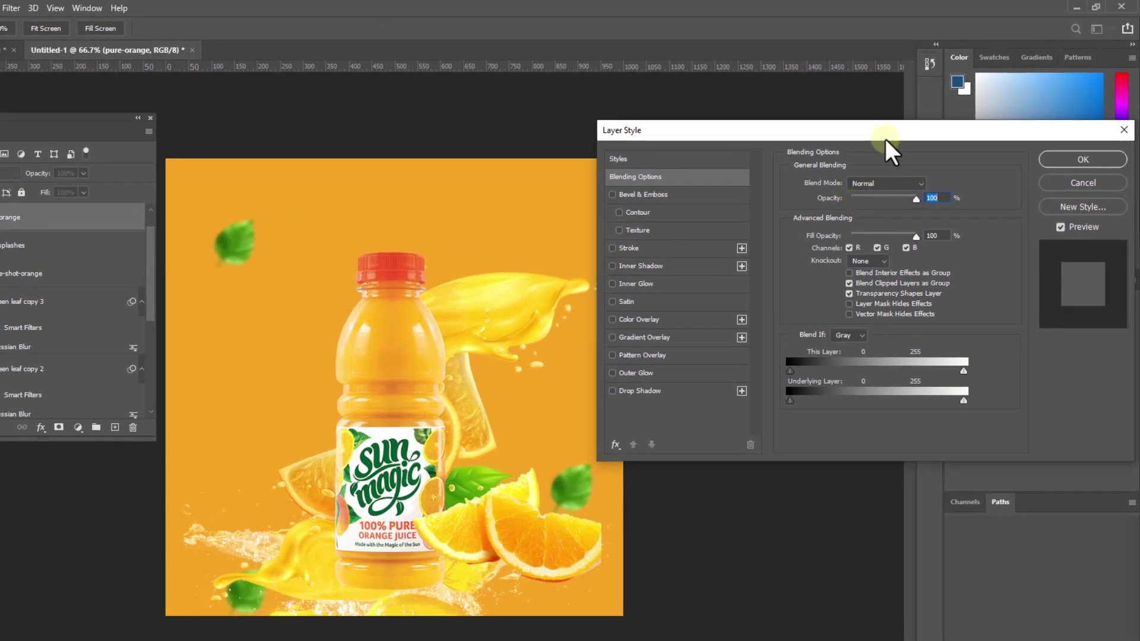
left_click_drag(885, 138, 782, 131)
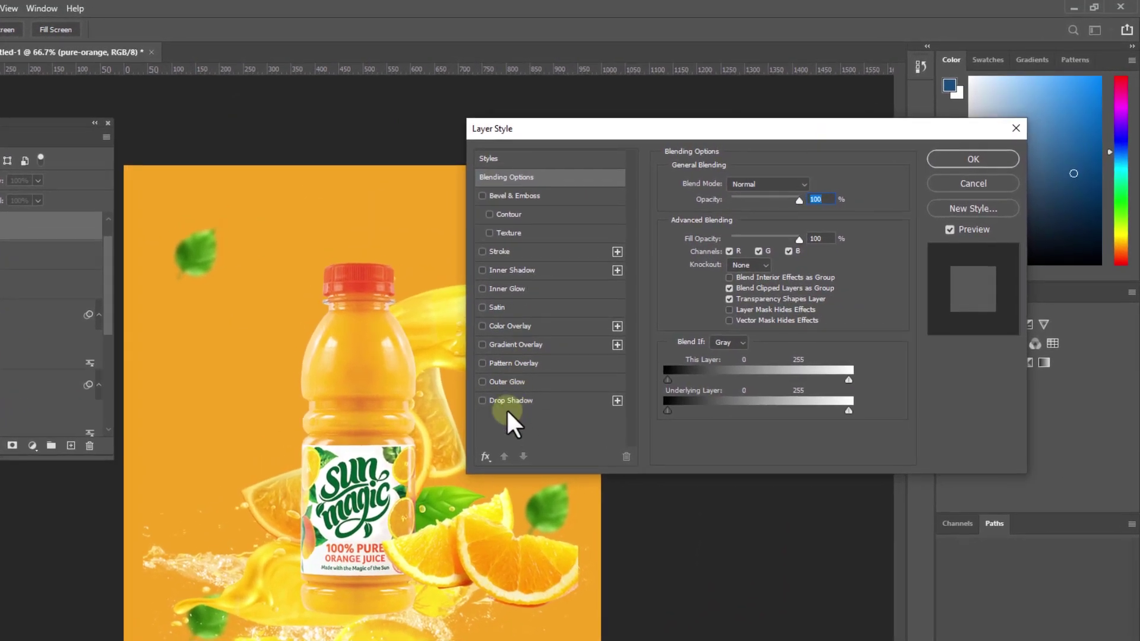
Step: Add a Multiply drop shadow: 33% opacity, 90° angle, 46 px distance, 32% spread, 18 px size
left_click(483, 401)
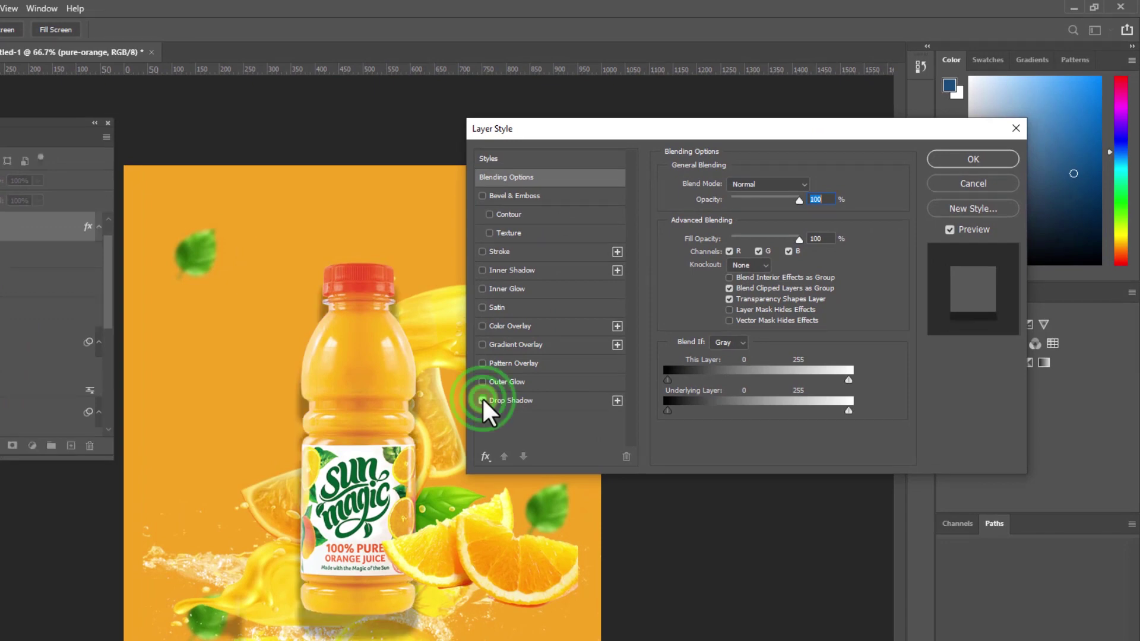
left_click(525, 402)
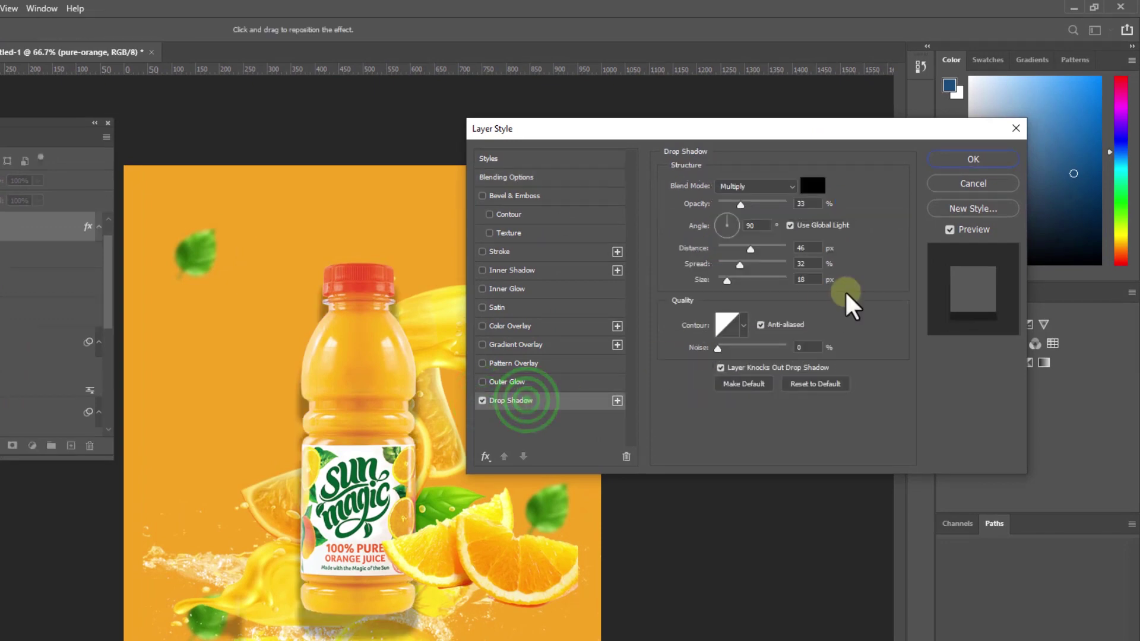
left_click(807, 204)
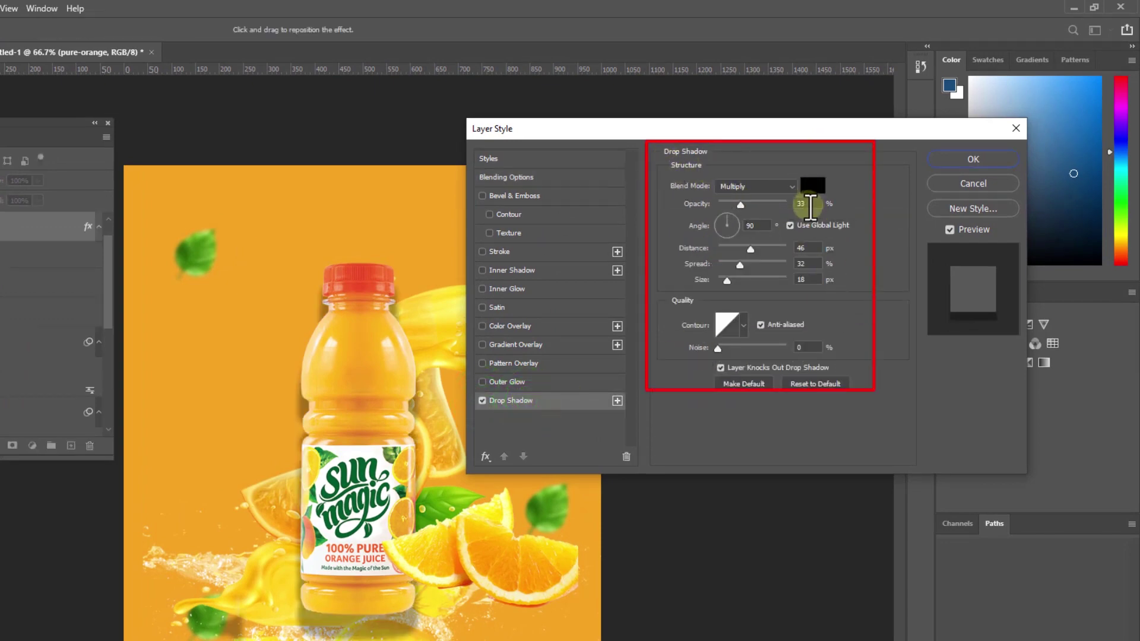
left_click(757, 226)
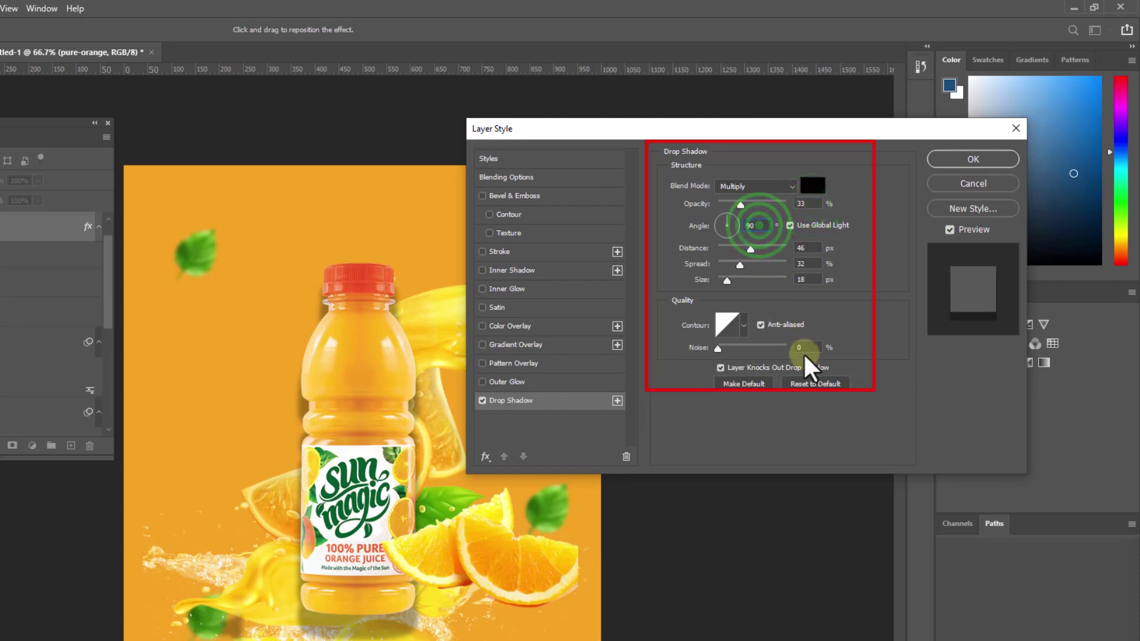
left_click(816, 253)
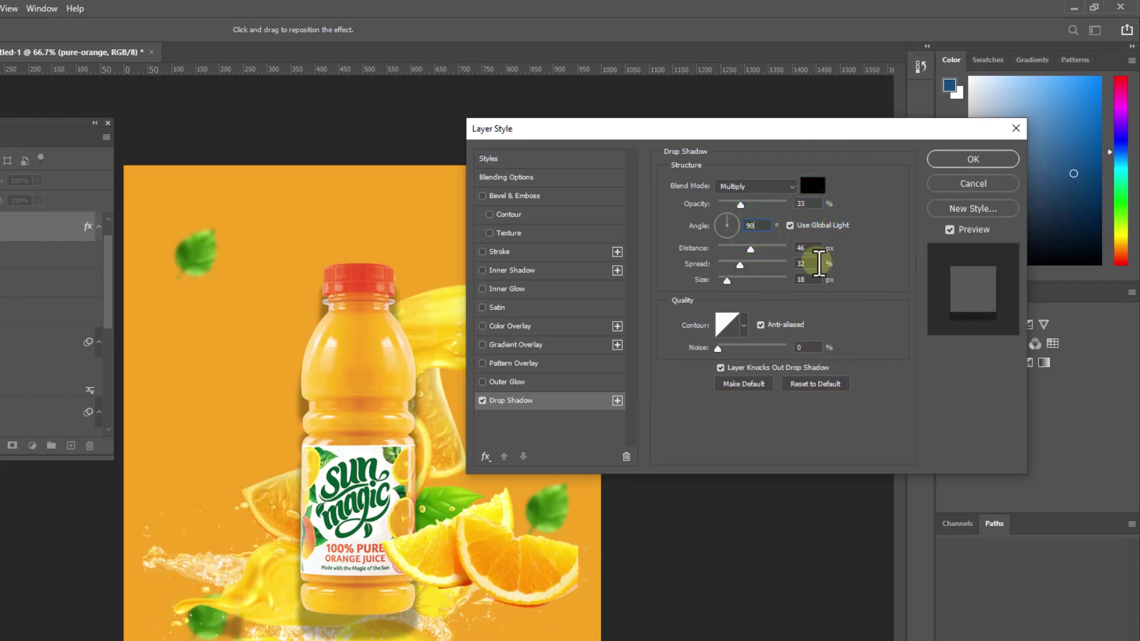
left_click(810, 279)
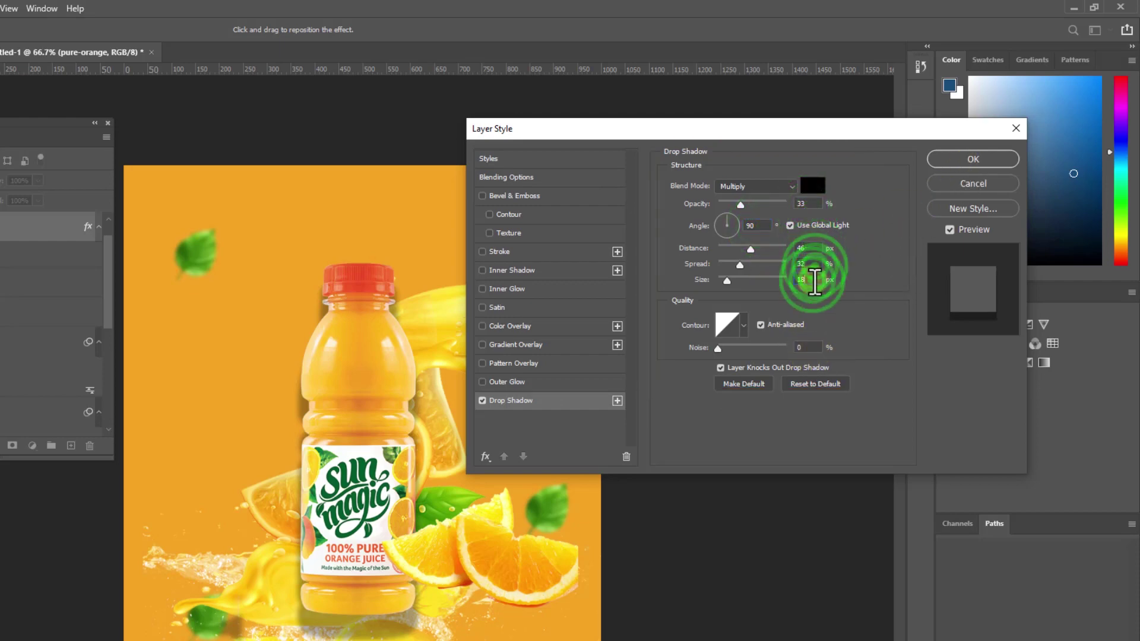
left_click(972, 159)
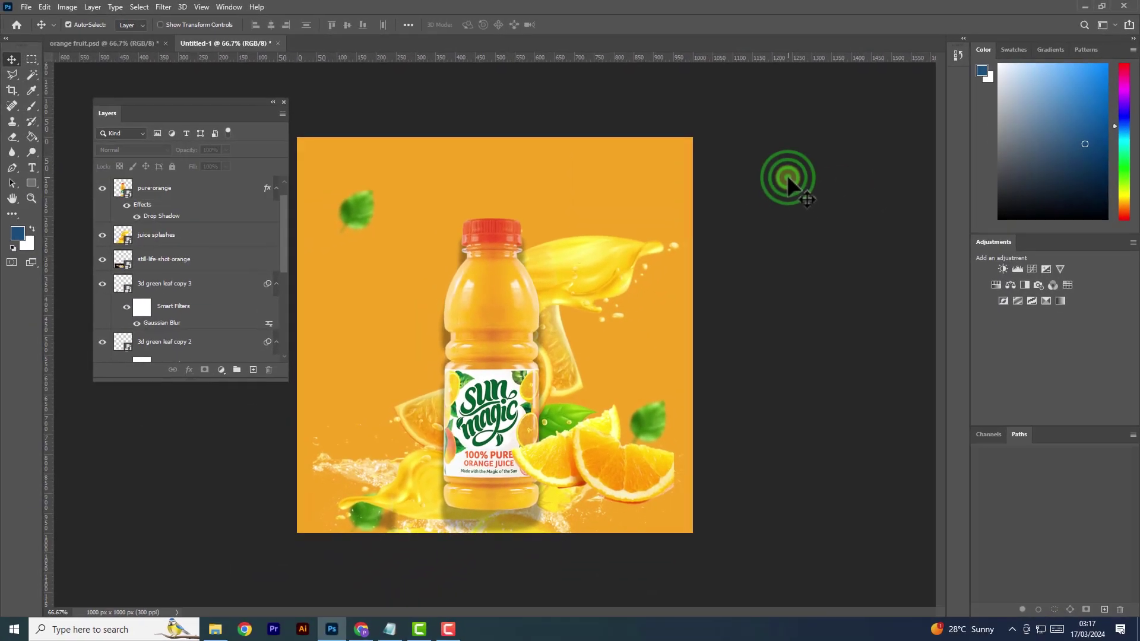
left_click(551, 218)
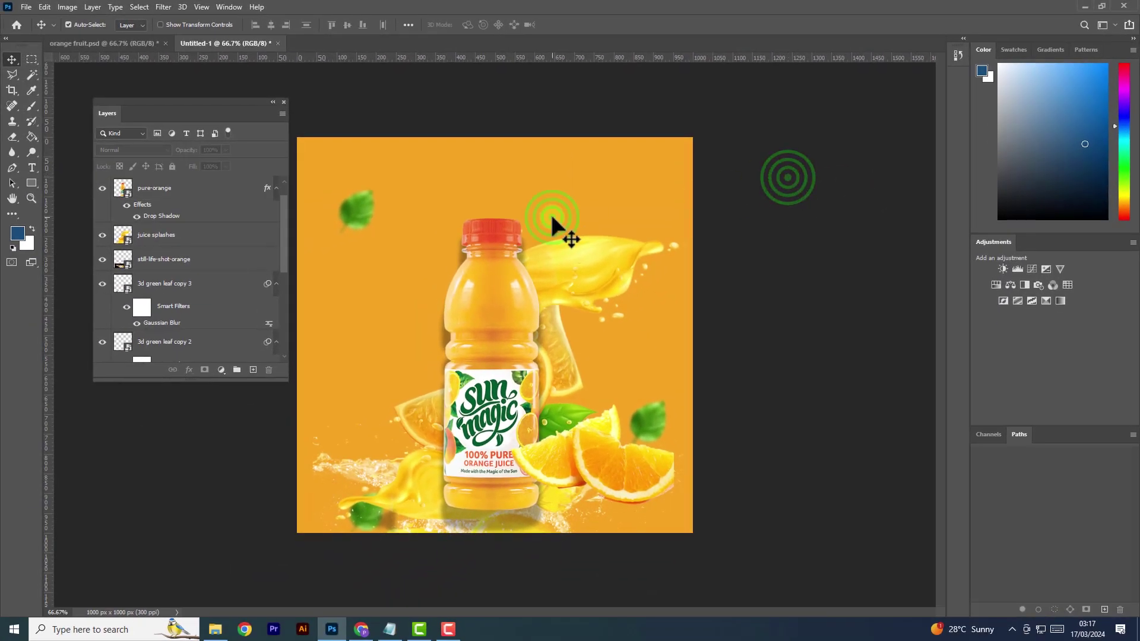
scroll(253, 253, "up", 5)
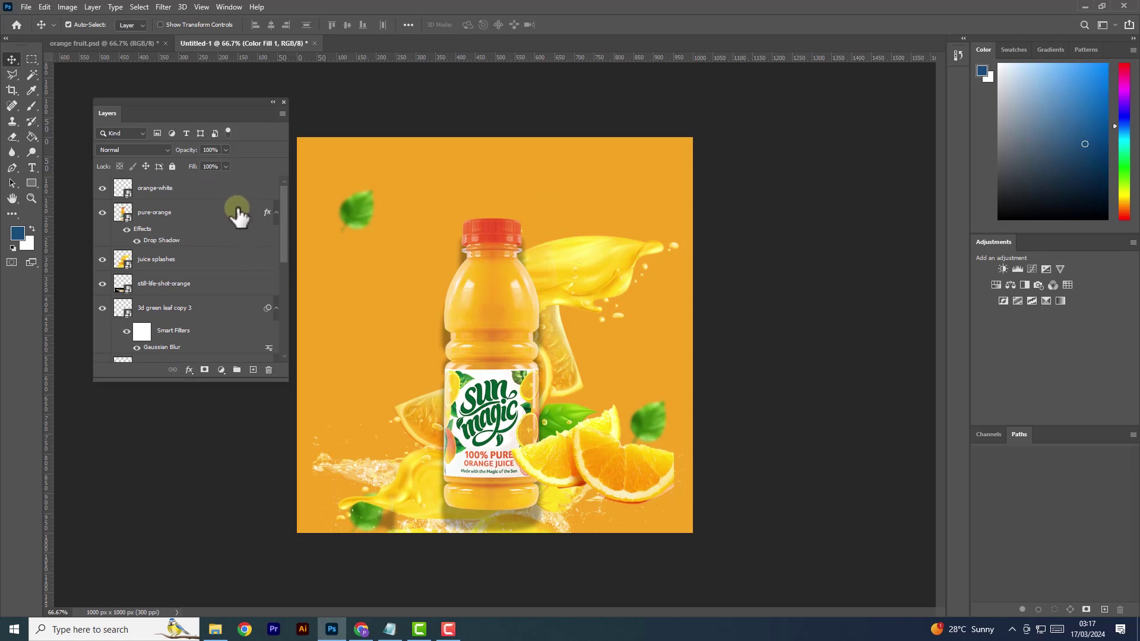
Step: Copy the word FRESH from the Notepad headline notes for the poster
left_click(237, 209)
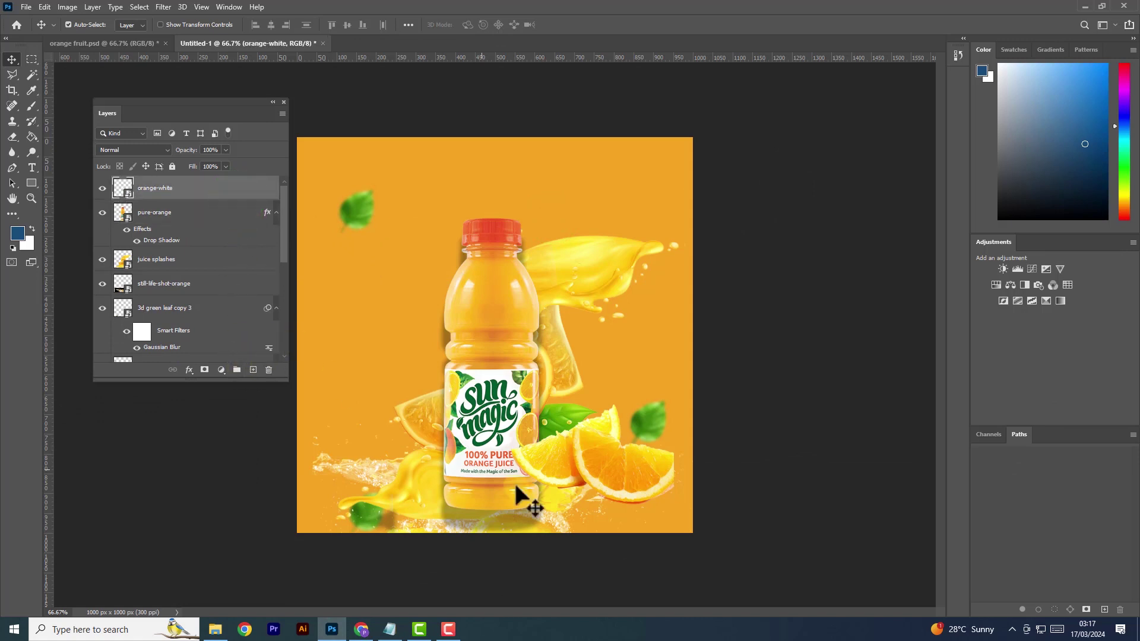
left_click(388, 630)
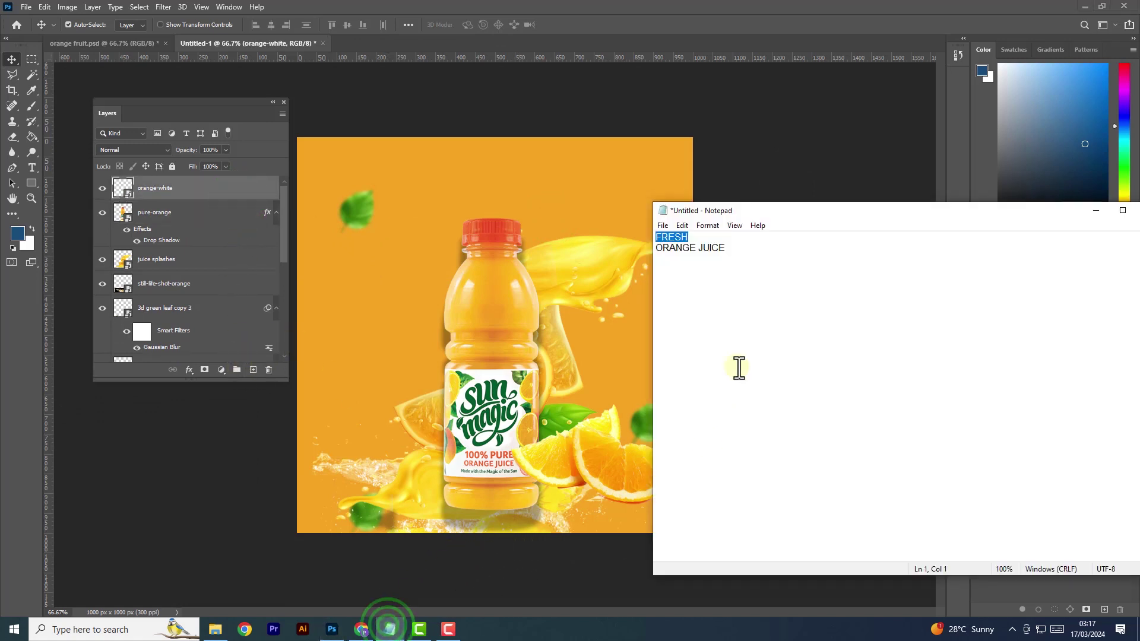
double_click(687, 238)
key("ctrl+c")
left_click_drag(692, 238, 656, 237)
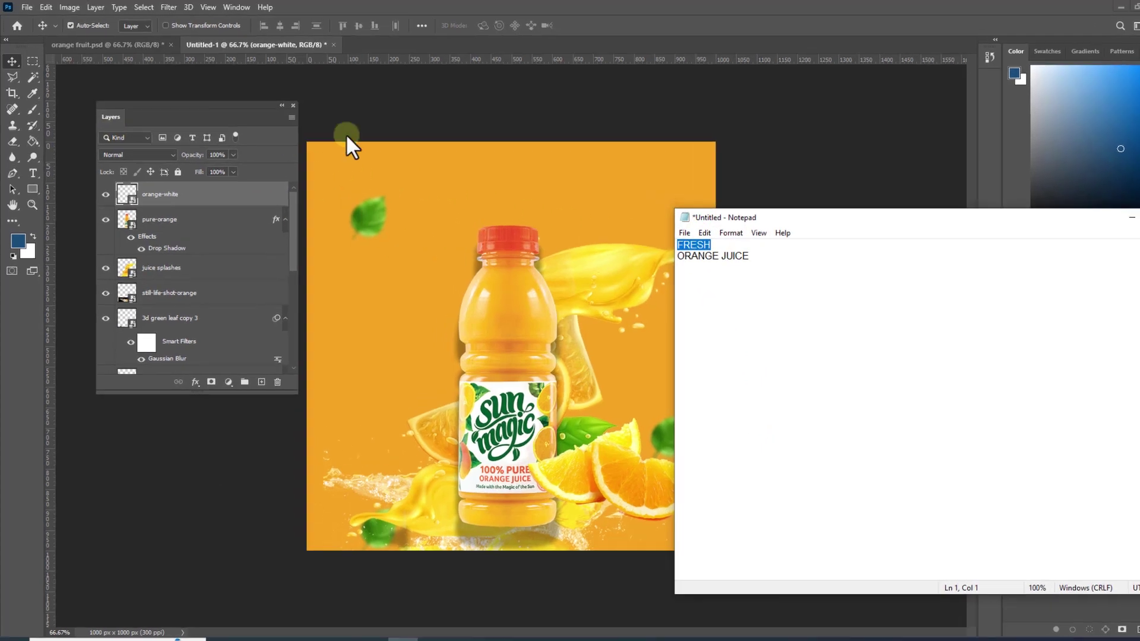
left_click(433, 117)
left_click(38, 197)
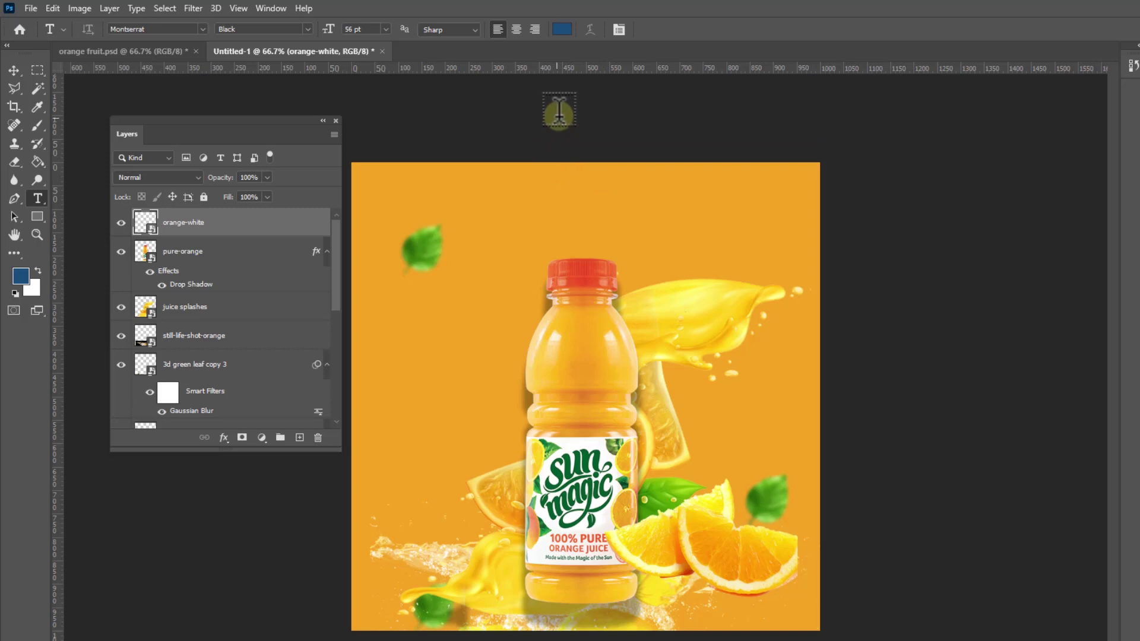
Step: Paste FRESH as a new text layer at the top of the poster
left_click(500, 188)
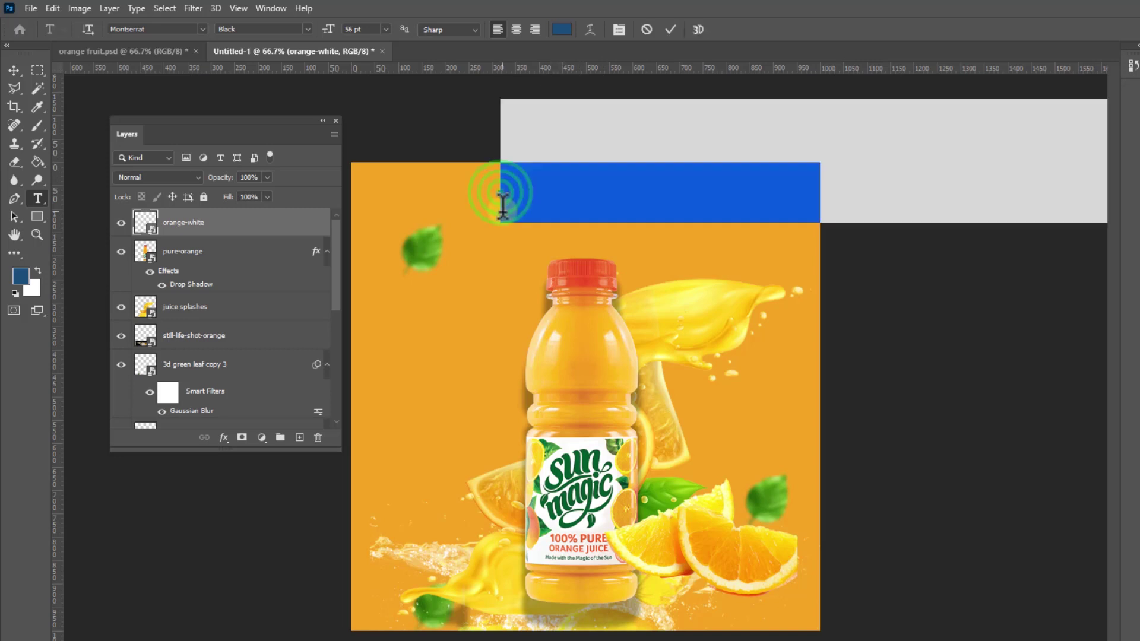
key("ctrl+v")
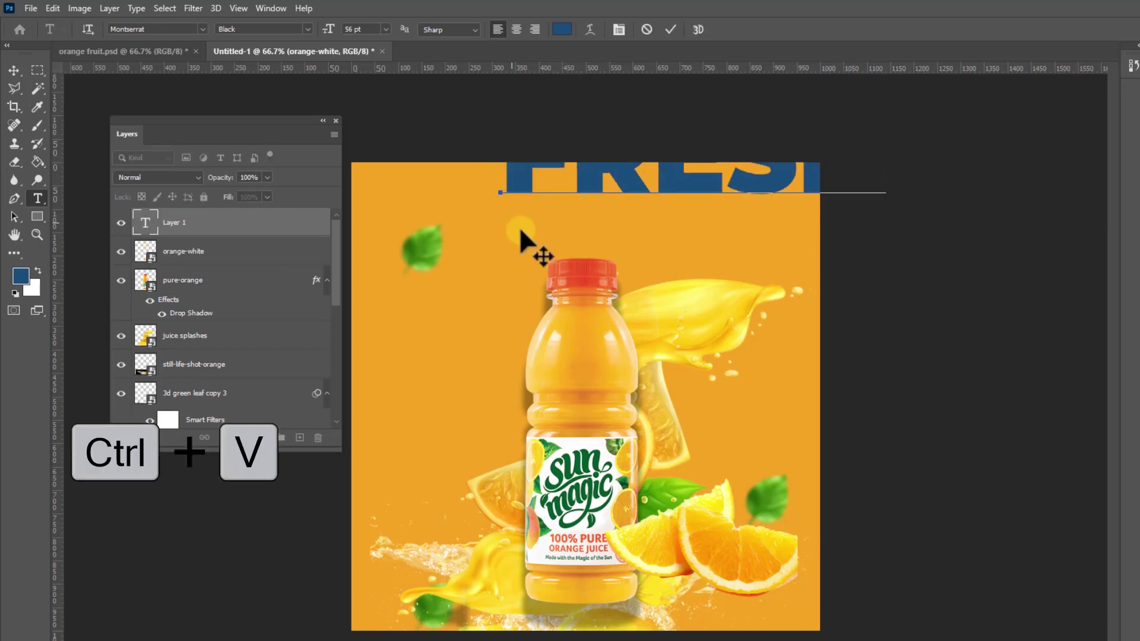
left_click(13, 71)
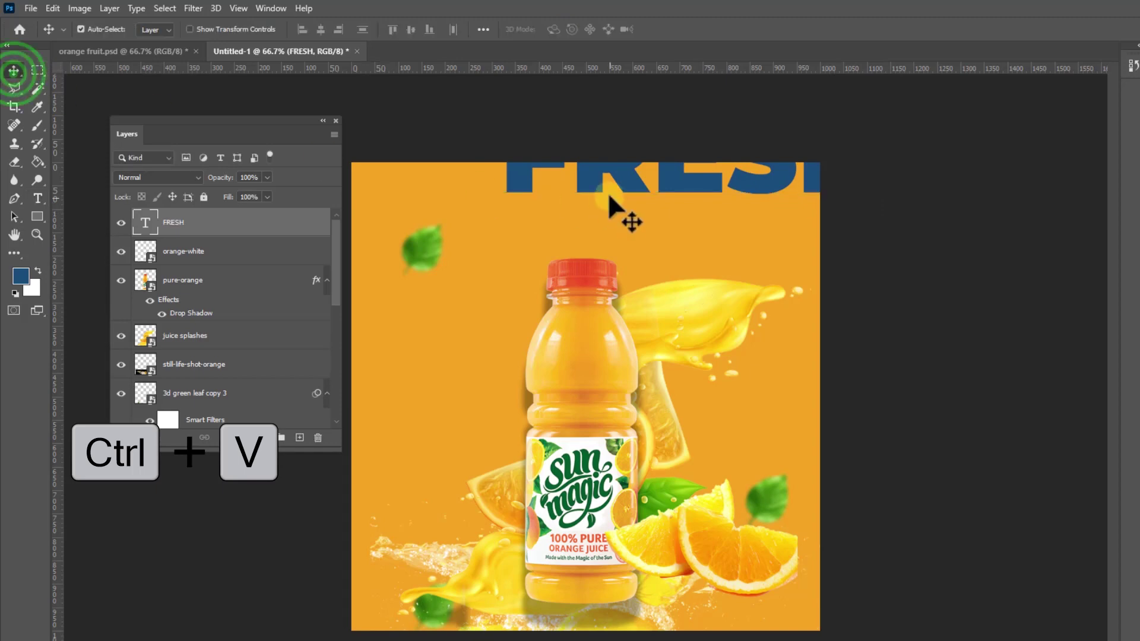
mouse_move(635, 203)
left_mouse_down()
mouse_move(537, 252)
mouse_move(553, 241)
left_mouse_up()
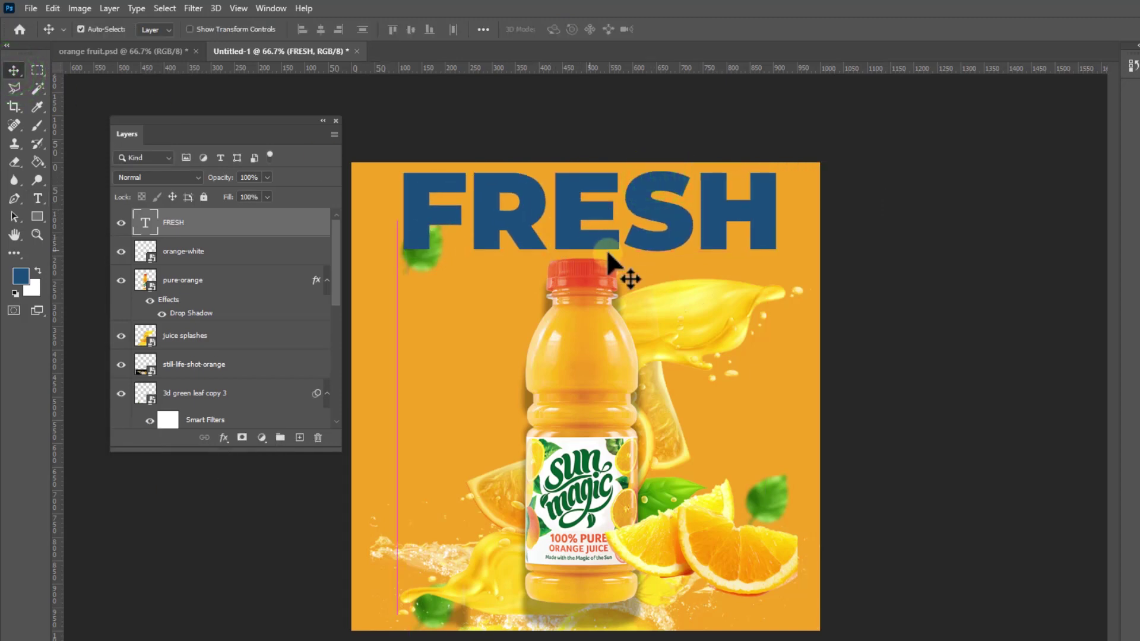
Step: Resize FRESH to 24 pt and centre it at the top above the bottle
double_click(590, 225)
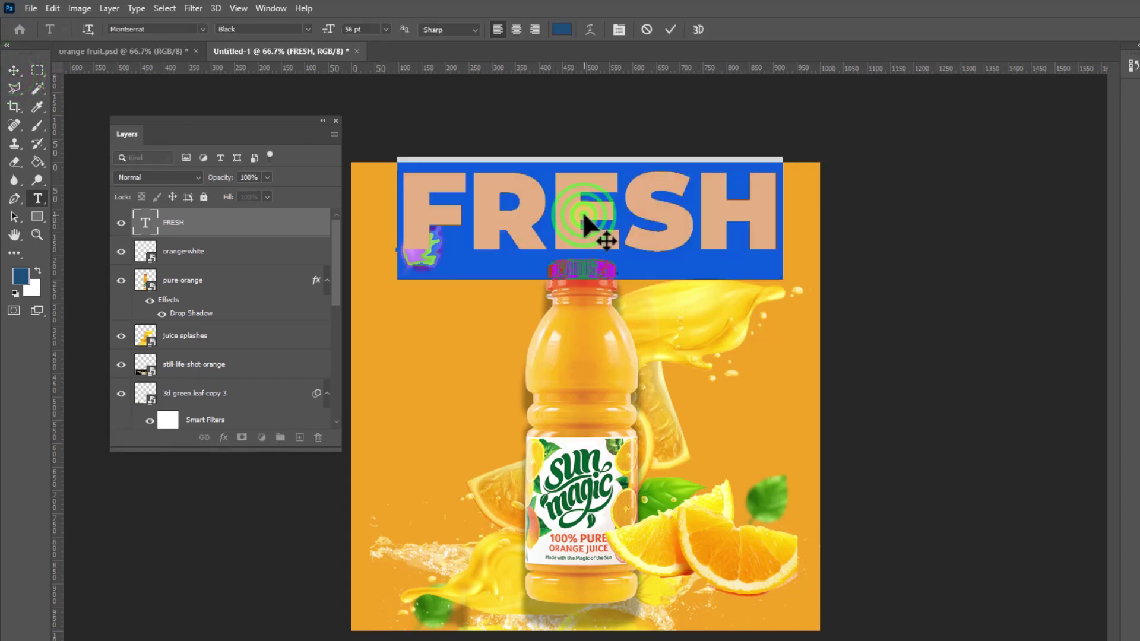
left_click(385, 29)
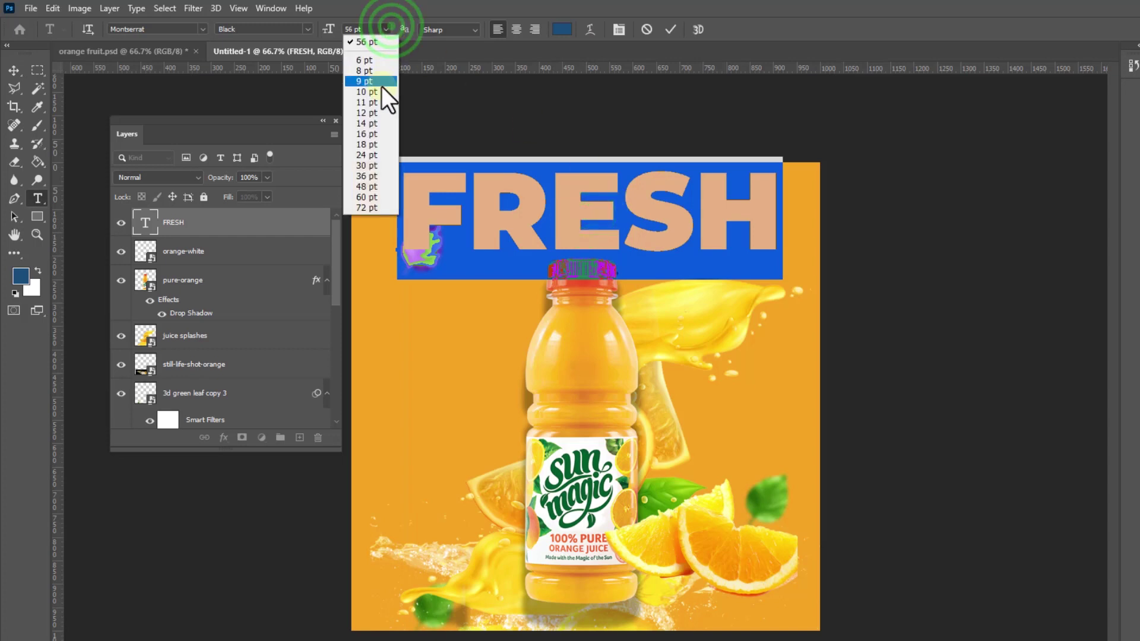
left_click(376, 153)
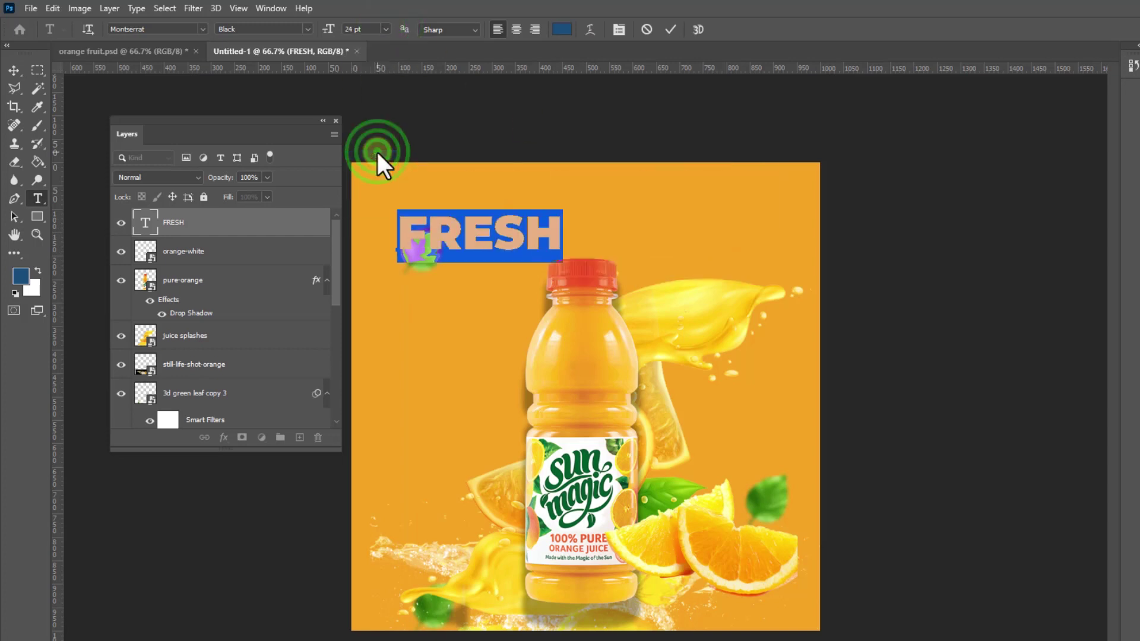
left_click(671, 29)
key("v")
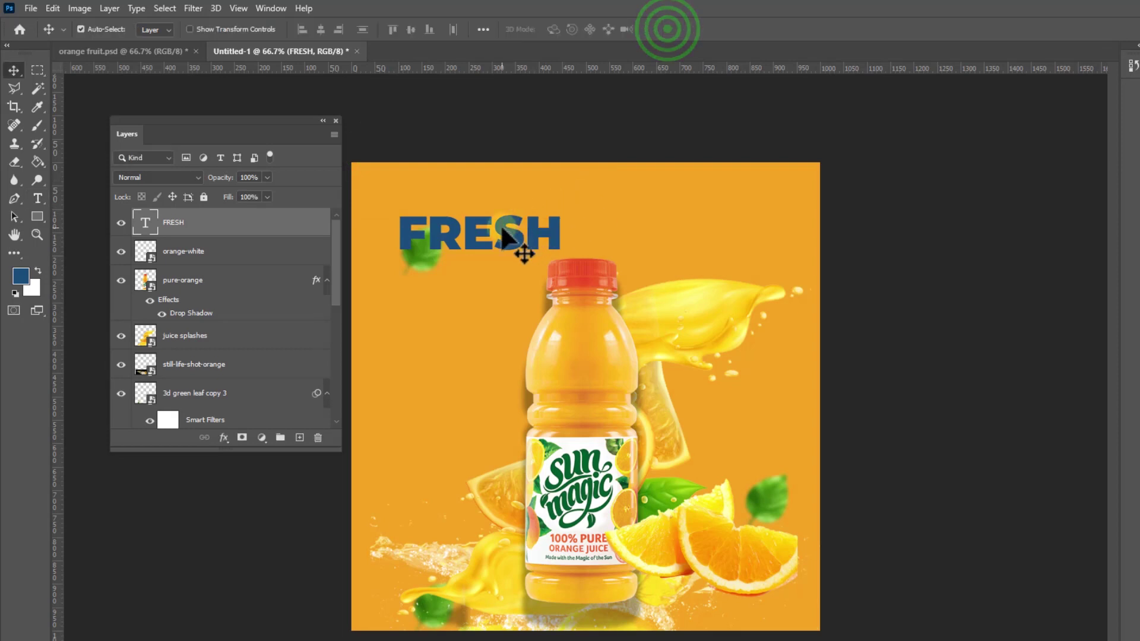
left_click_drag(502, 228, 596, 195)
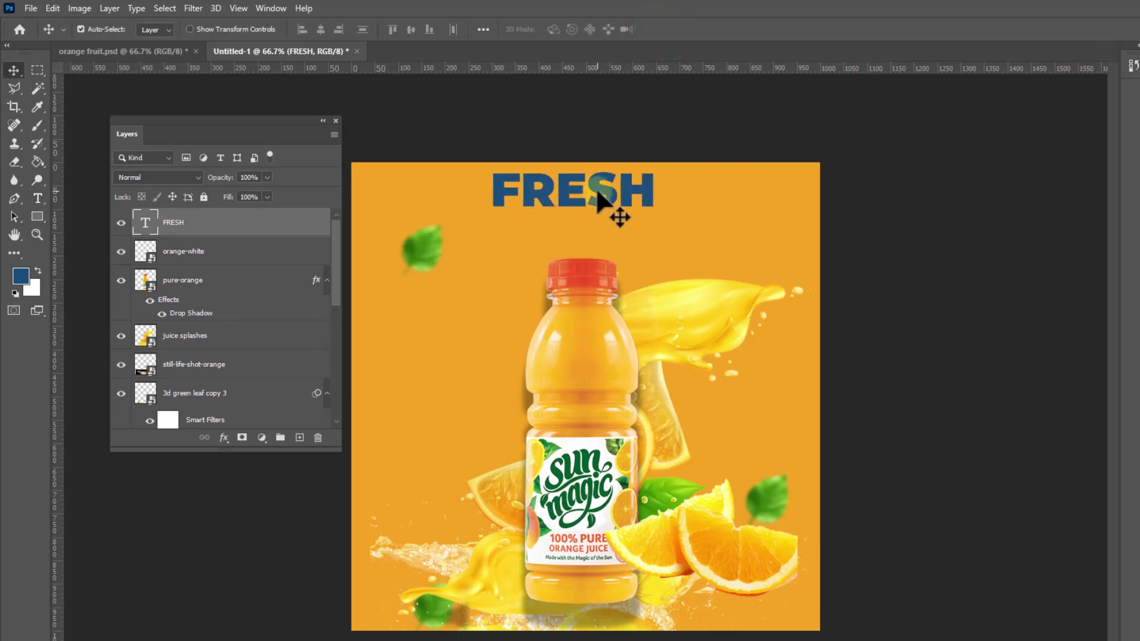
double_click(596, 187)
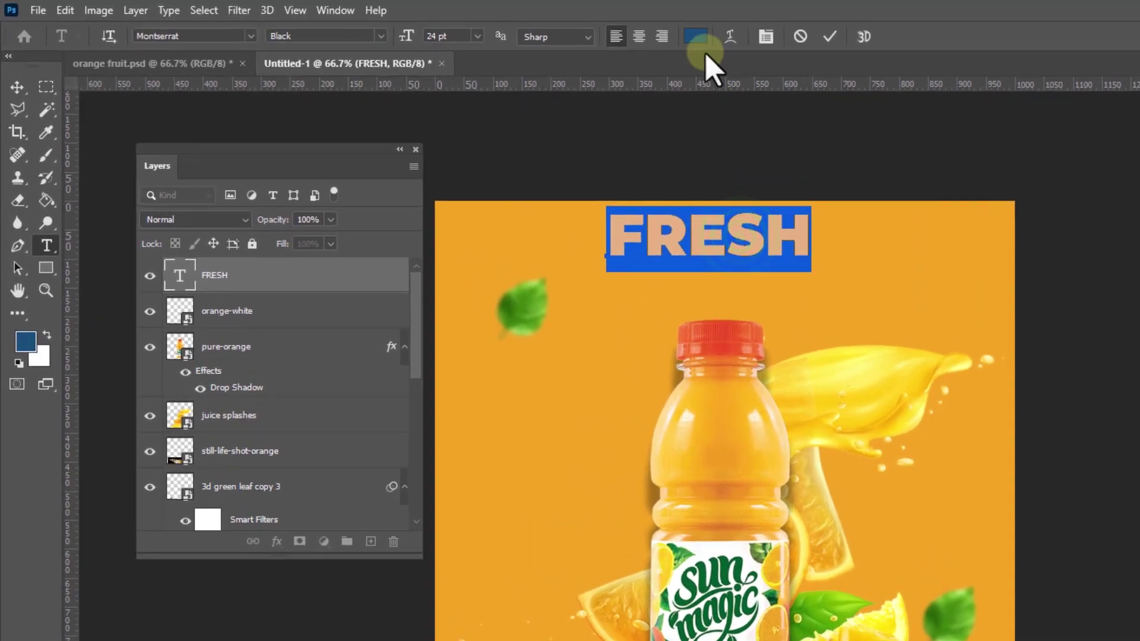
Step: Colour the FRESH text red (#e94725), sampled from the bottle cap
left_click(620, 32)
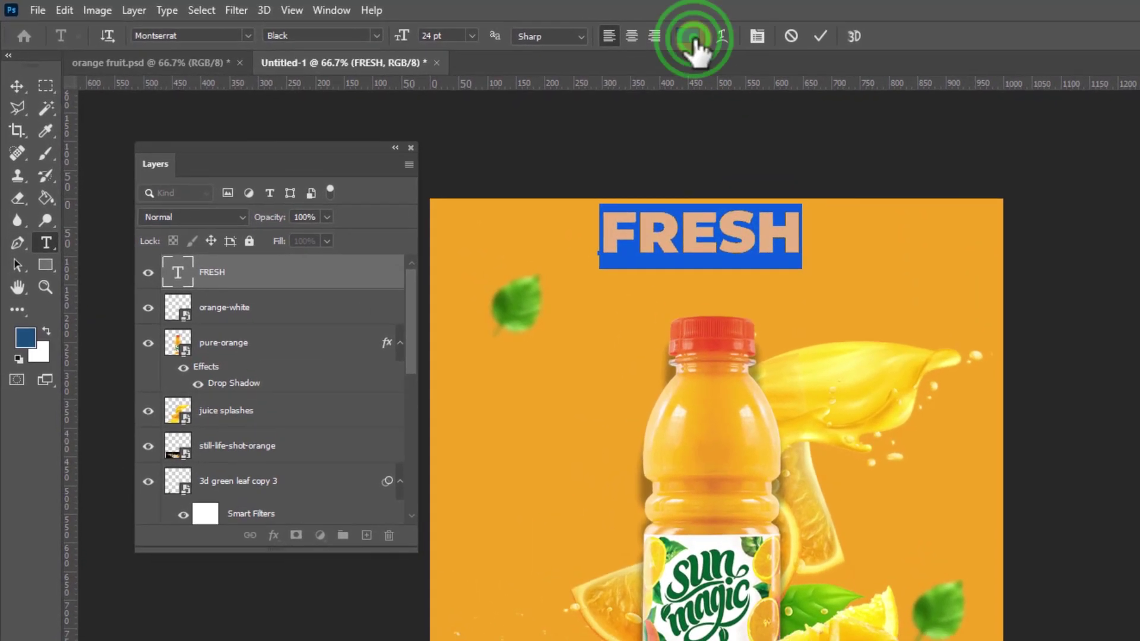
left_click(791, 269)
type("ffffff")
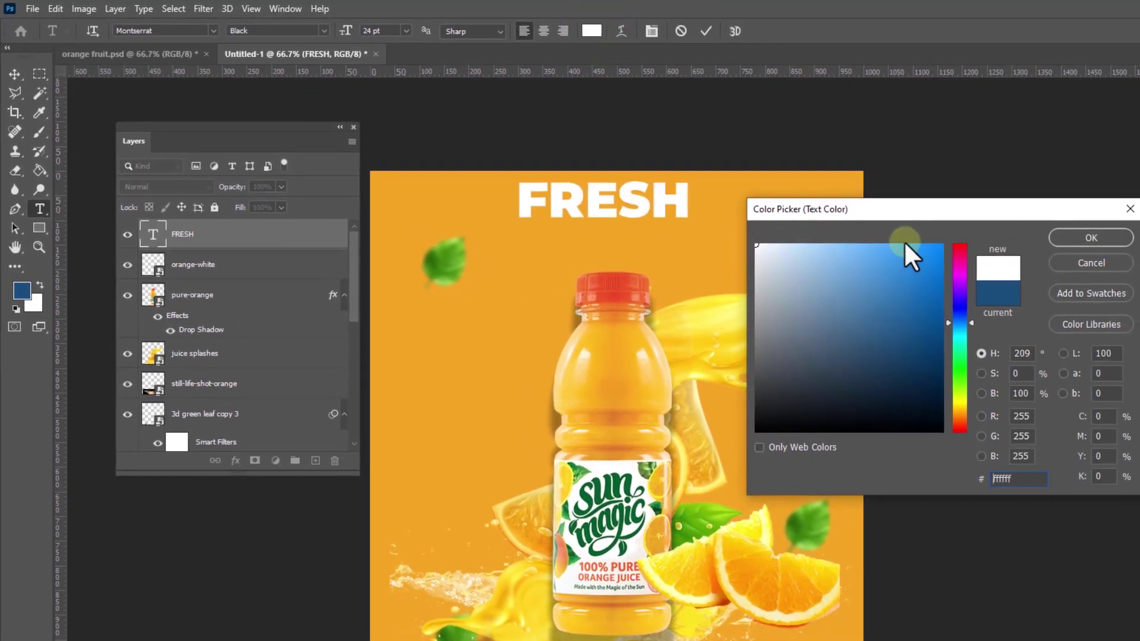
left_click(620, 362)
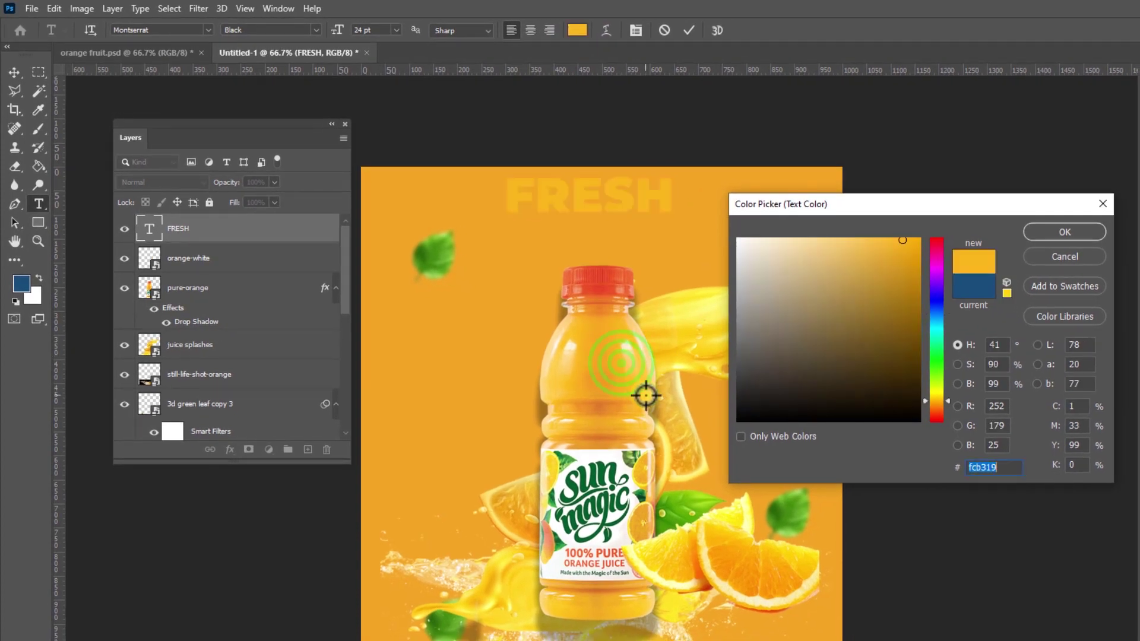
left_click(607, 371)
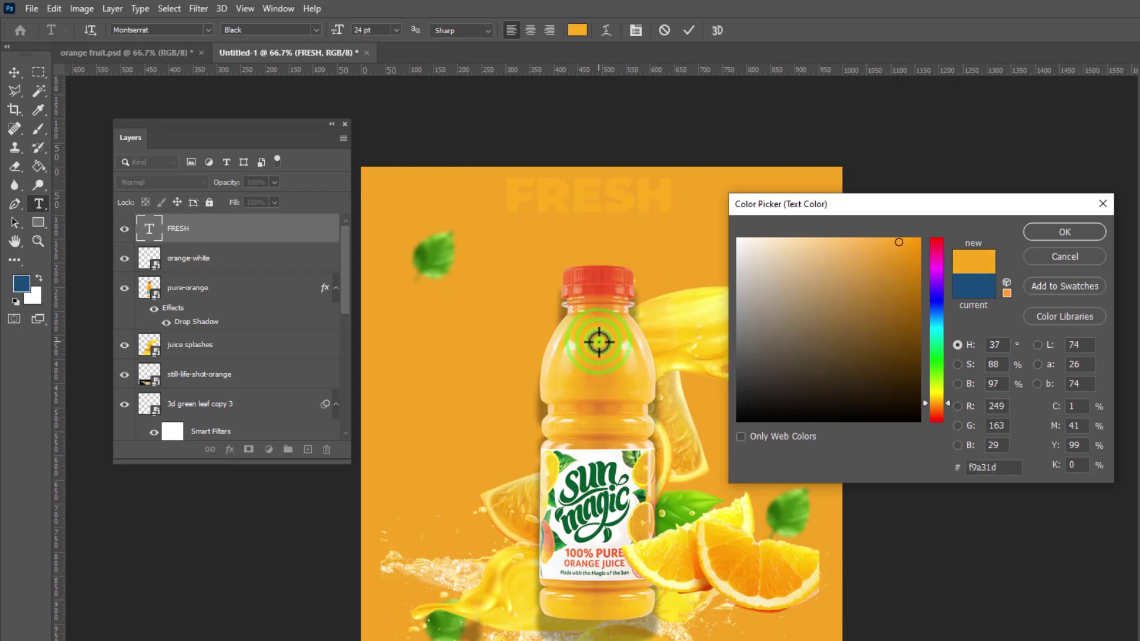
left_click(602, 278)
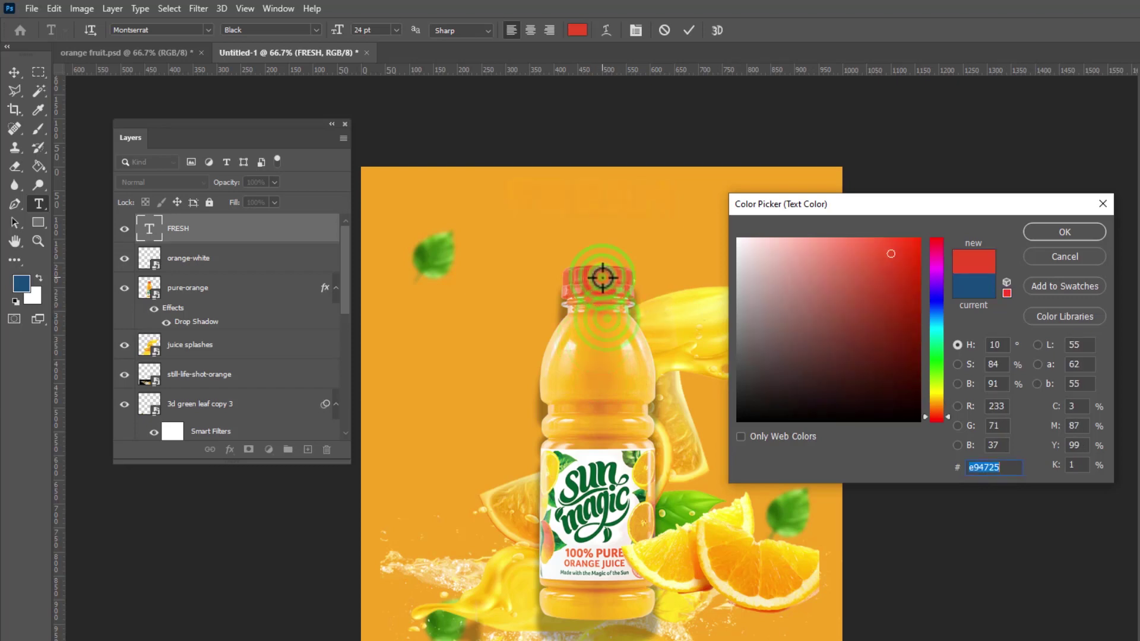
left_click(1042, 233)
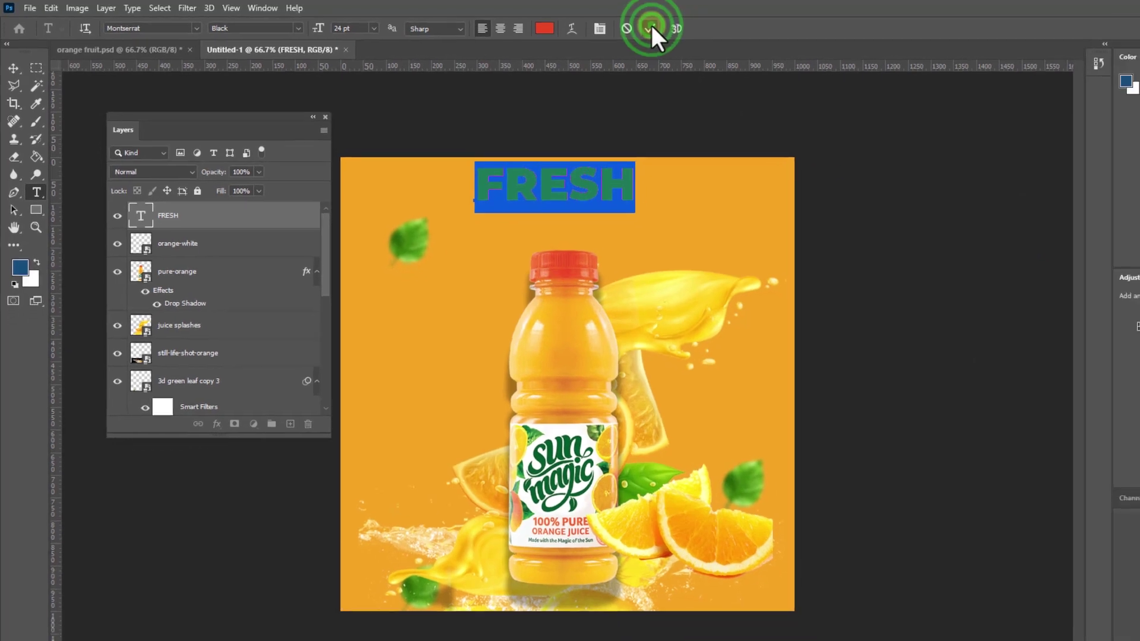
left_click(650, 28)
key("v")
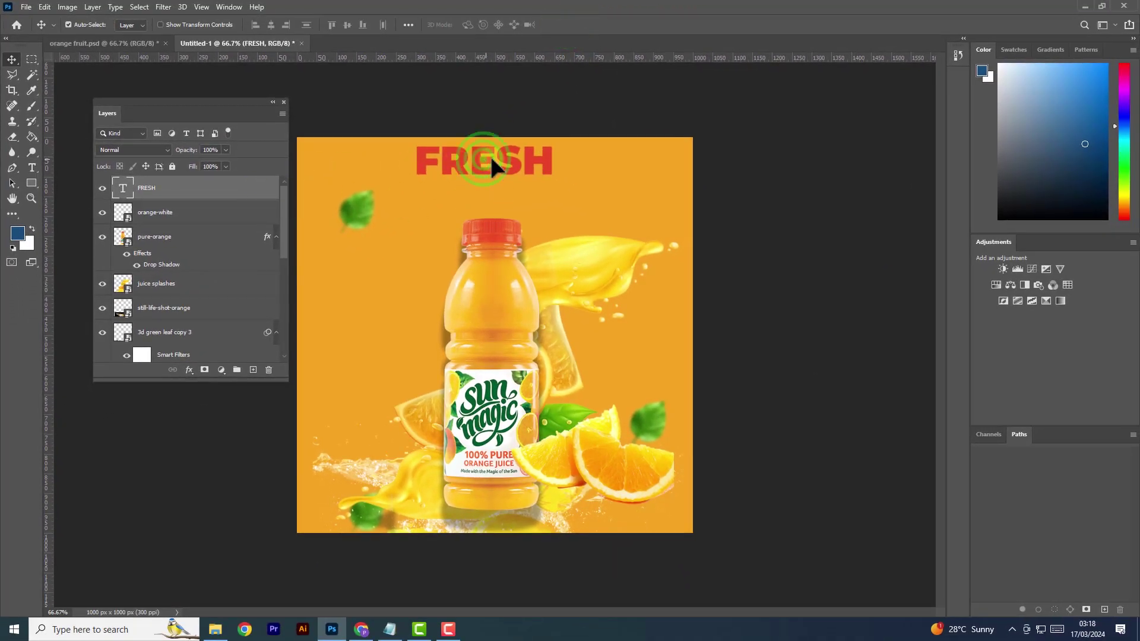
Step: Centre FRESH slightly and copy the ORANGE JUICE line from the Notepad notes
left_click_drag(490, 160, 500, 160)
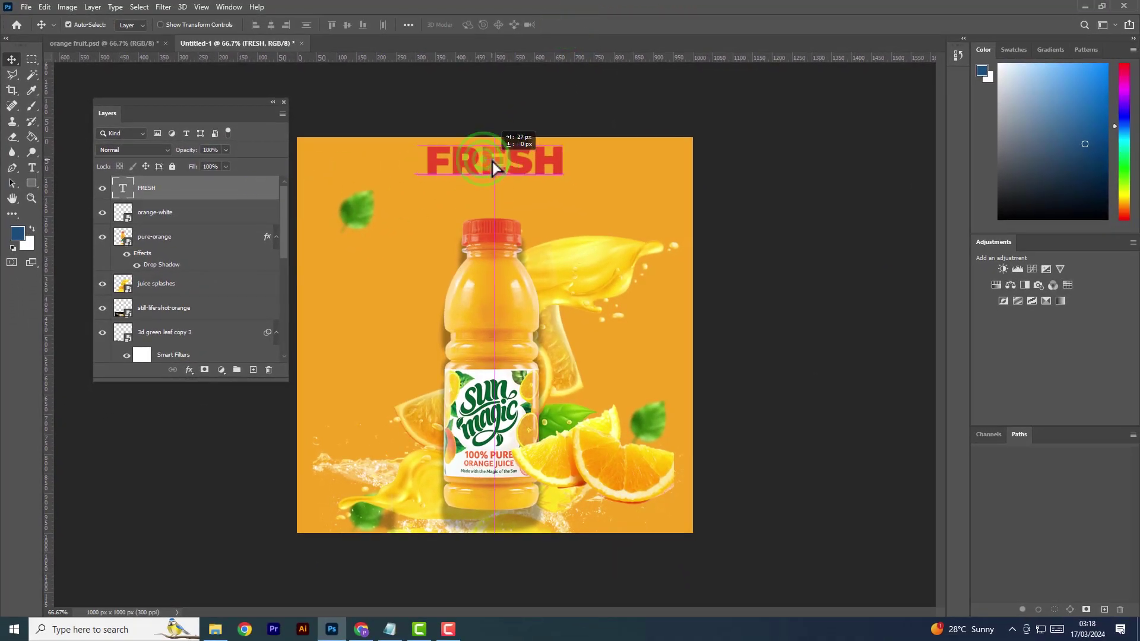
left_click(391, 629)
left_click_drag(734, 247, 698, 249)
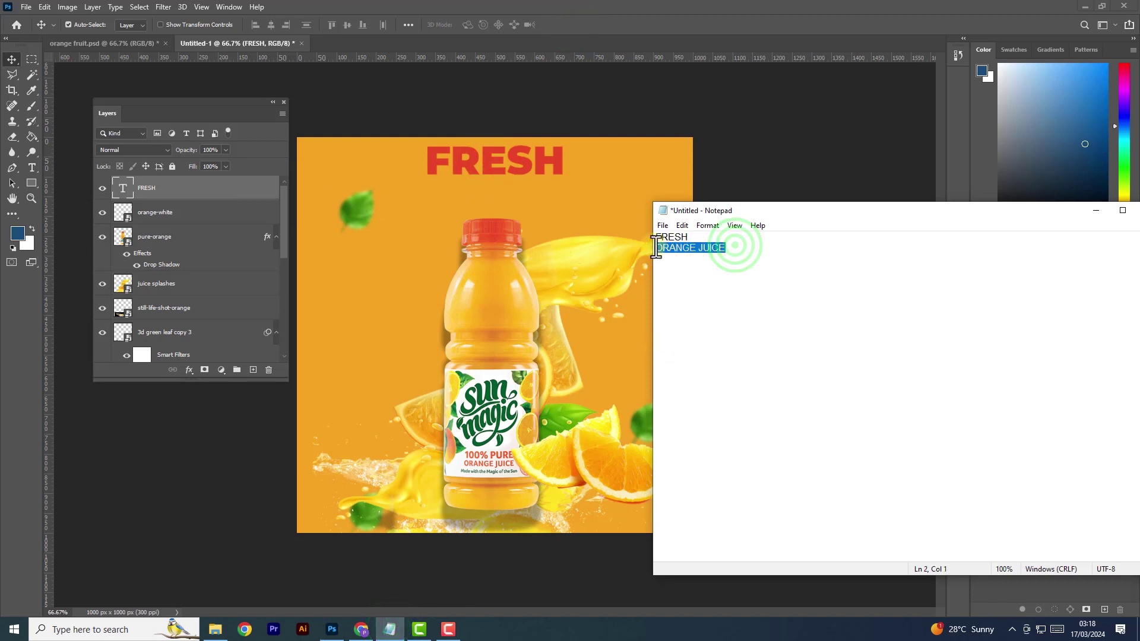
key("ctrl+c")
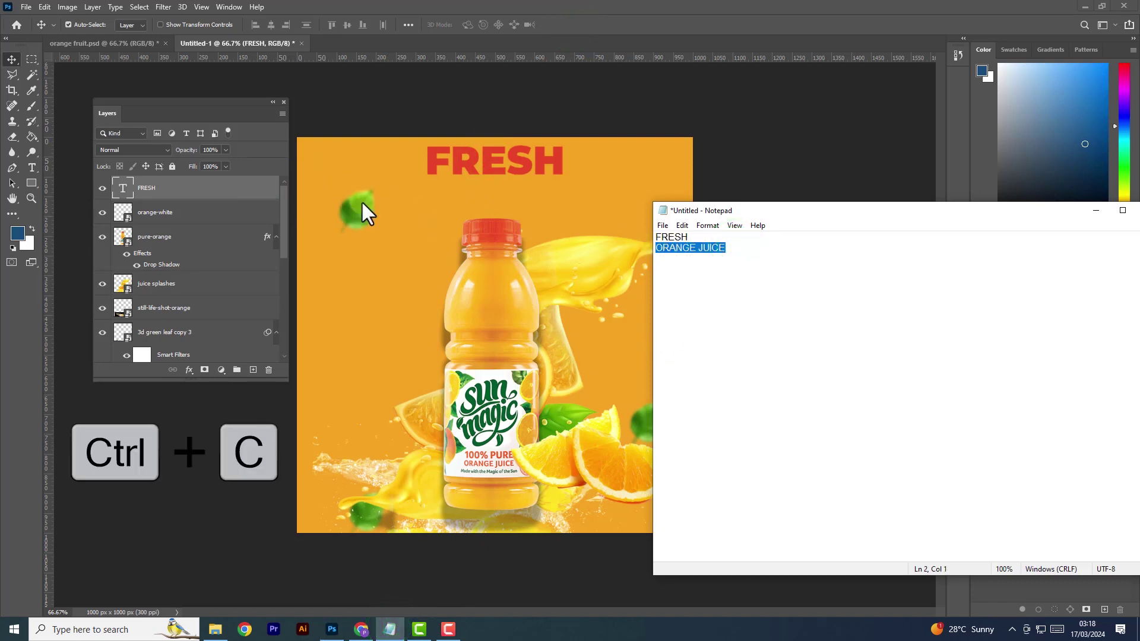
left_click(430, 193)
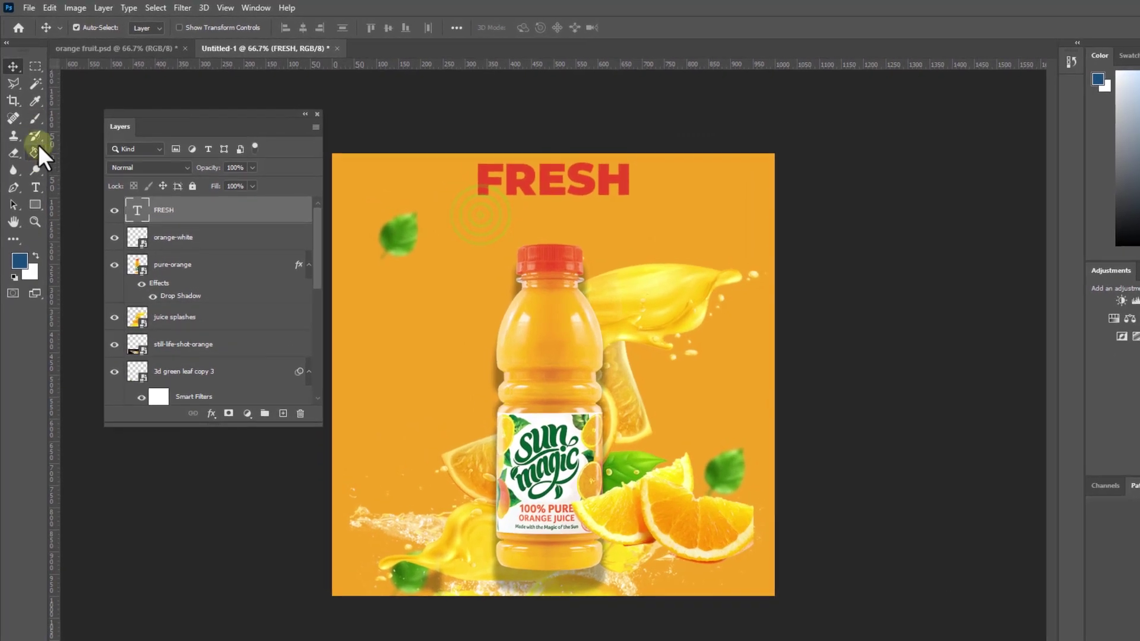
Step: Paste ORANGE JUICE as a new text layer below FRESH
left_click(40, 181)
left_click(482, 229)
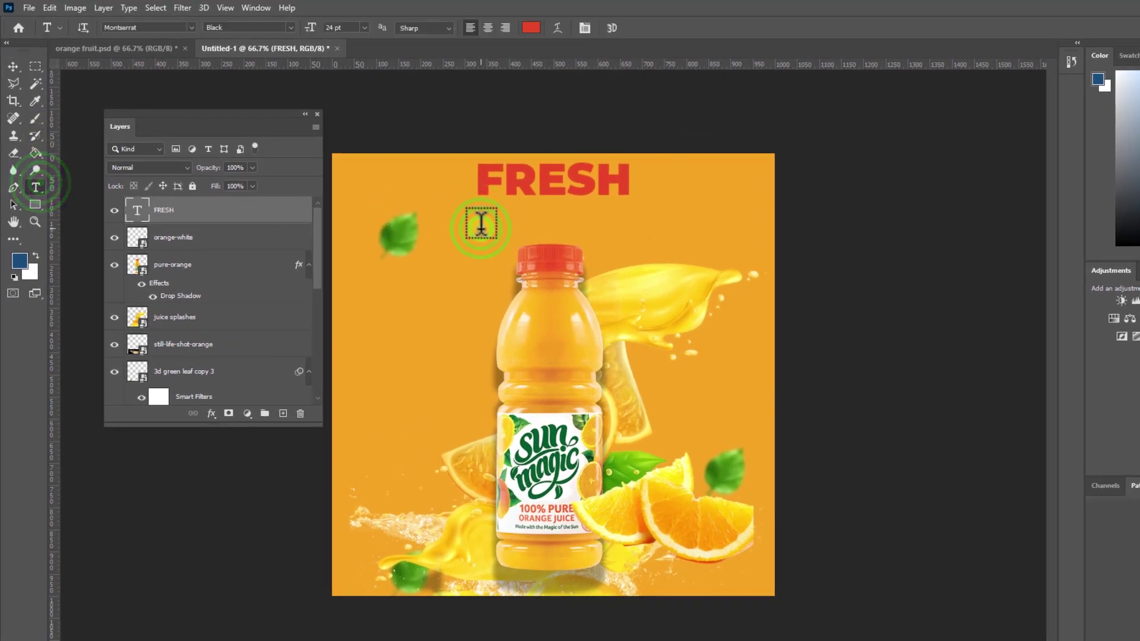
key("ctrl+v")
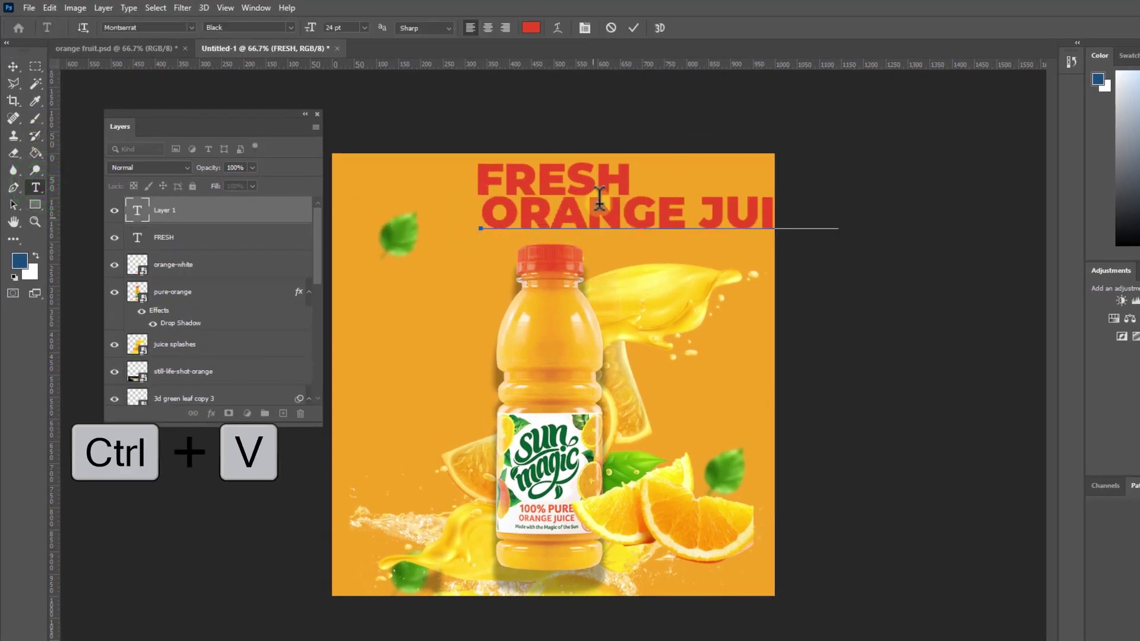
left_click(632, 26)
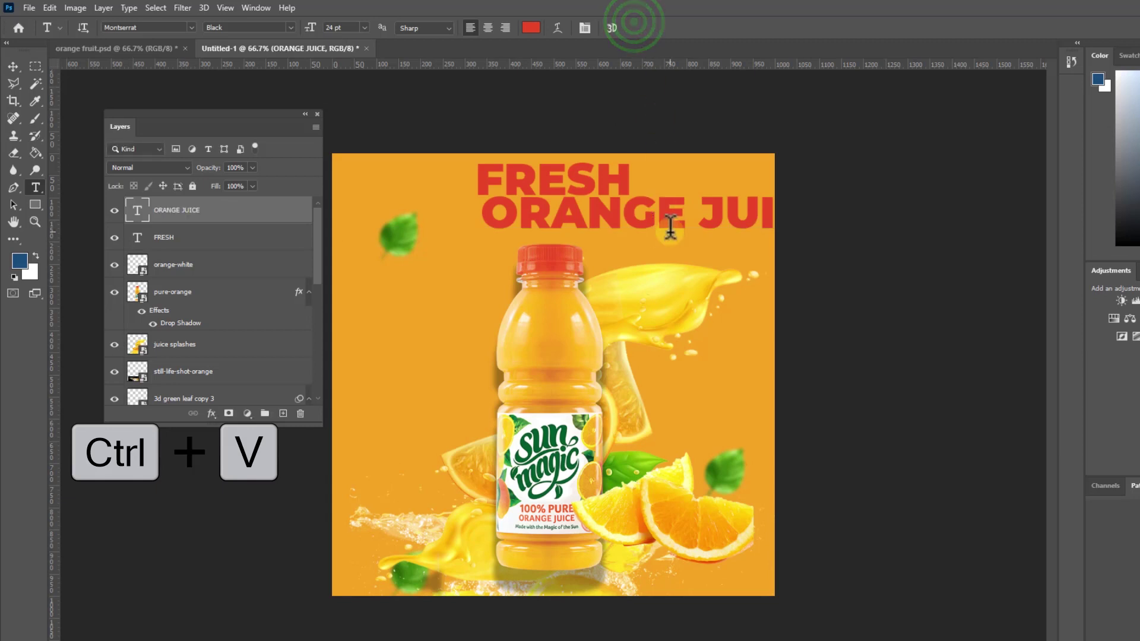
left_click(13, 66)
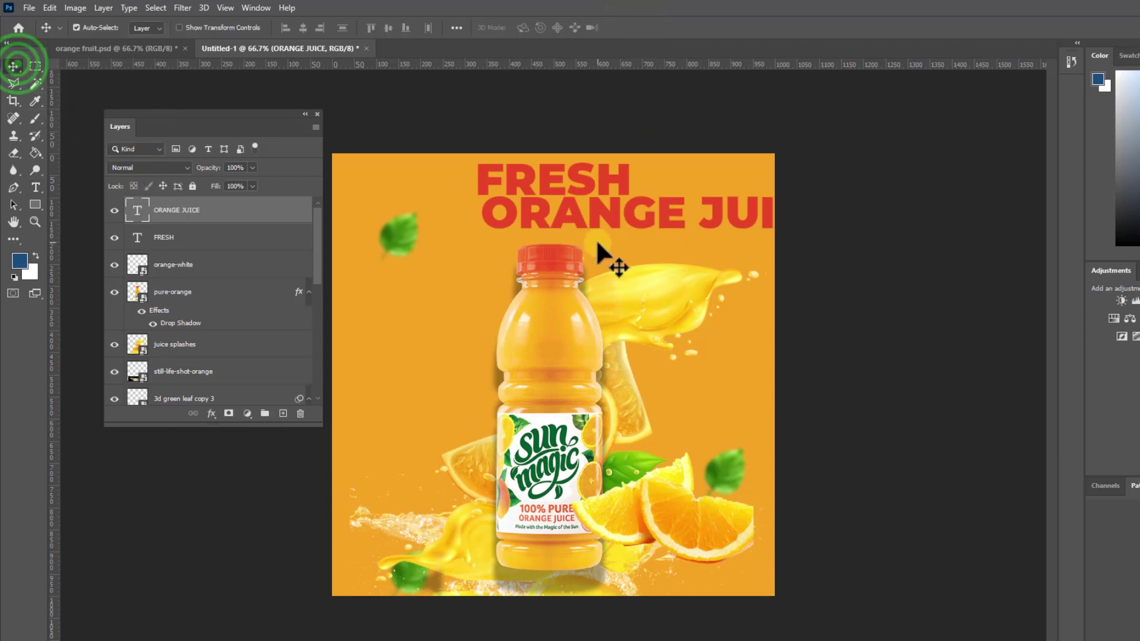
left_click_drag(654, 225, 576, 221)
Step: Resize ORANGE JUICE to 14 pt and centre it just beneath FRESH
double_click(585, 222)
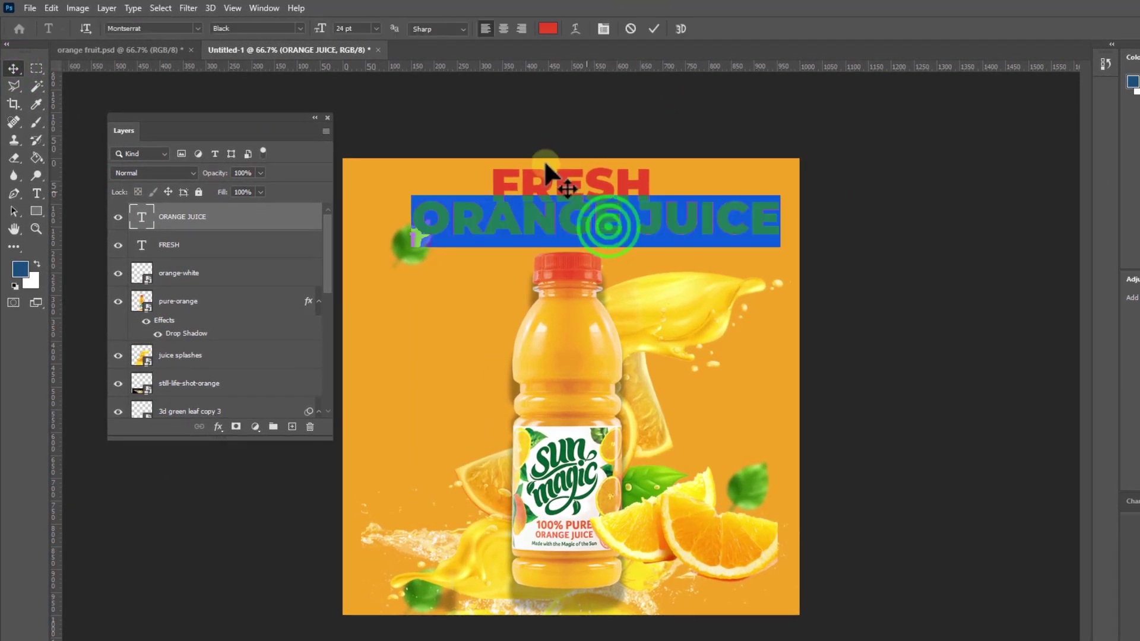
left_click(377, 28)
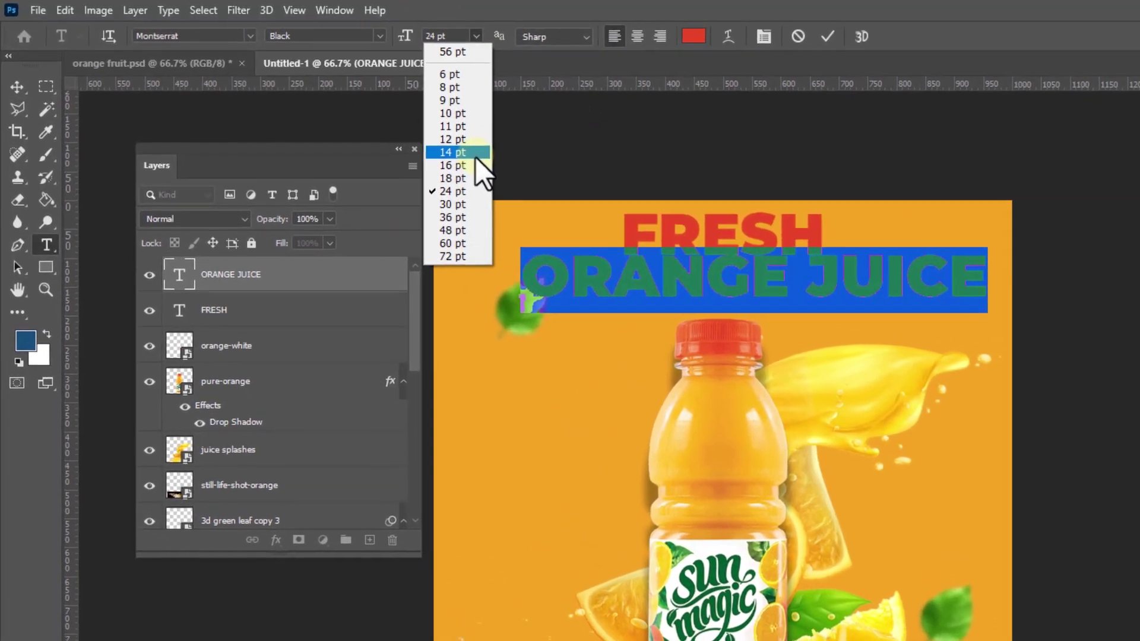
left_click(376, 121)
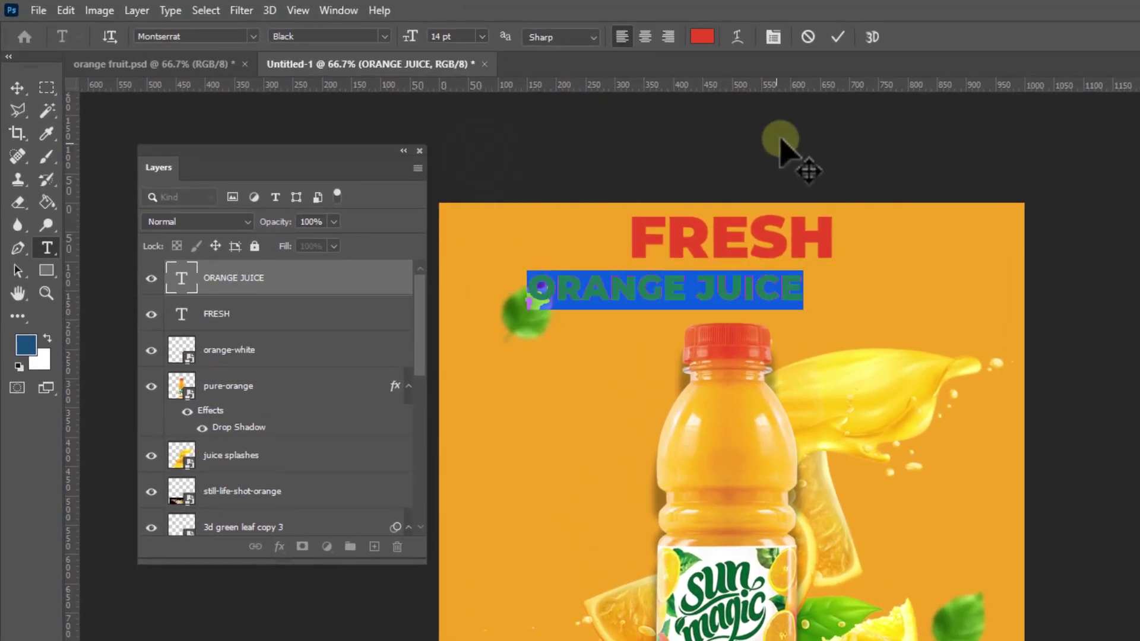
left_click(838, 37)
key("v")
left_click_drag(738, 286, 803, 273)
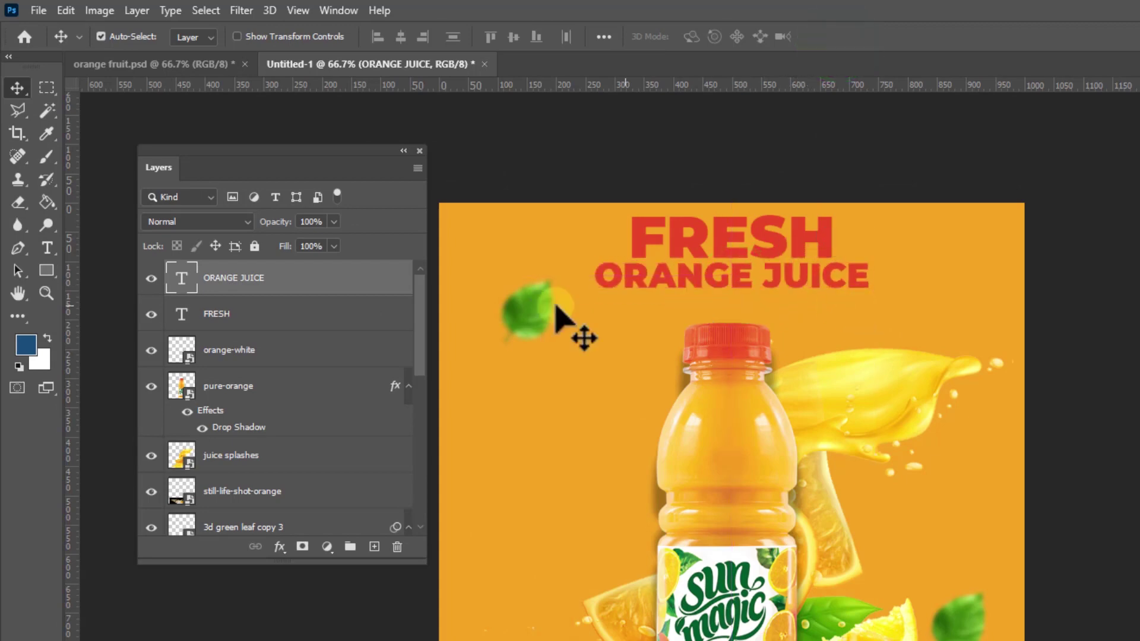
left_click(724, 249)
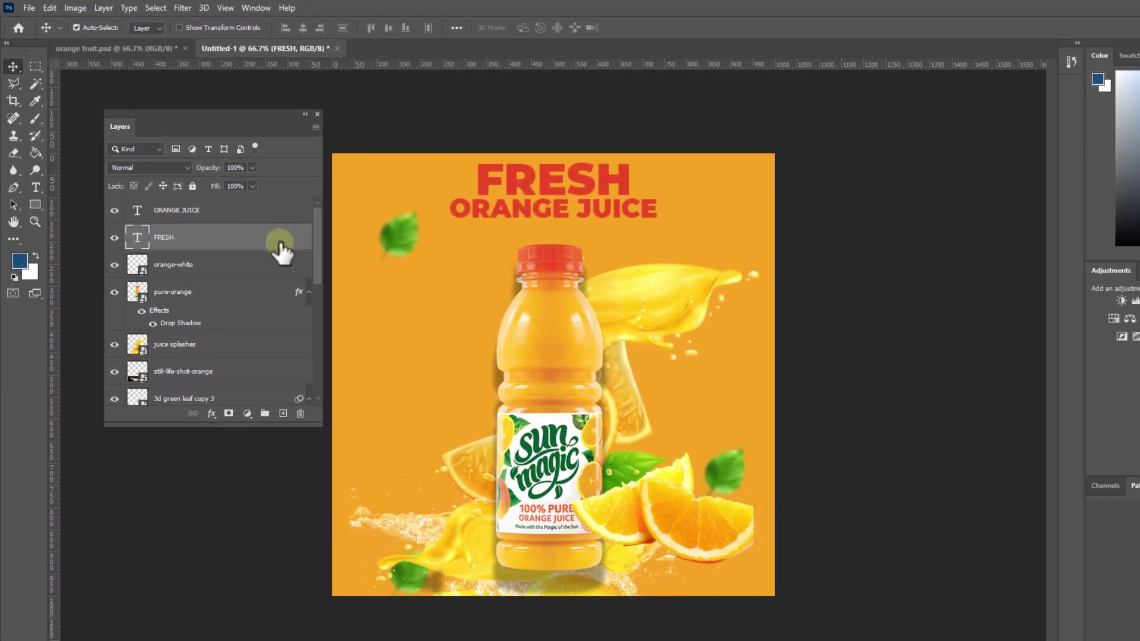
Step: Add a 3 px white outside stroke to the FRESH layer
right_click(282, 248)
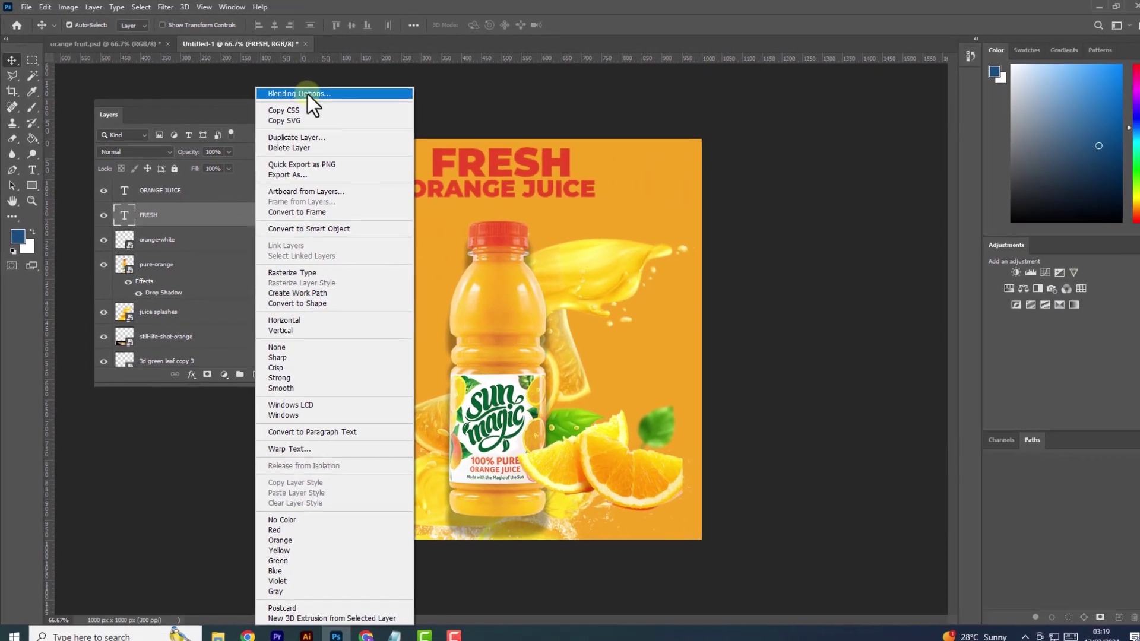
left_click(304, 92)
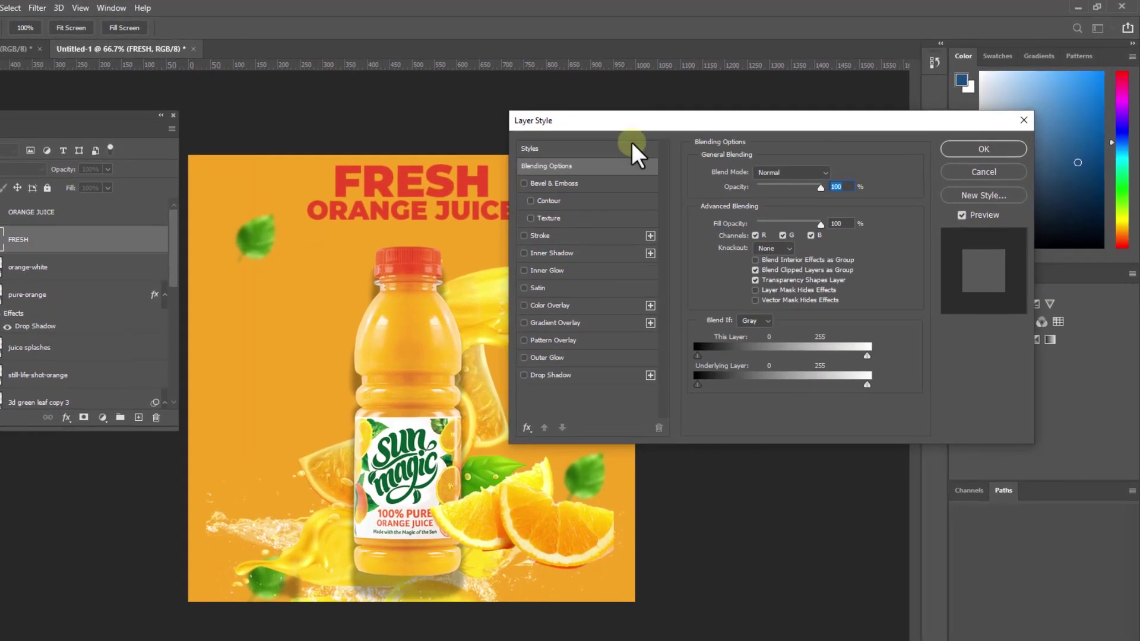
left_click_drag(687, 101, 718, 134)
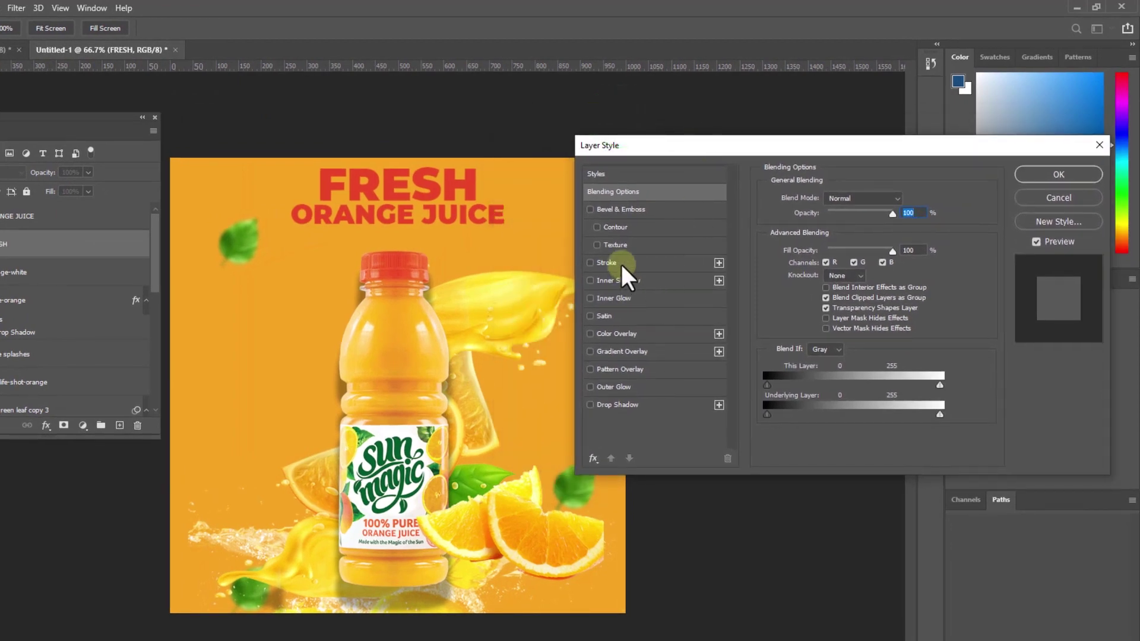
left_click(612, 265)
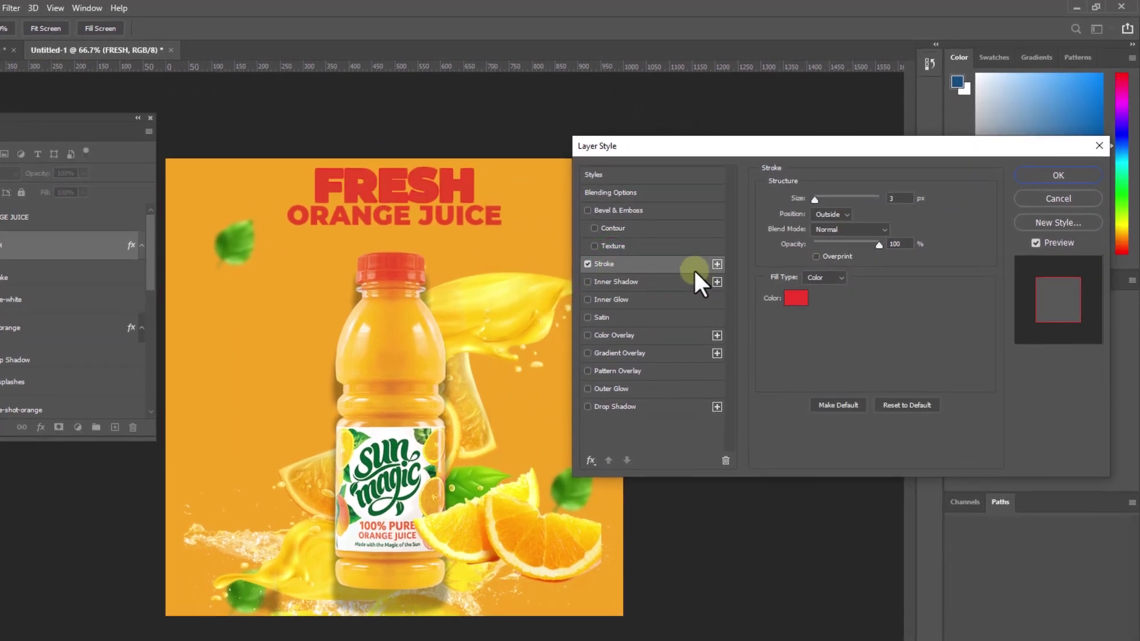
left_click(795, 297)
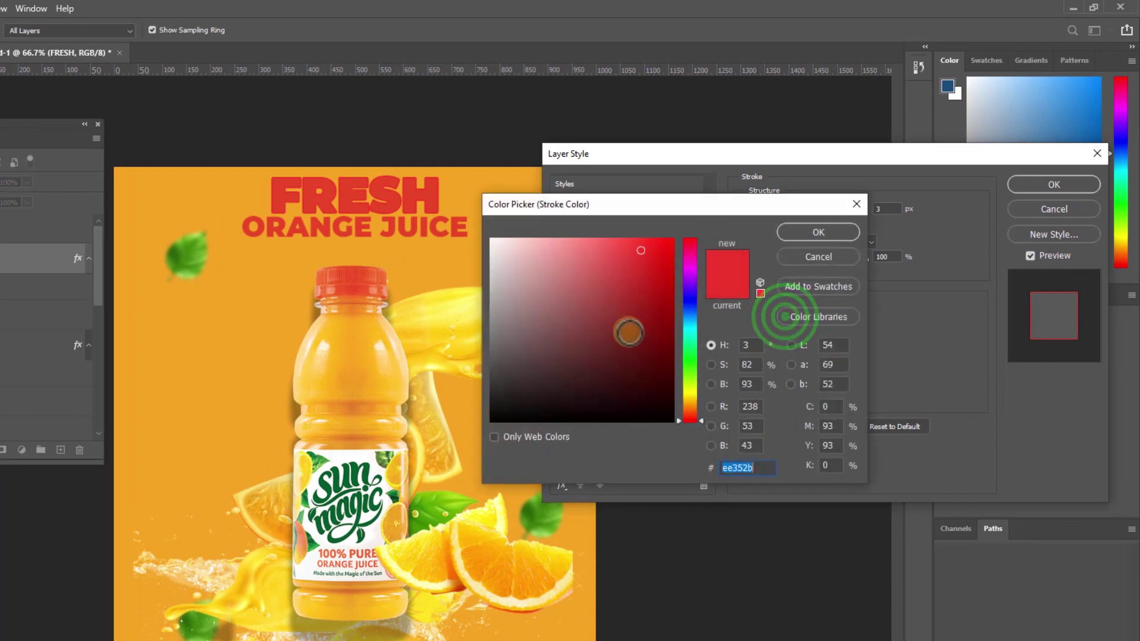
left_click_drag(628, 332, 484, 232)
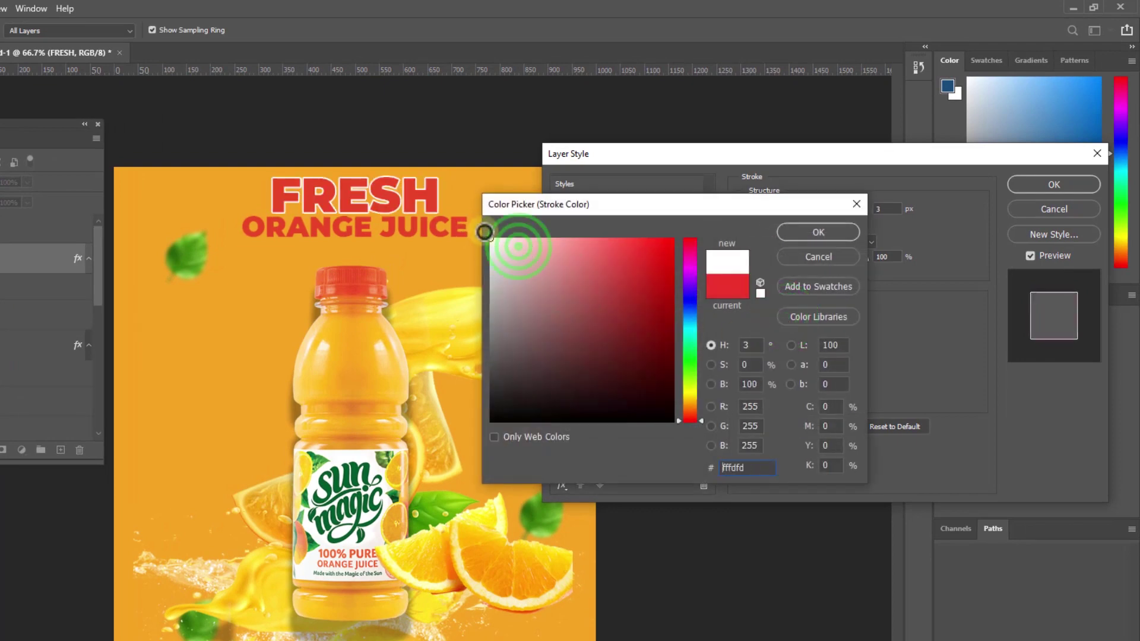
left_click(816, 233)
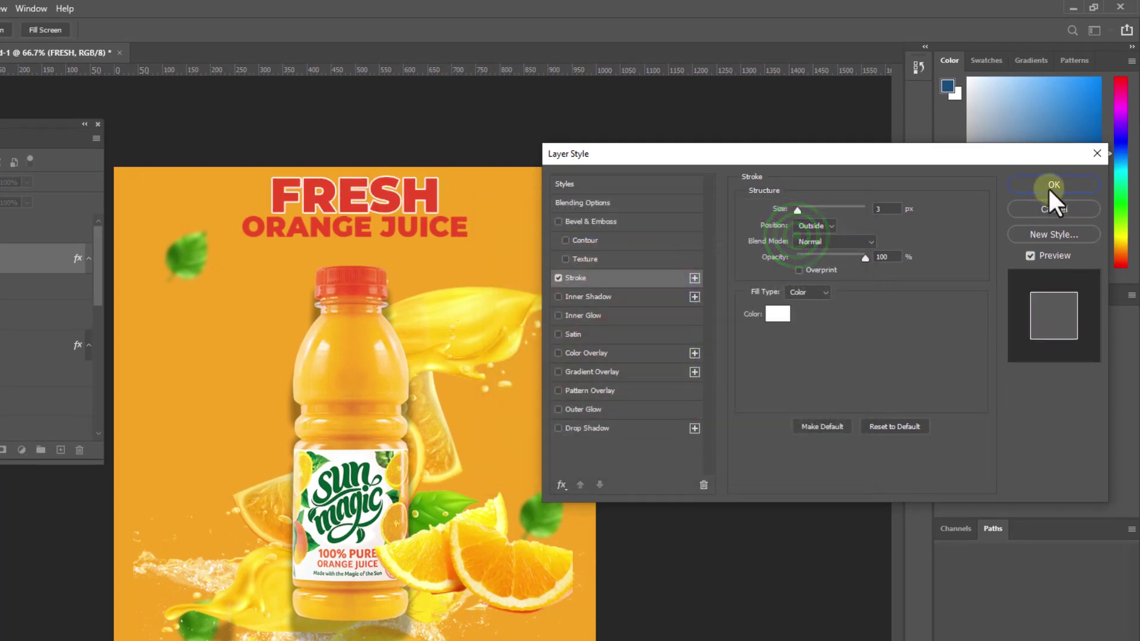
left_click_drag(941, 156, 860, 173)
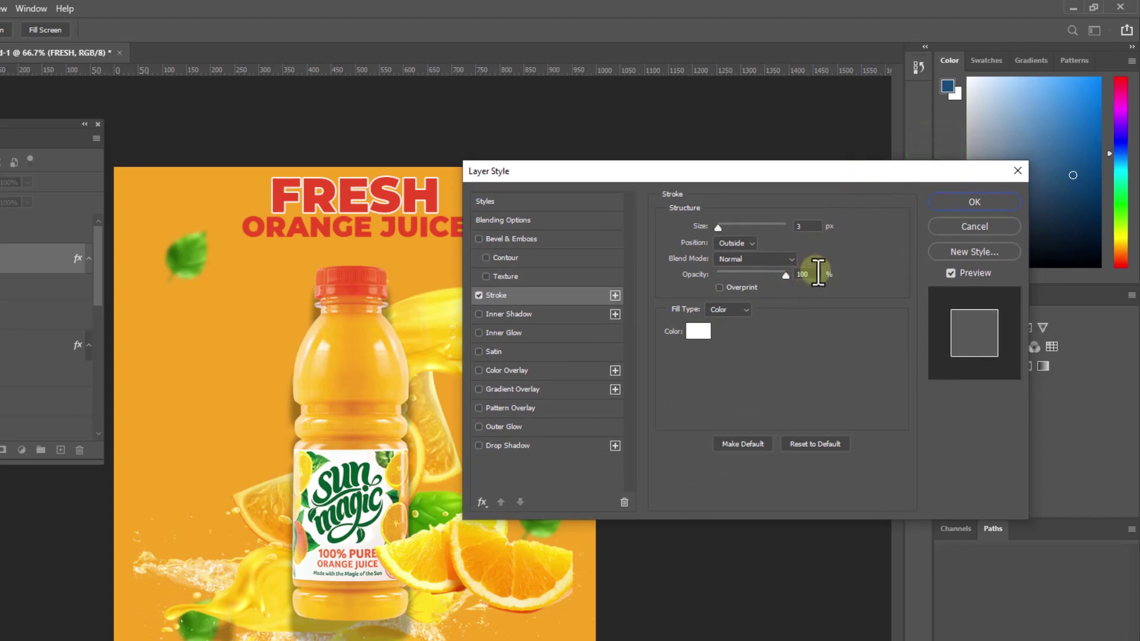
left_click(958, 206)
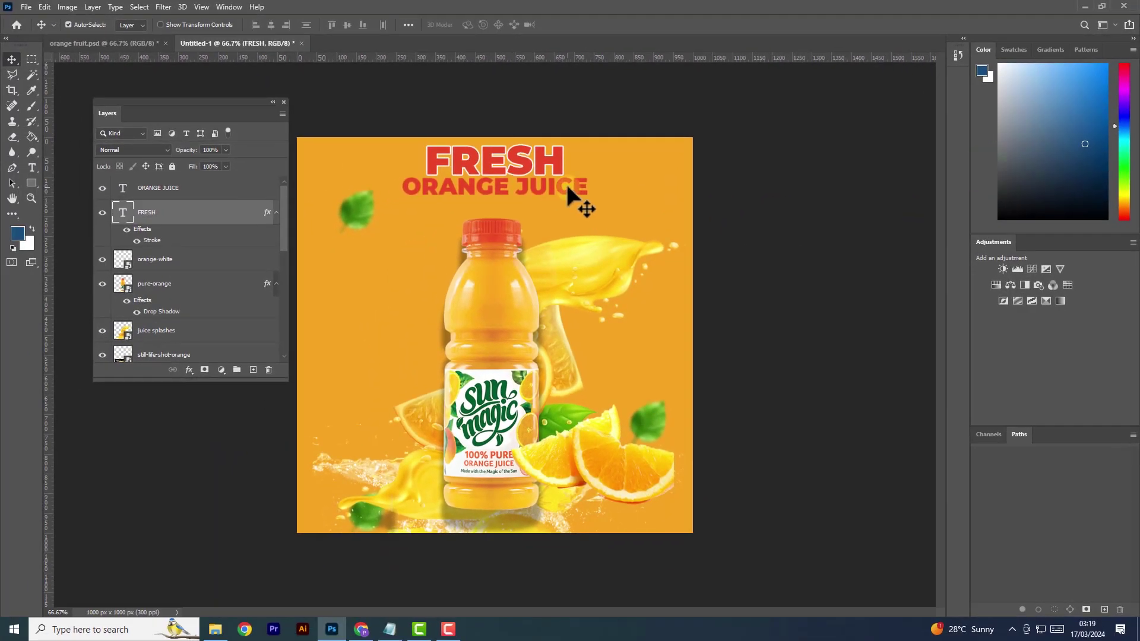
Step: Recolour ORANGE JUICE dark green (#2c6c43) and nudge it right under FRESH
left_click(570, 184)
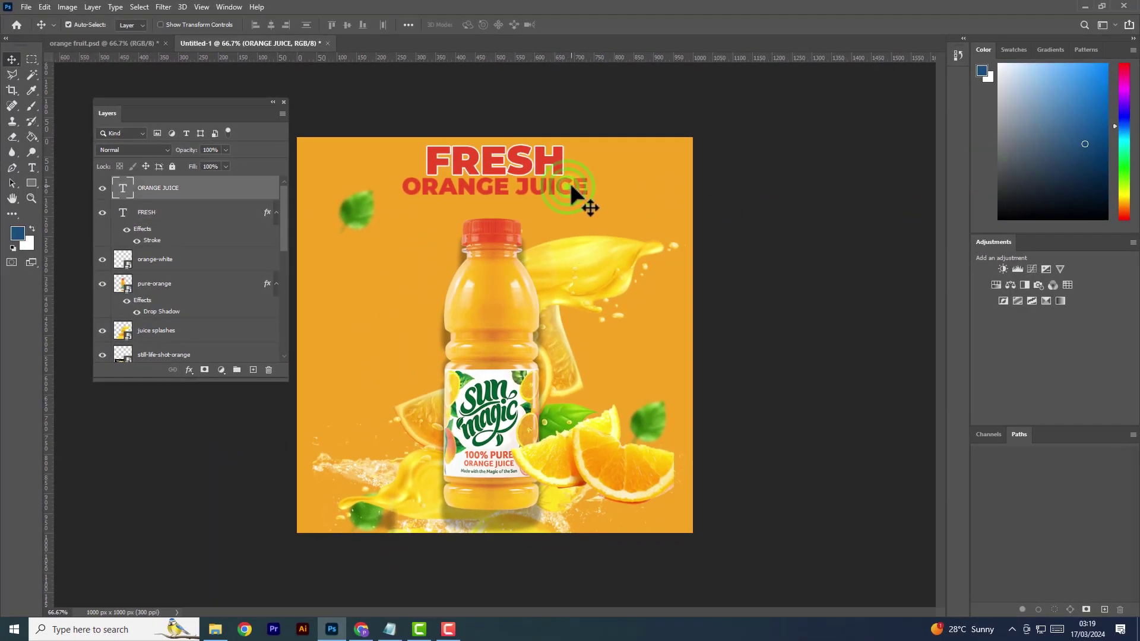
double_click(518, 188)
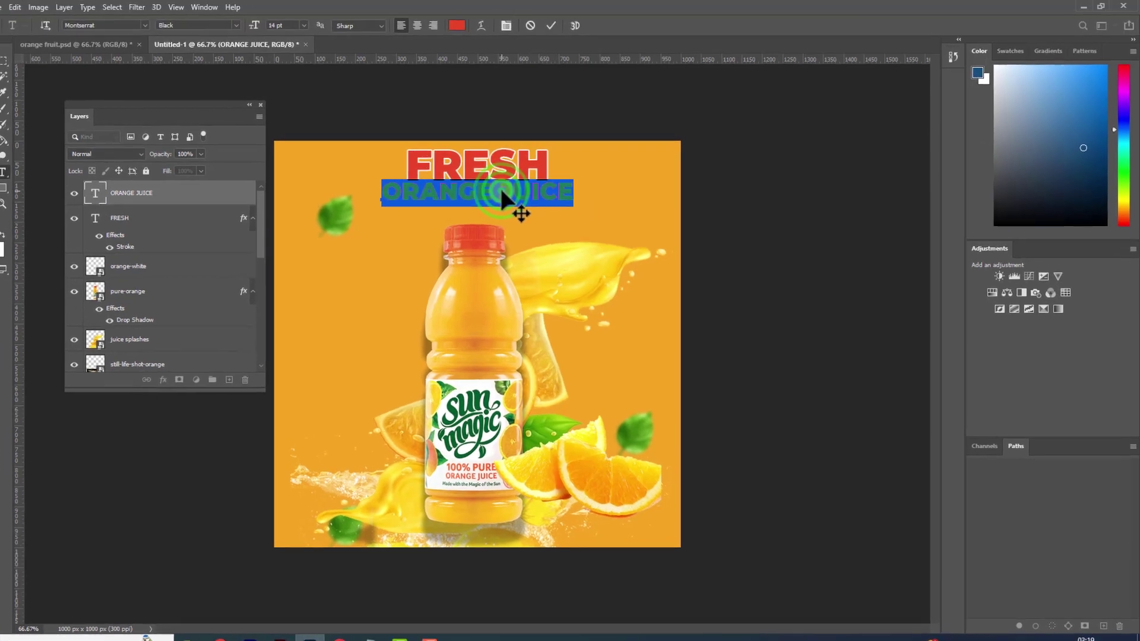
left_click(475, 24)
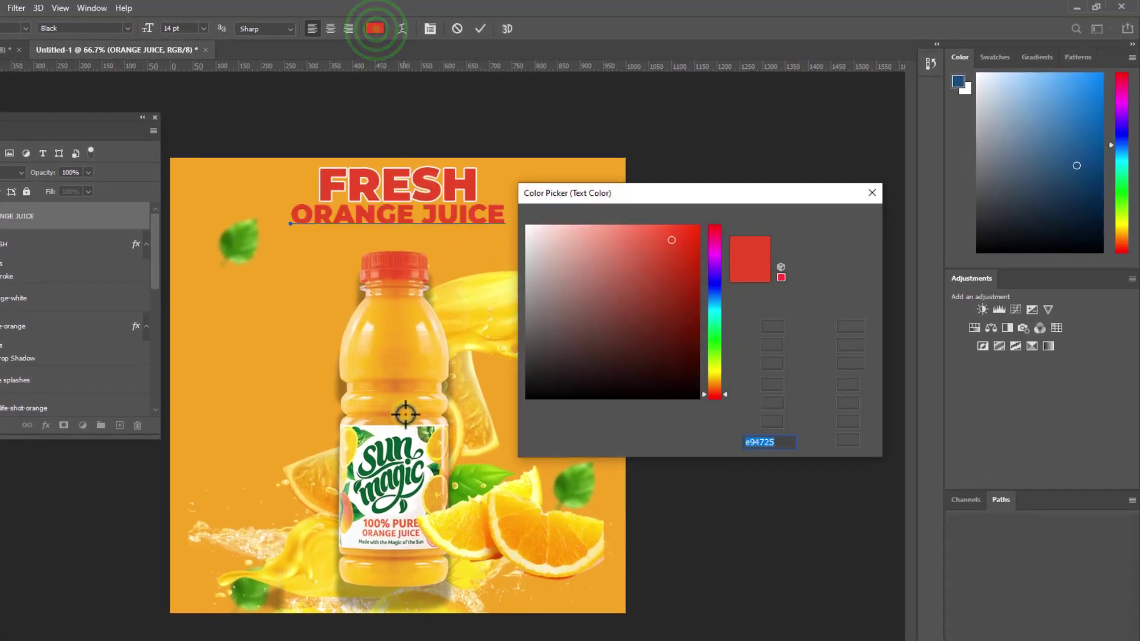
left_click(392, 451)
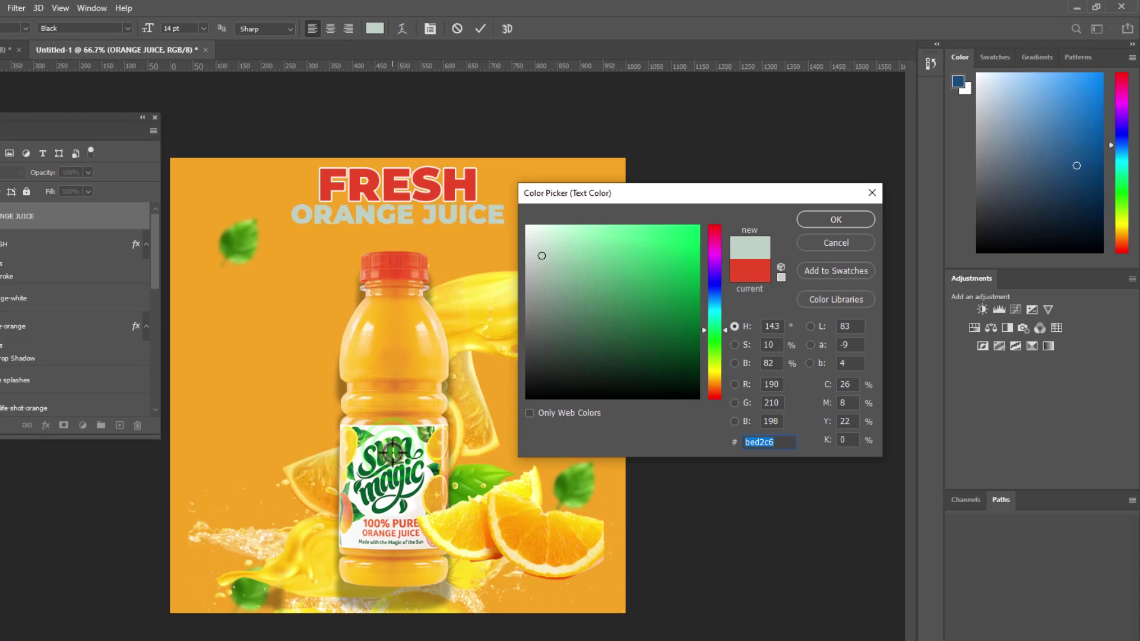
left_click(392, 452)
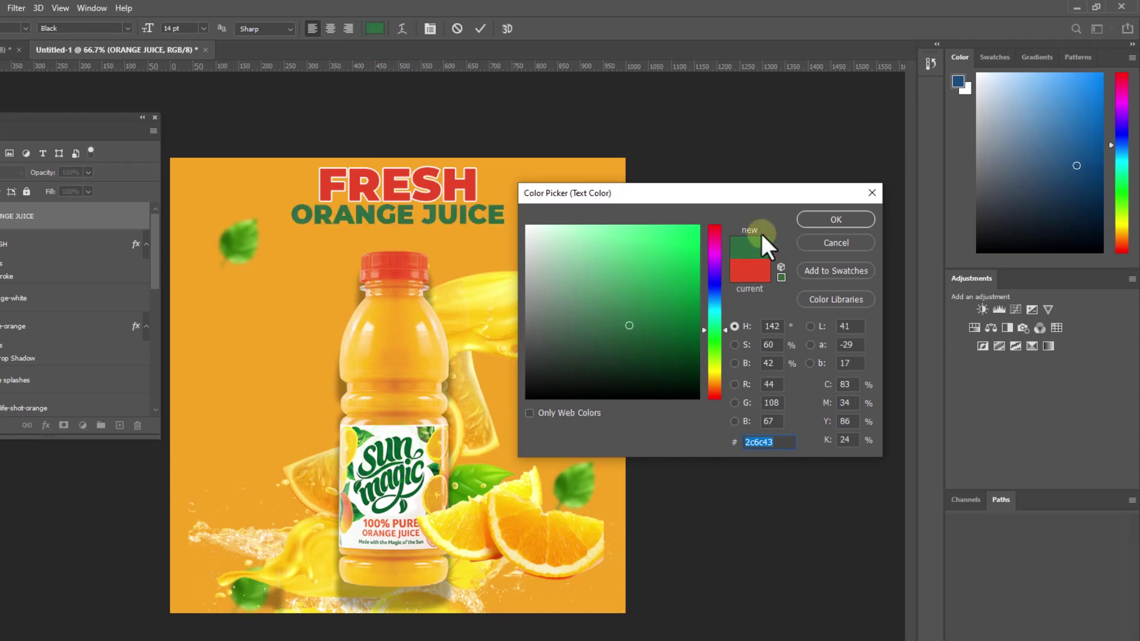
left_click(842, 223)
left_click(480, 28)
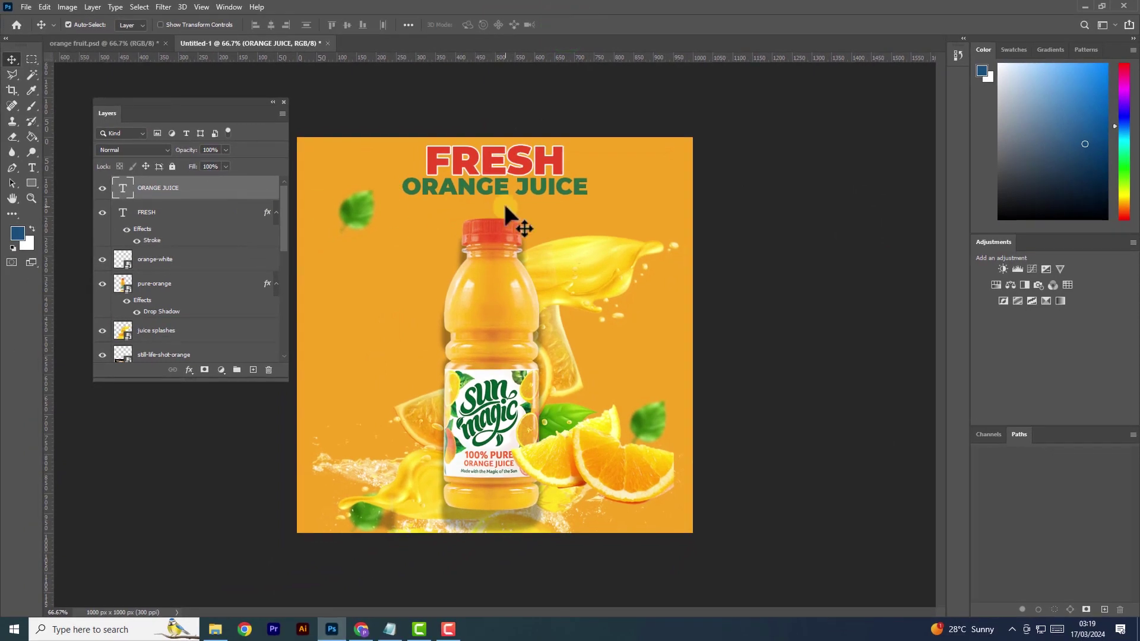
left_click_drag(500, 181, 508, 190)
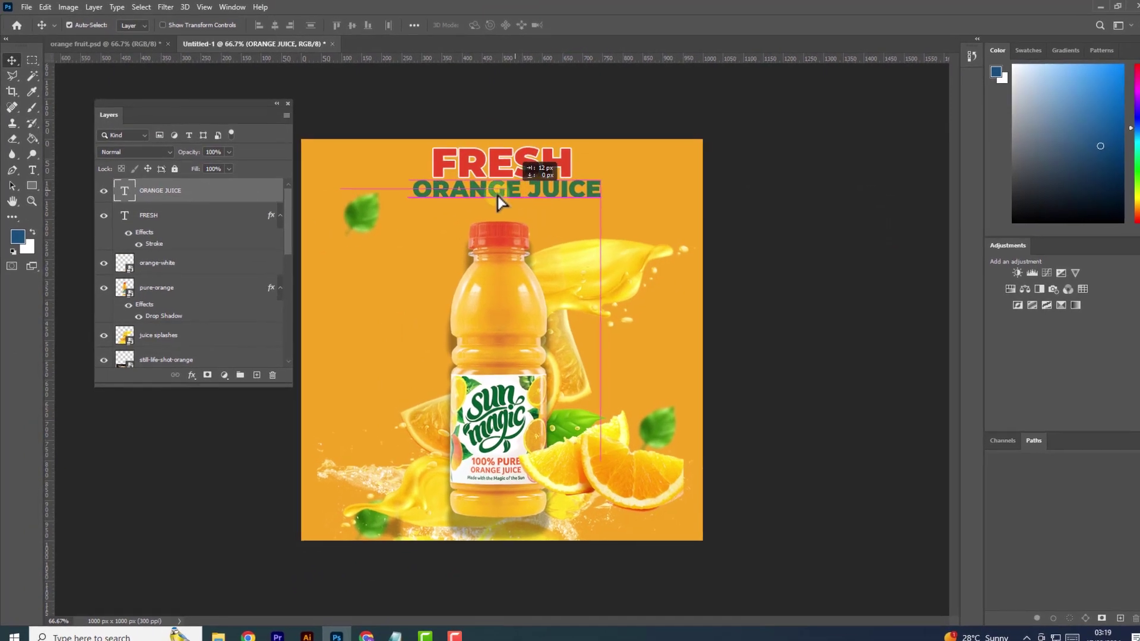
left_click(245, 193)
Step: Give ORANGE JUICE a white stroke and a drop shadow at 17 px distance
right_click(267, 209)
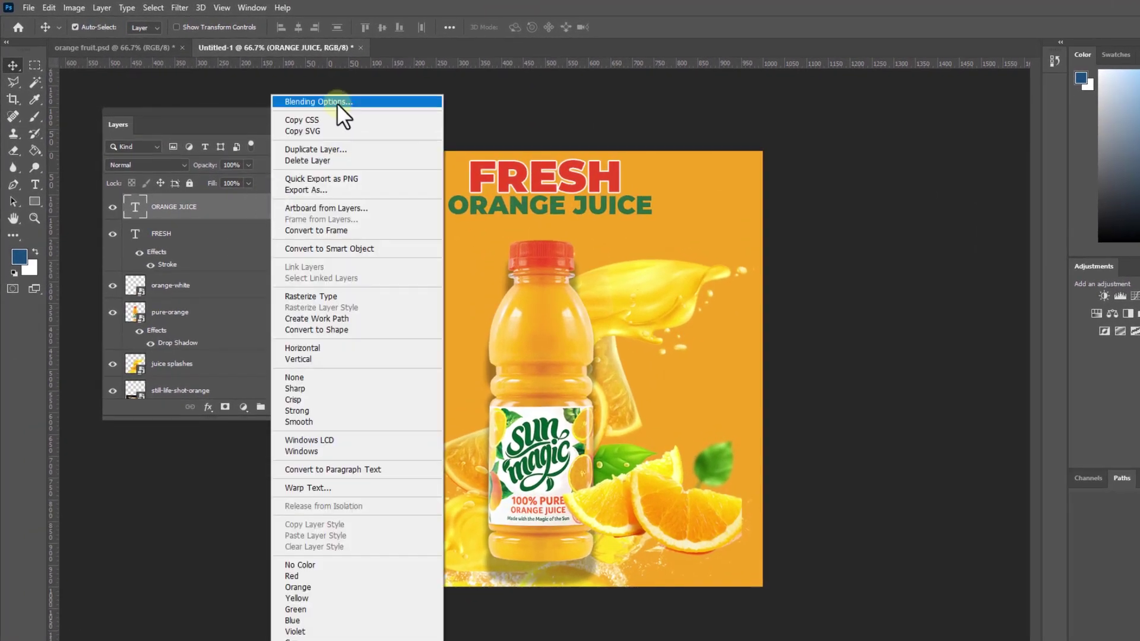
left_click(336, 103)
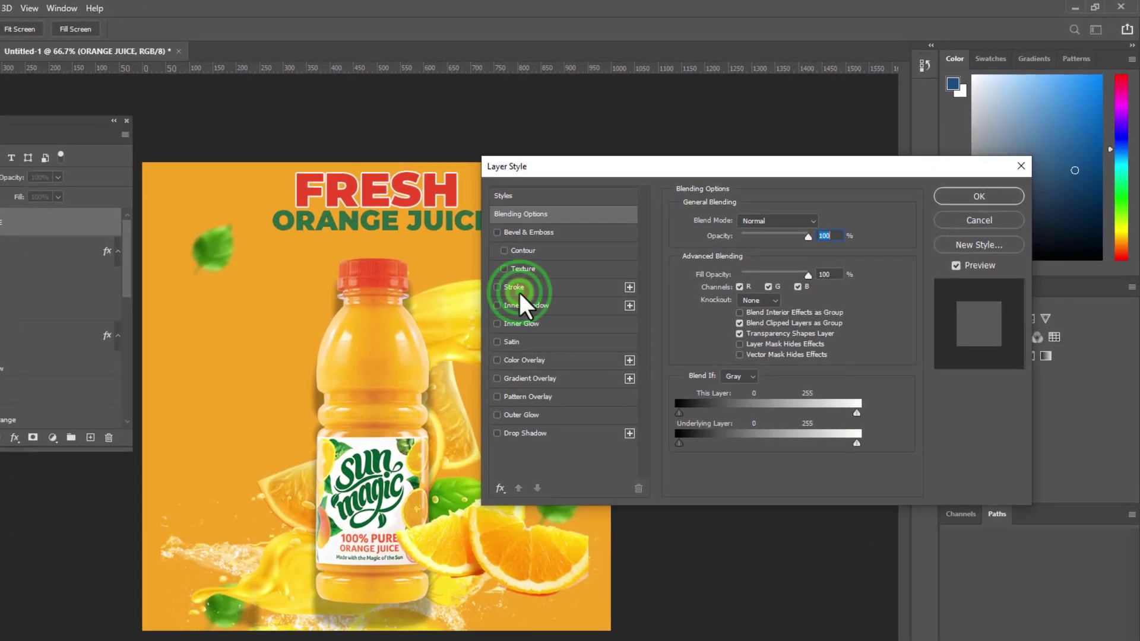
left_click(555, 270)
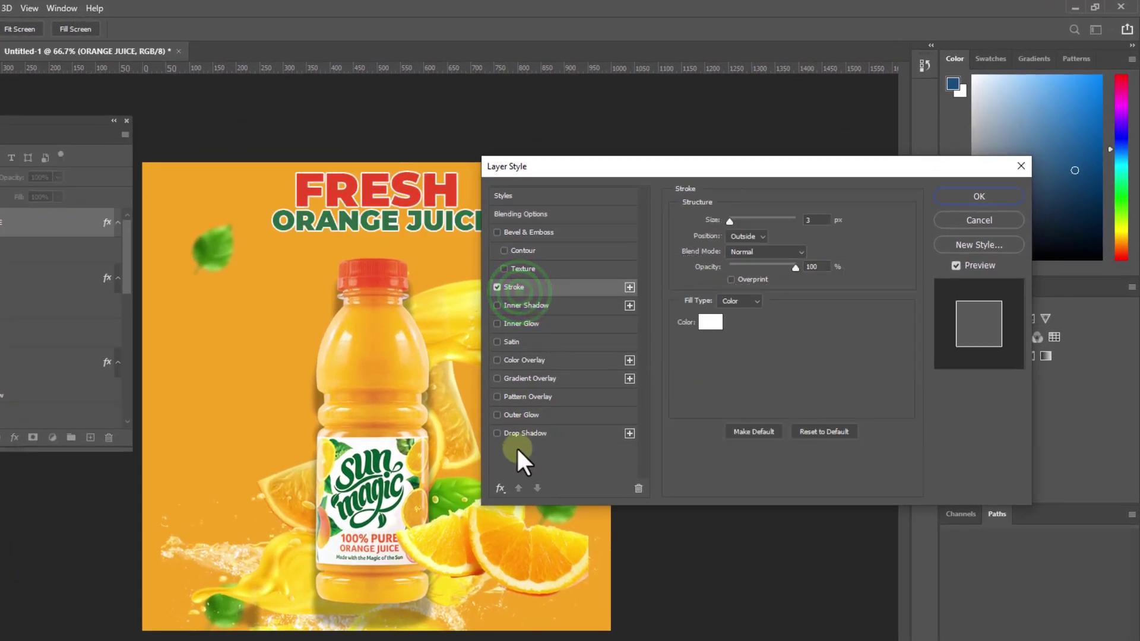
left_click(497, 434)
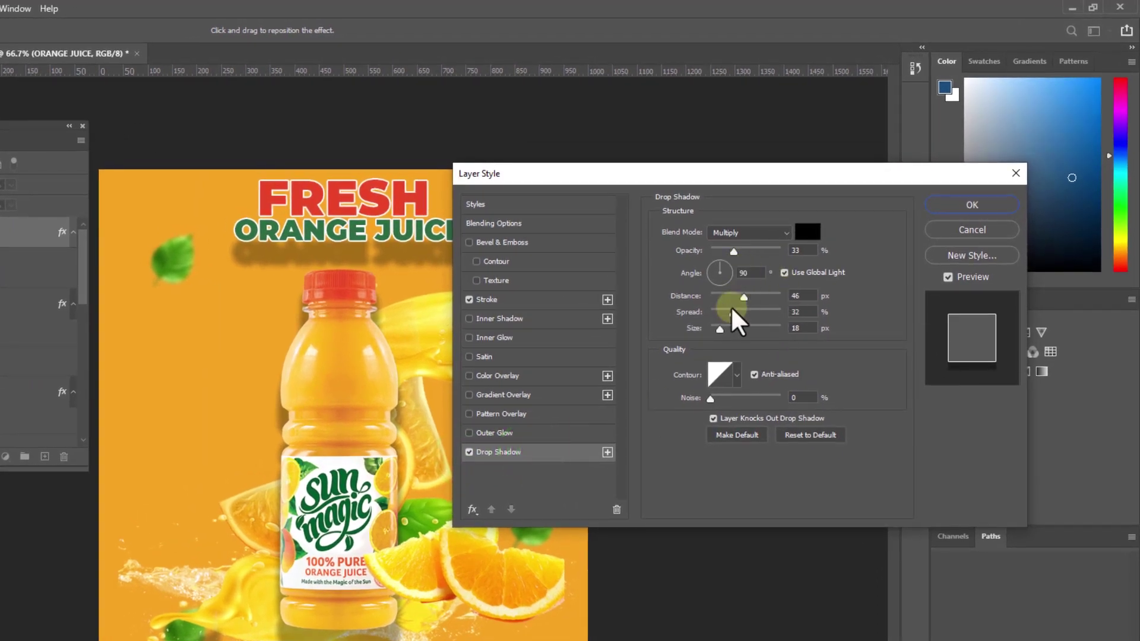
left_click_drag(742, 294, 722, 293)
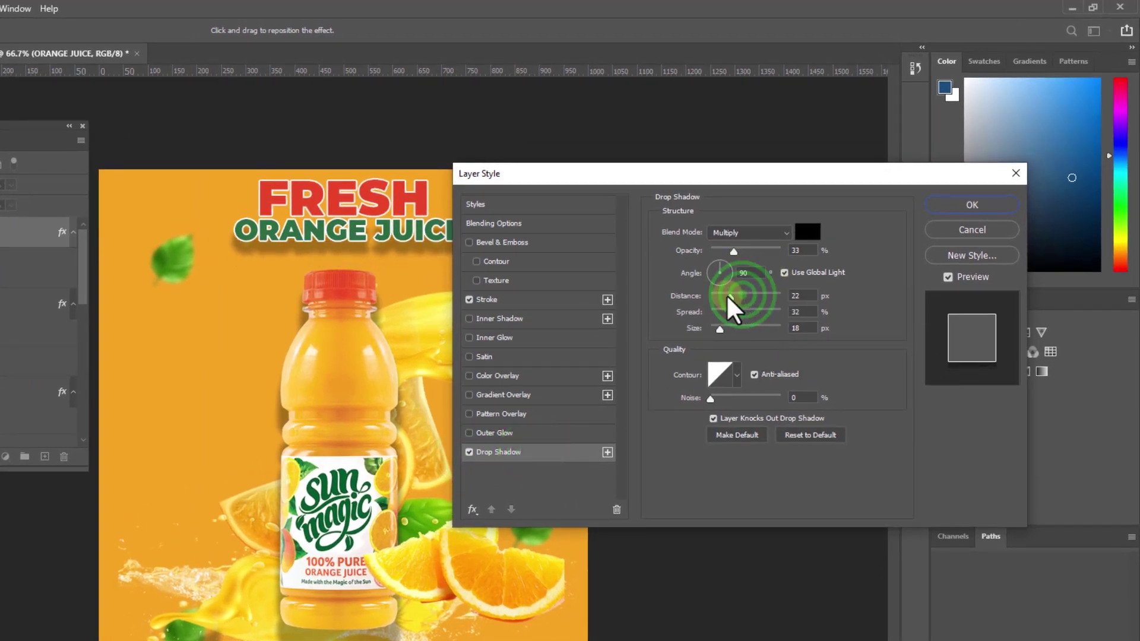
left_click(745, 184)
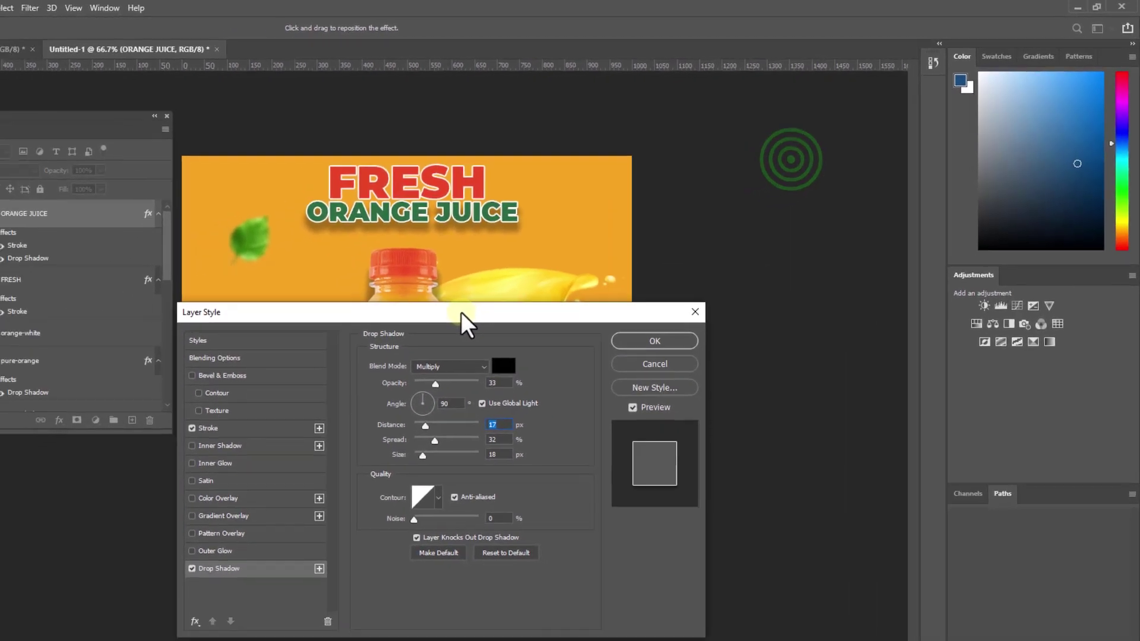
left_click(681, 336)
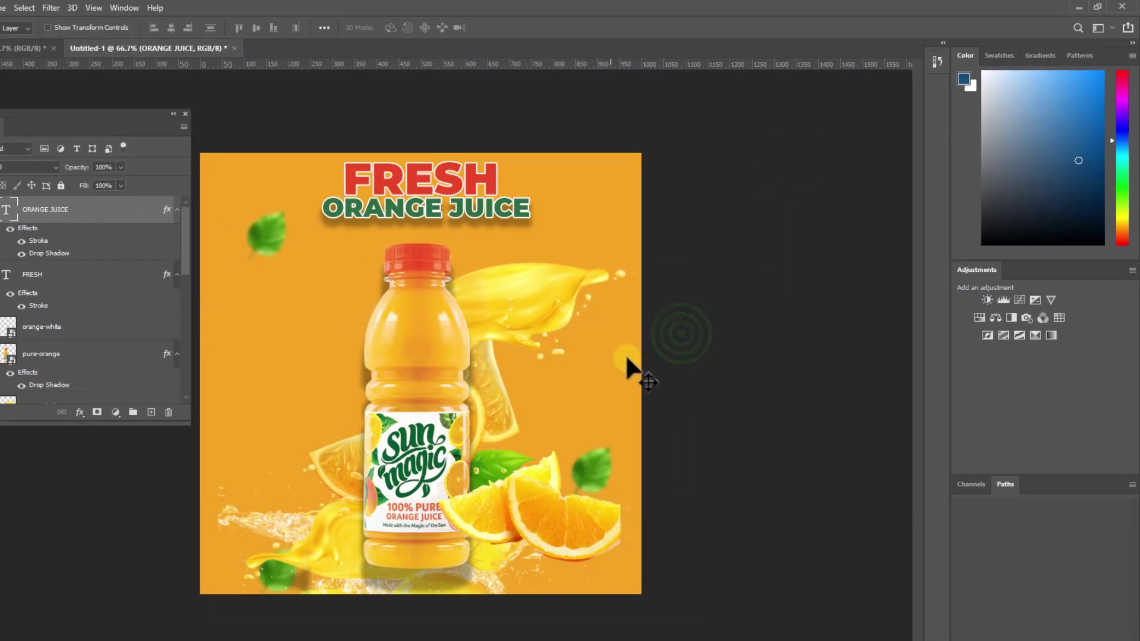
left_click(452, 189)
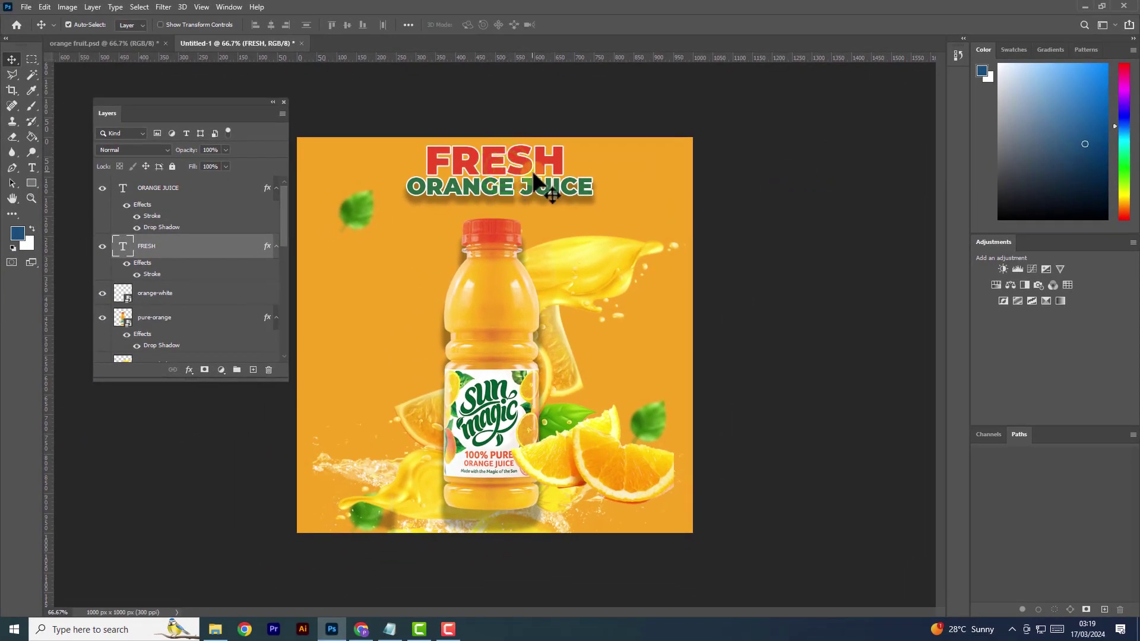
Step: Nudge ORANGE JUICE slightly left, then reselect the FRESH text layer
left_click_drag(532, 186, 527, 185)
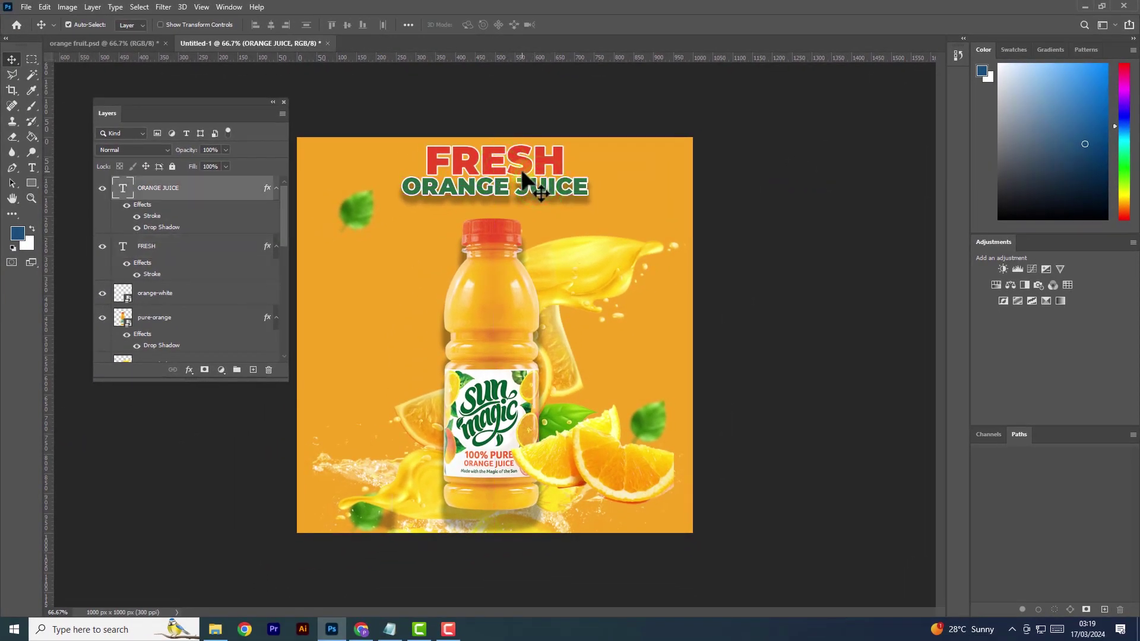
left_click(523, 172)
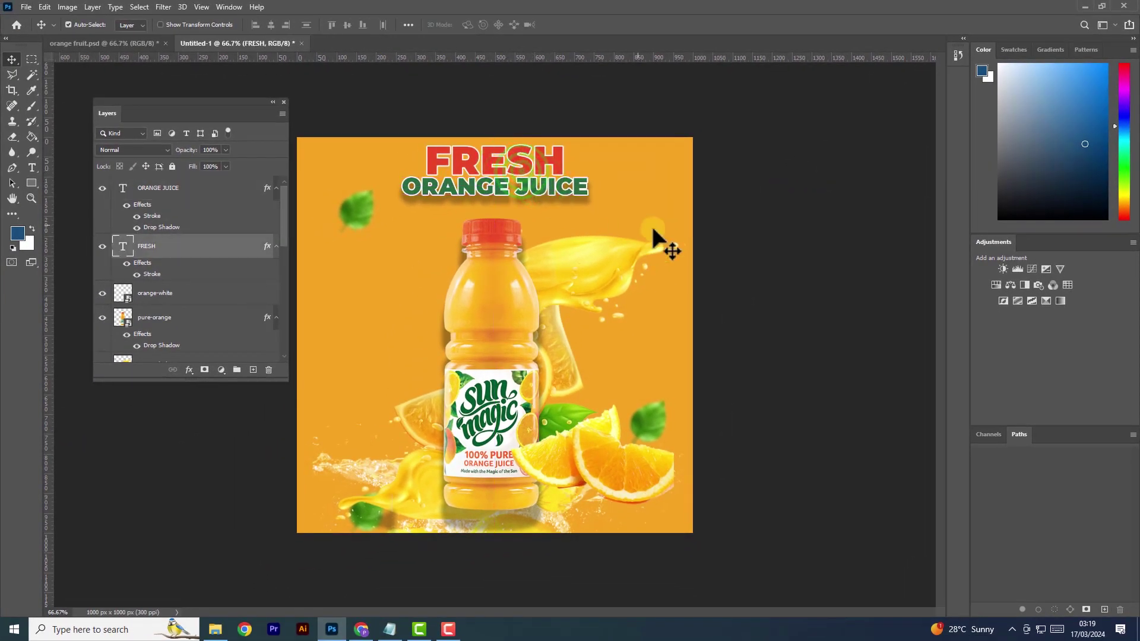
left_click(772, 257)
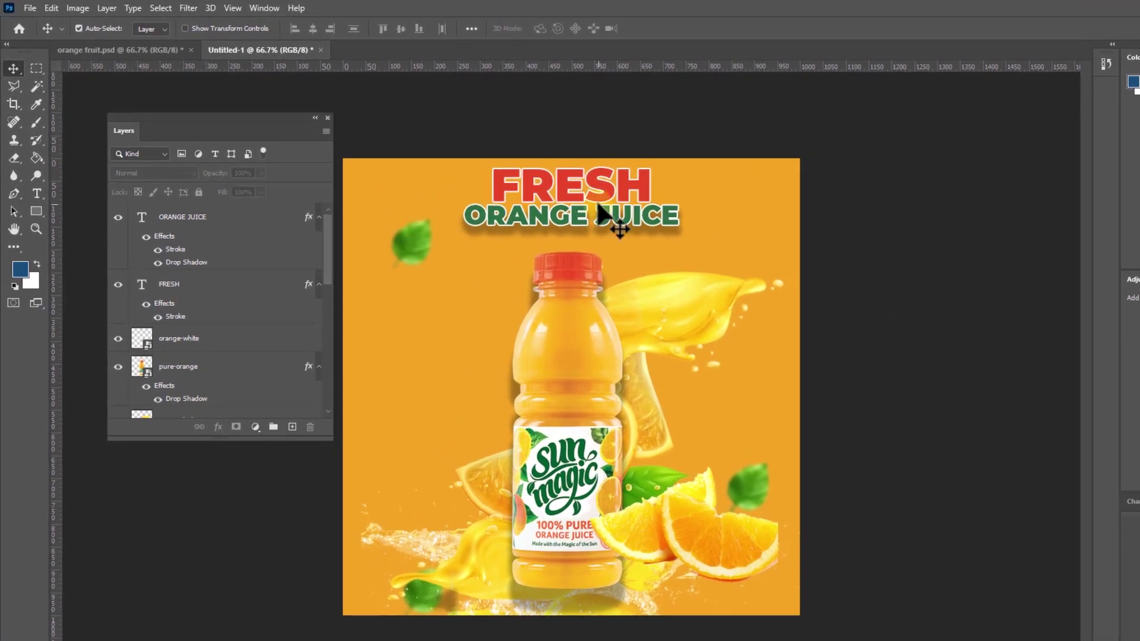
left_click(559, 186)
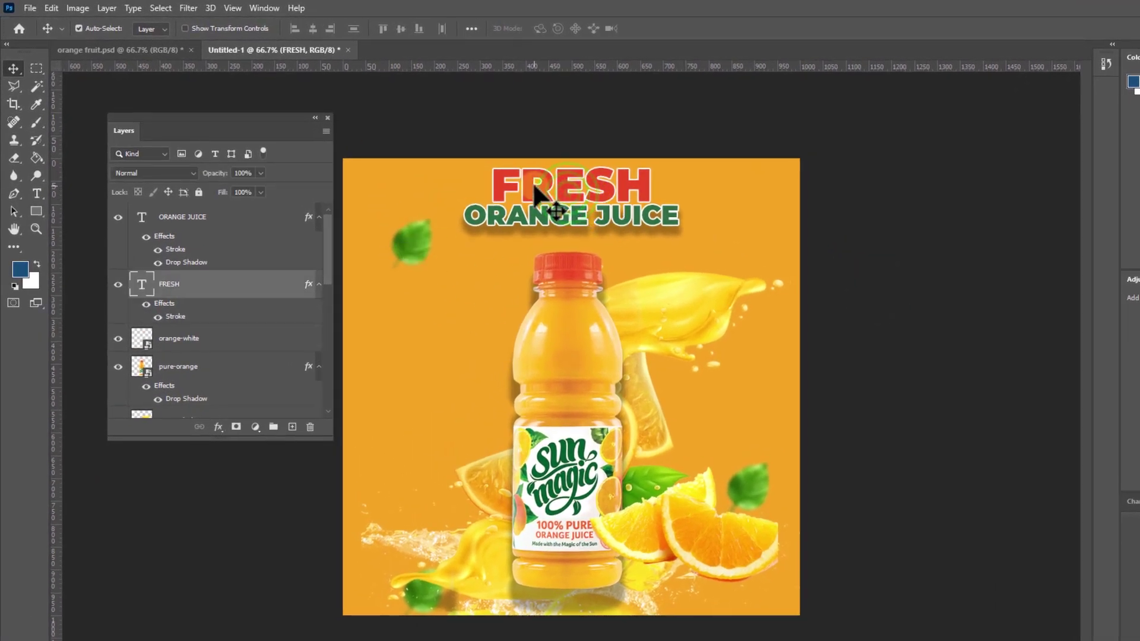
Step: Resize the FRESH text to 18 pt
double_click(541, 179)
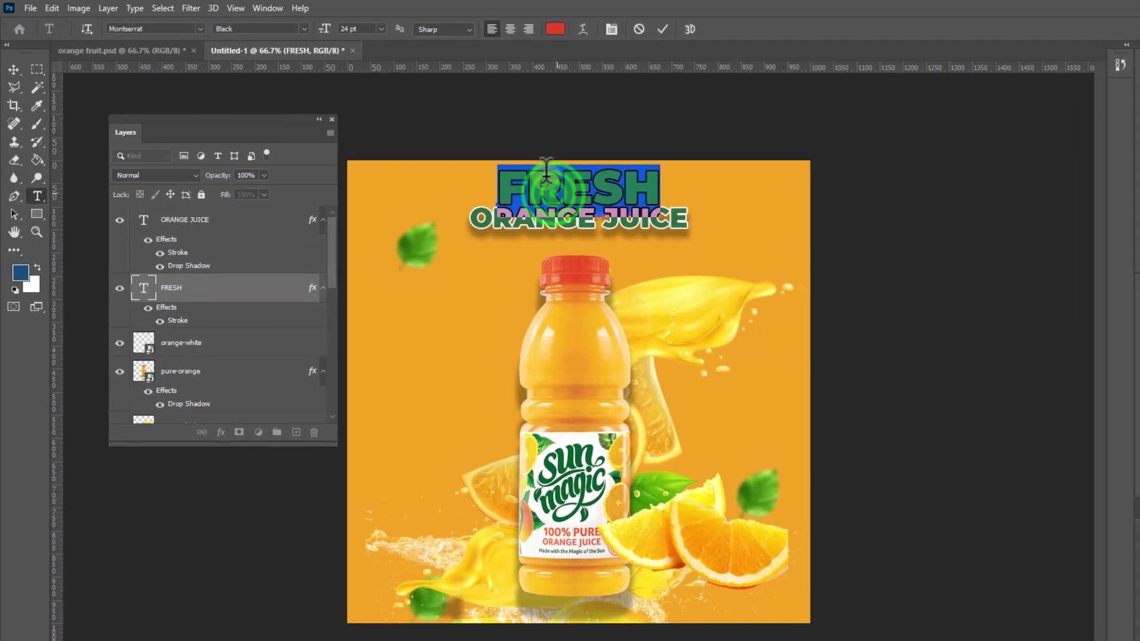
left_click(425, 33)
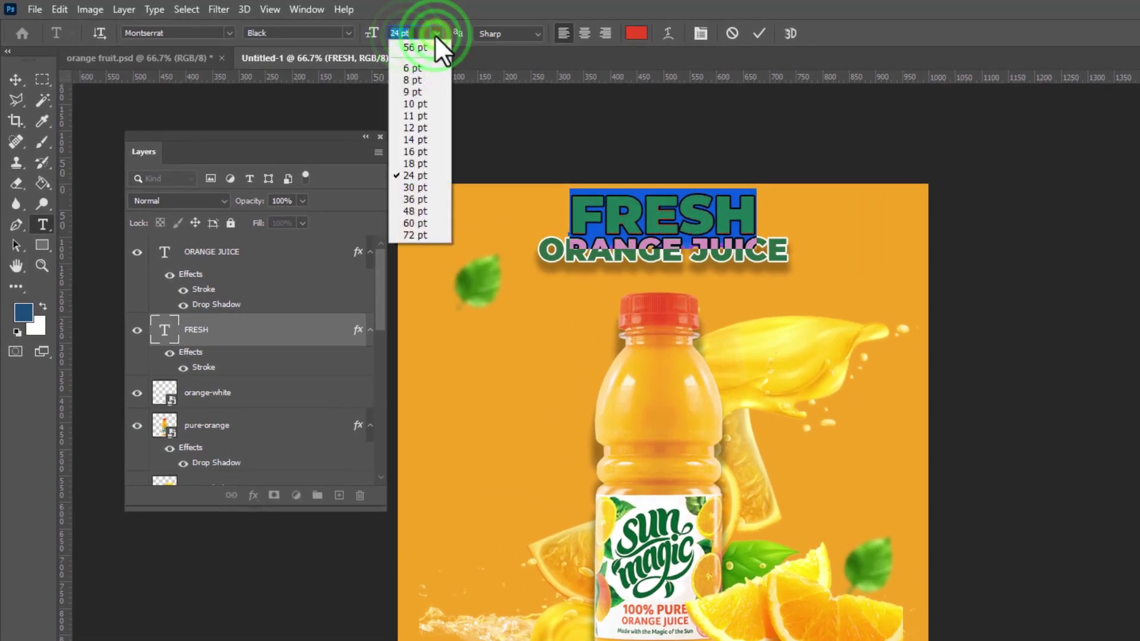
left_click(433, 162)
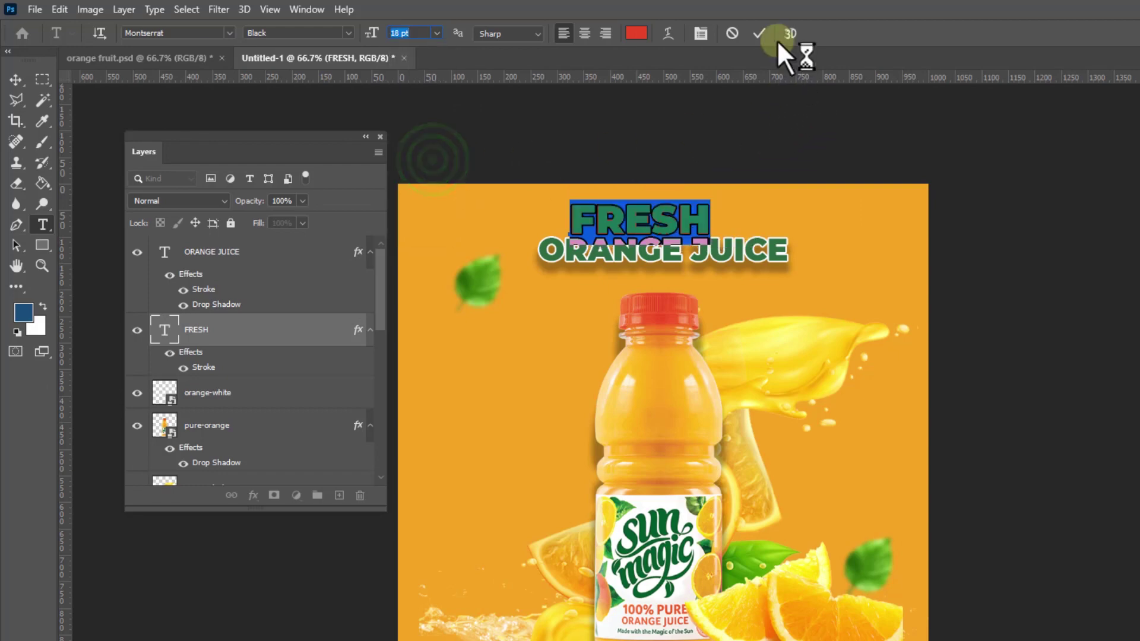
left_click(759, 33)
Step: Centre FRESH and move ORANGE JUICE up, centred just beneath it
key("v")
left_click_drag(656, 213, 692, 216)
left_click_drag(730, 272, 707, 246)
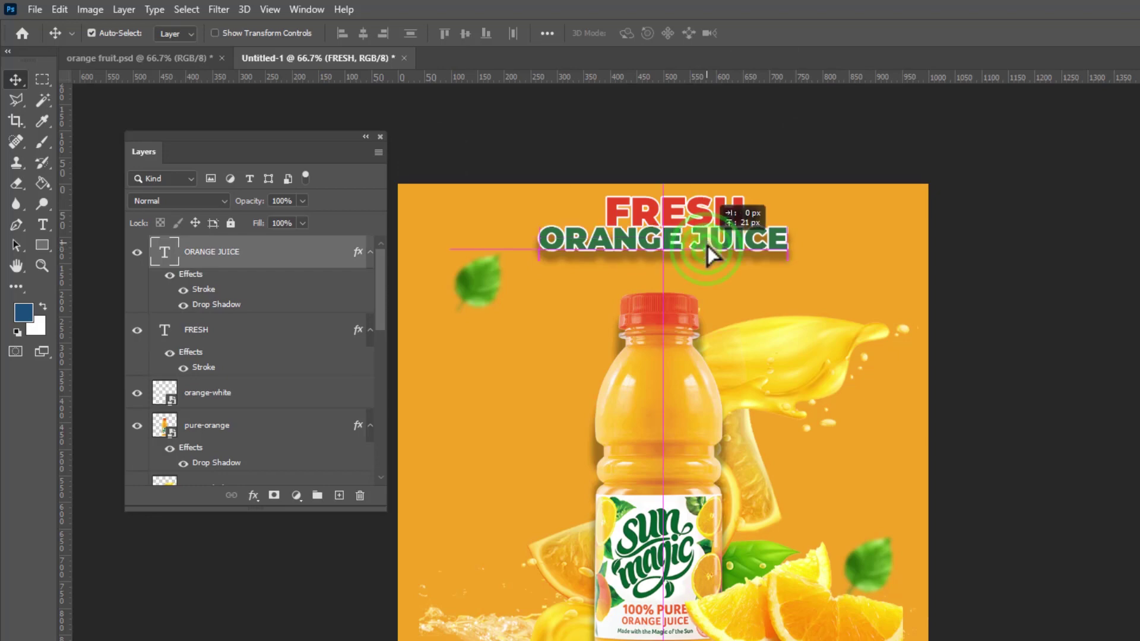
left_click(760, 250)
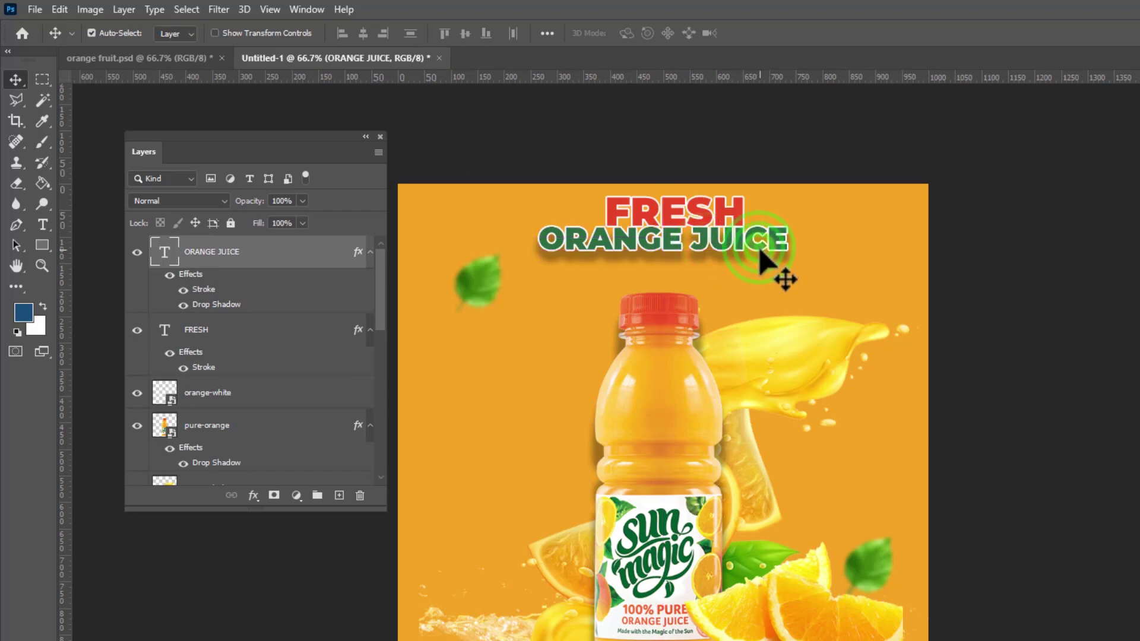
left_click_drag(759, 251, 767, 256)
left_click(1037, 316)
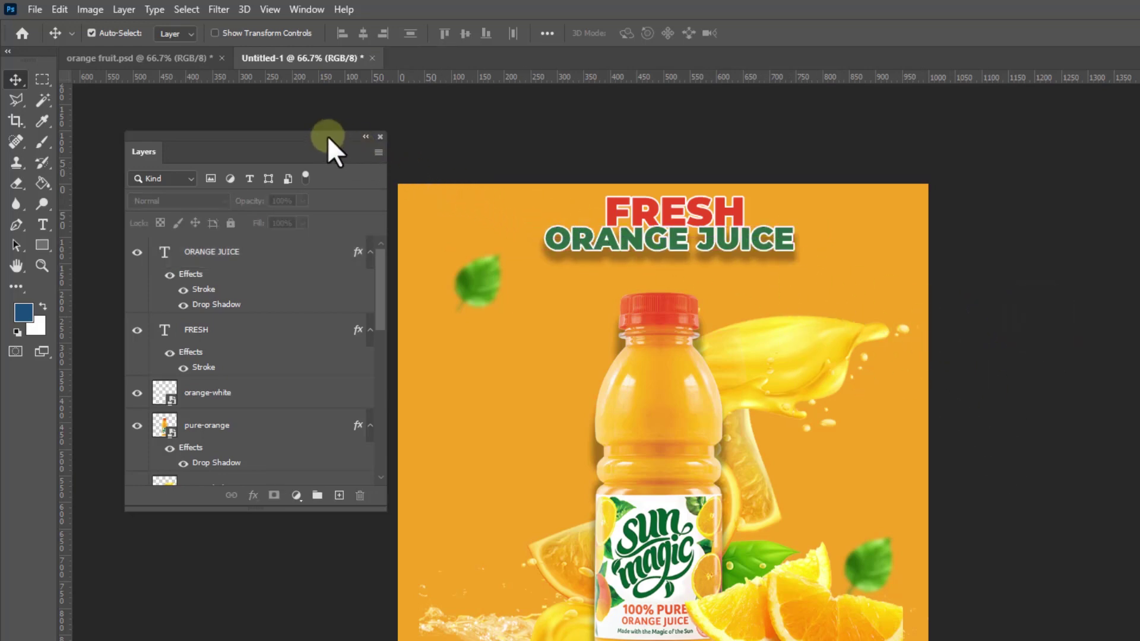
Step: Select all poster layers to check the layout, then deselect them
mouse_move(328, 137)
left_mouse_down()
mouse_move(284, 135)
mouse_move(772, 617)
mouse_move(801, 621)
left_mouse_up()
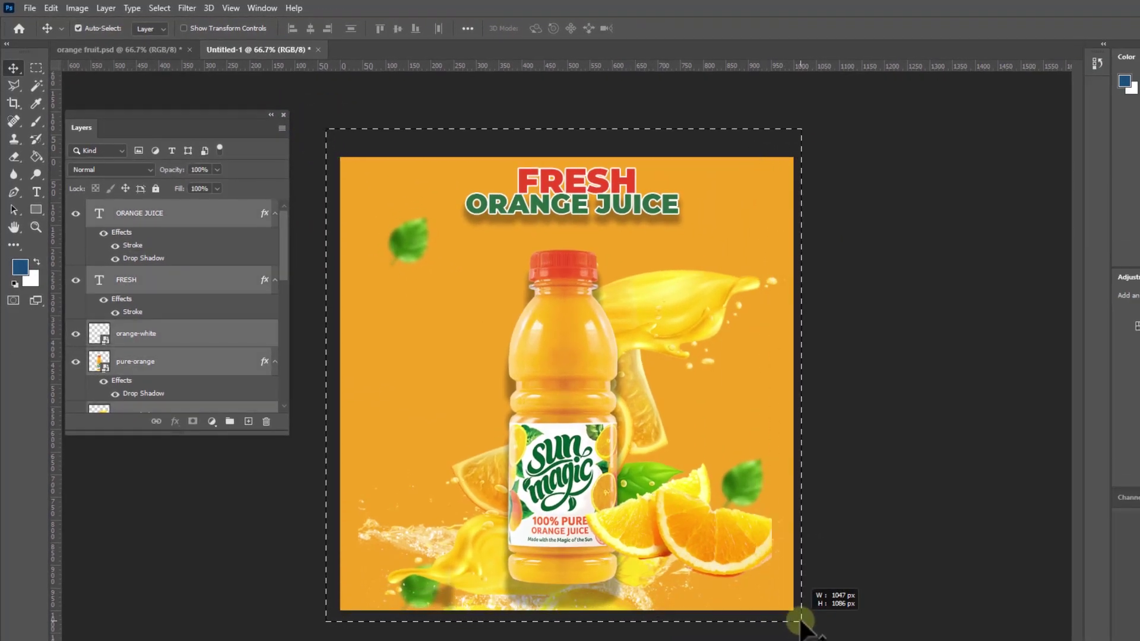
left_click(859, 390)
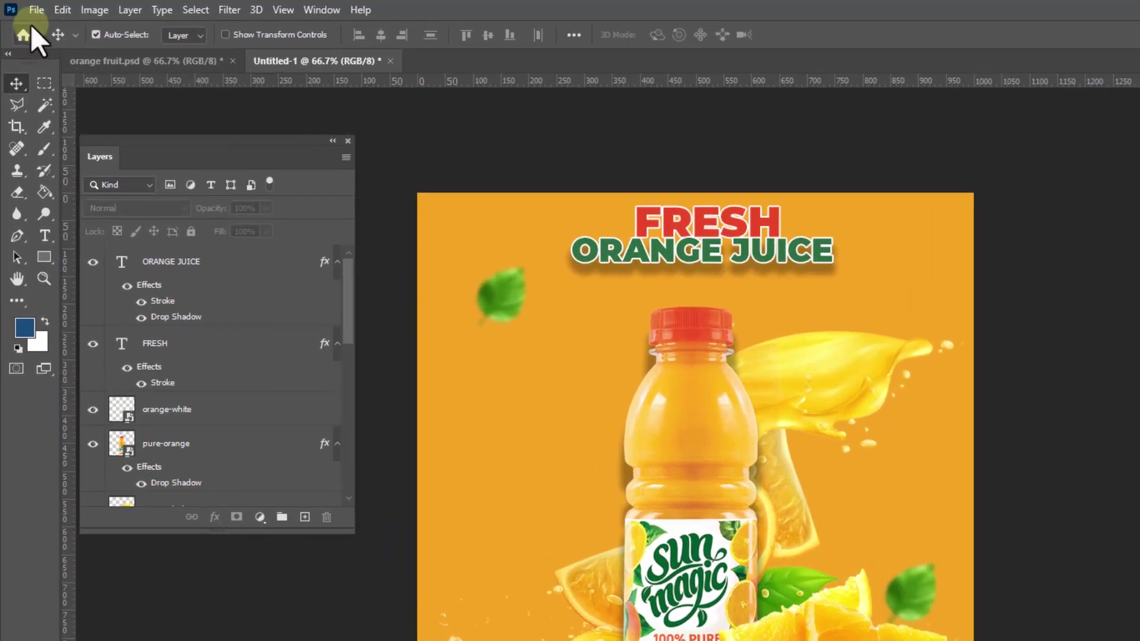
left_click(30, 8)
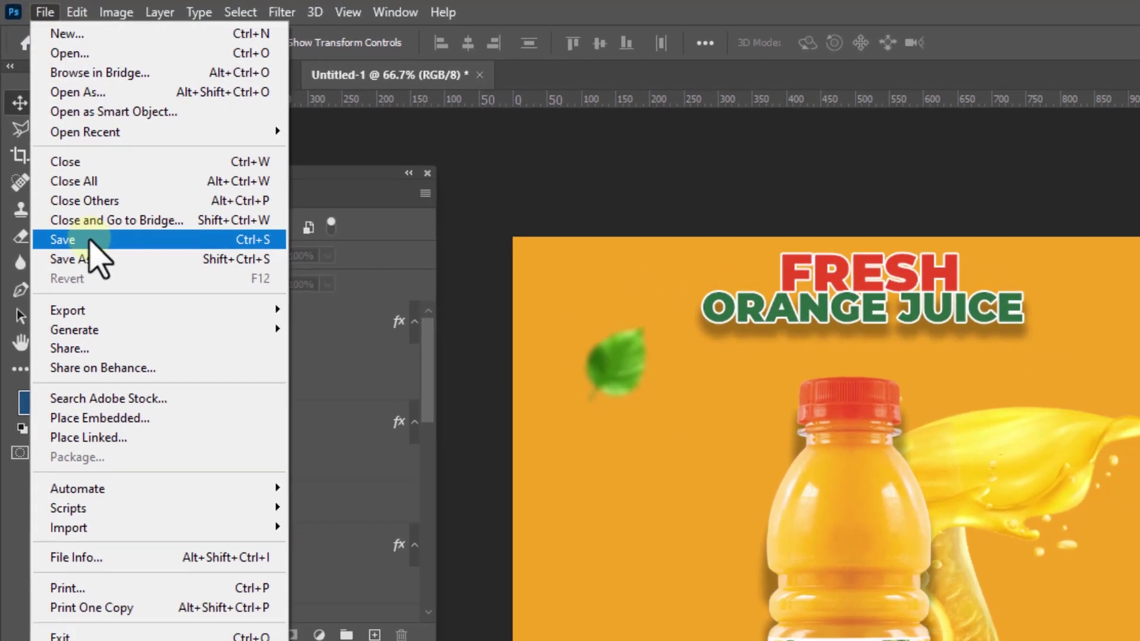
Step: Save the poster as PNG 'MANGO POSTER' in the Mango Fruit Photo folder and open that folder
left_click(65, 175)
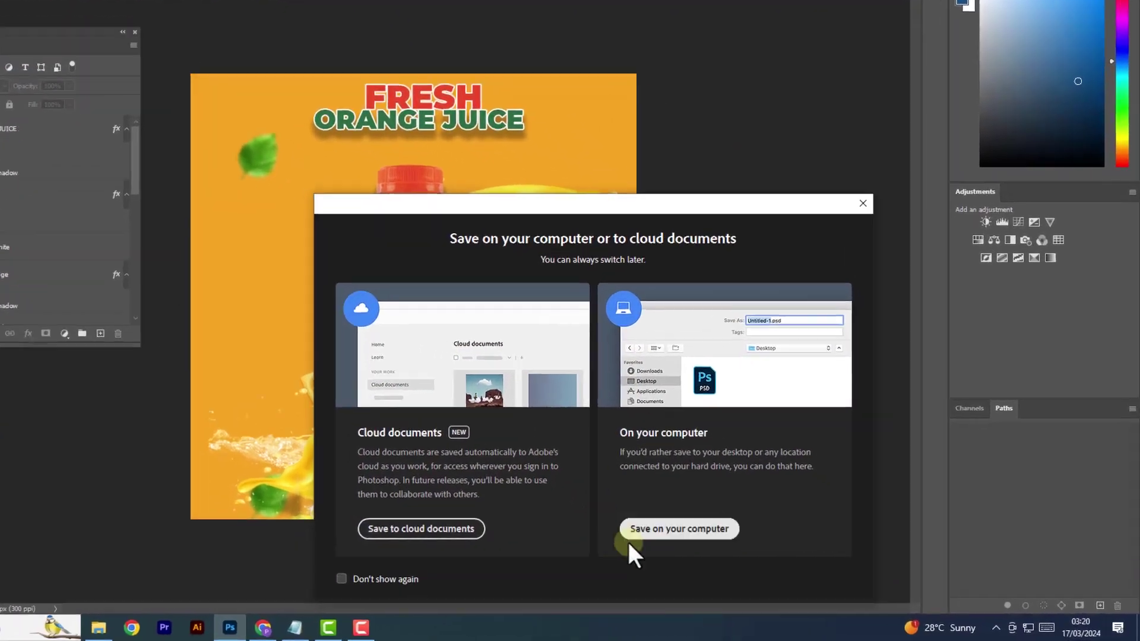
left_click(653, 530)
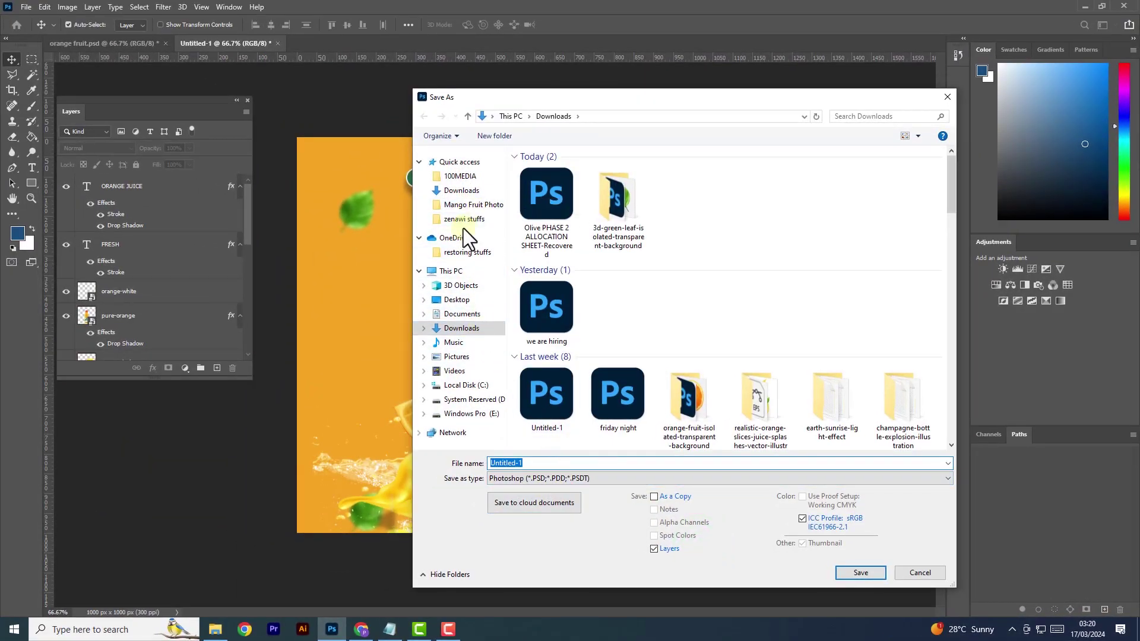
left_click(472, 206)
left_click(537, 463)
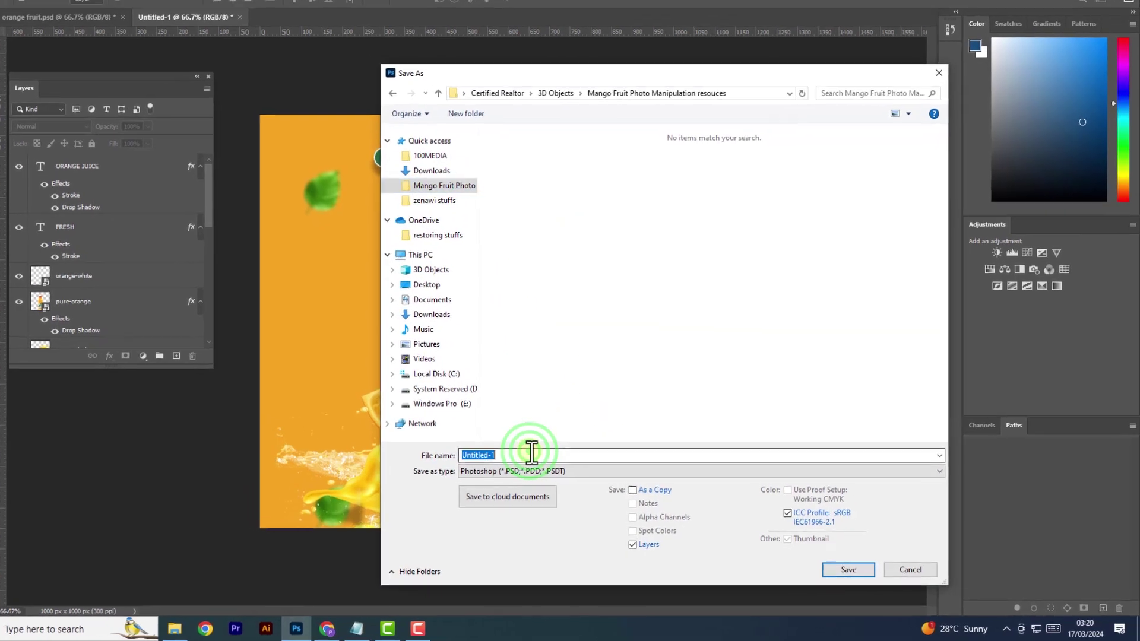
type("MANGO")
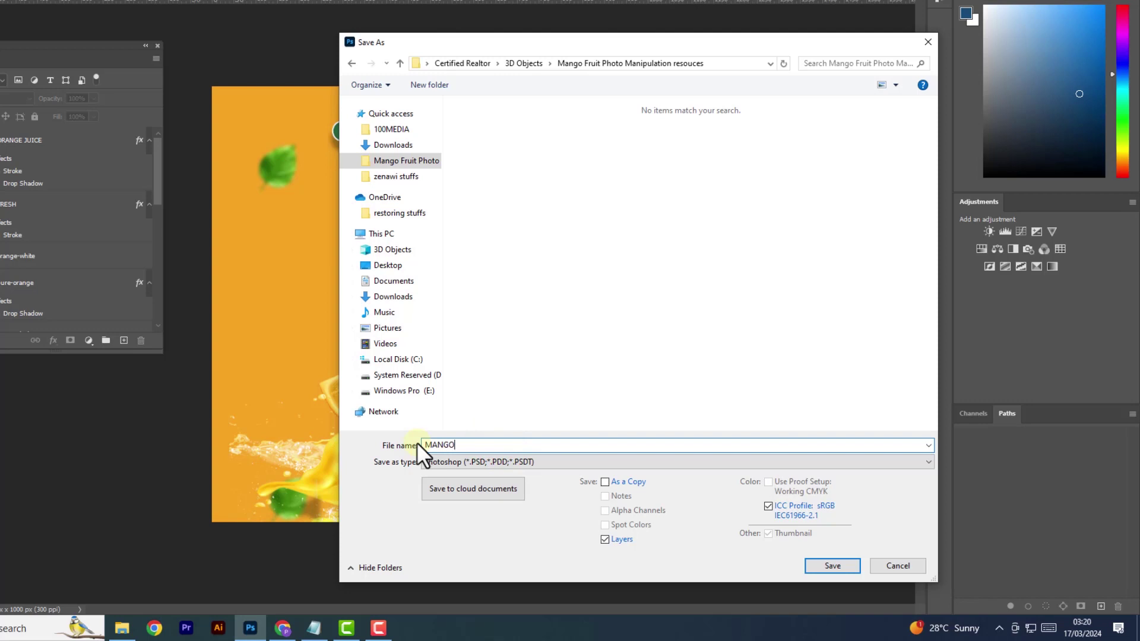
type(" POSTER")
left_click(525, 460)
left_click(497, 409)
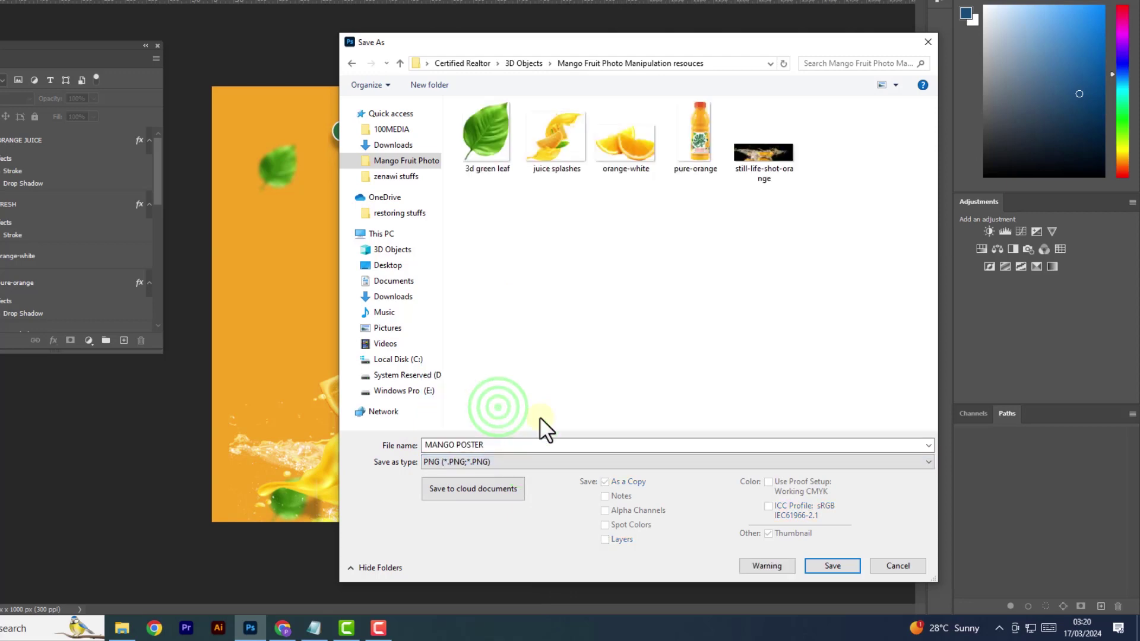
left_click(832, 566)
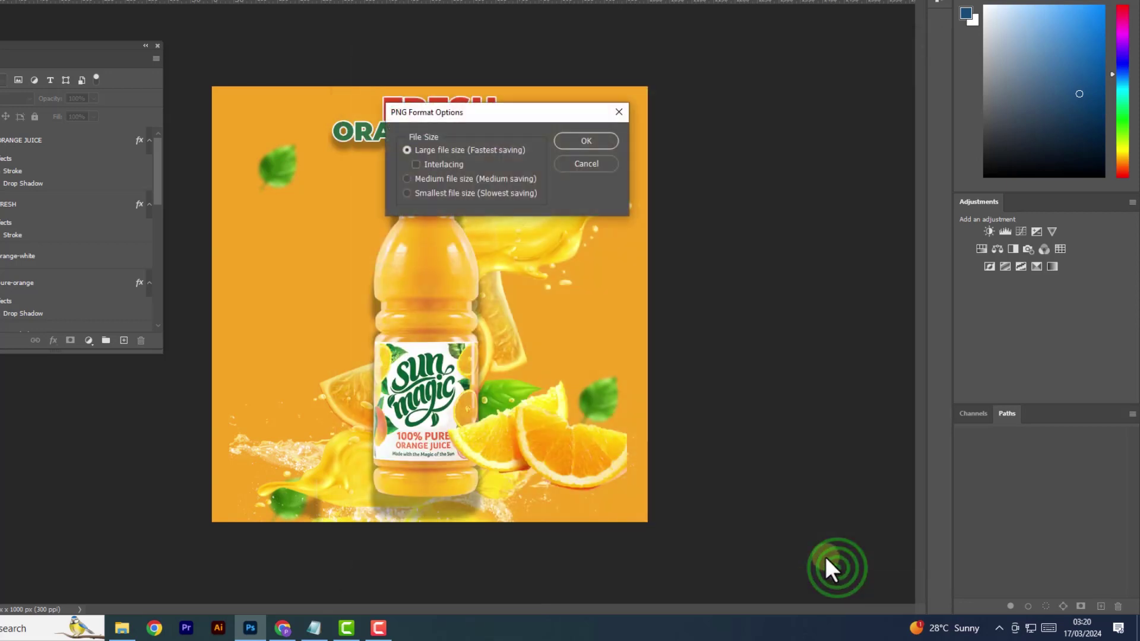
left_click(593, 149)
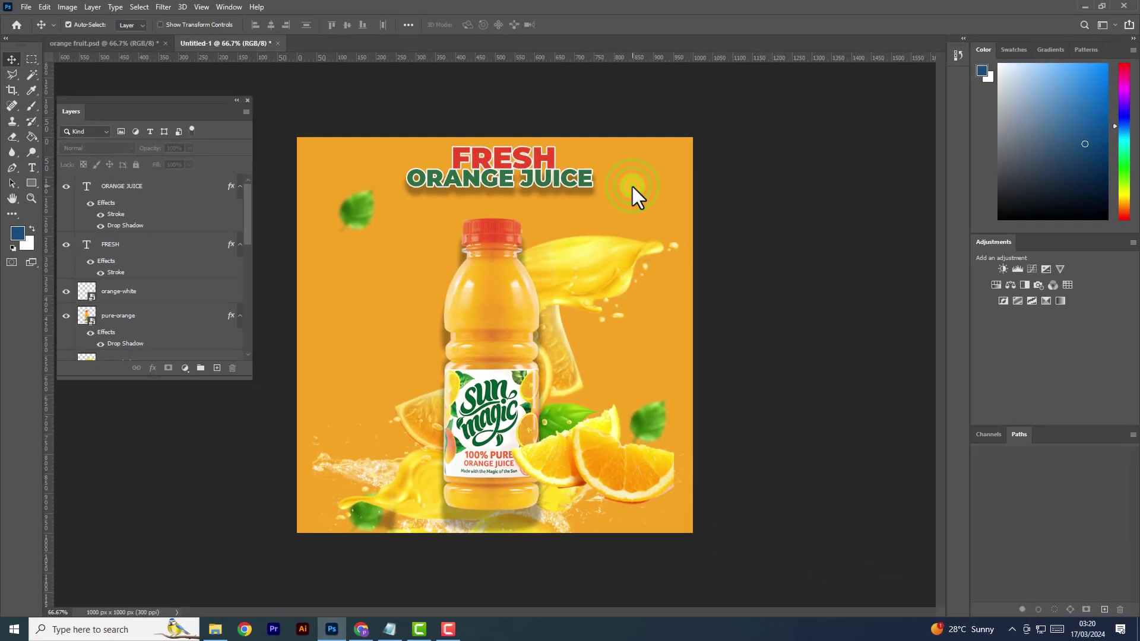
left_click(215, 629)
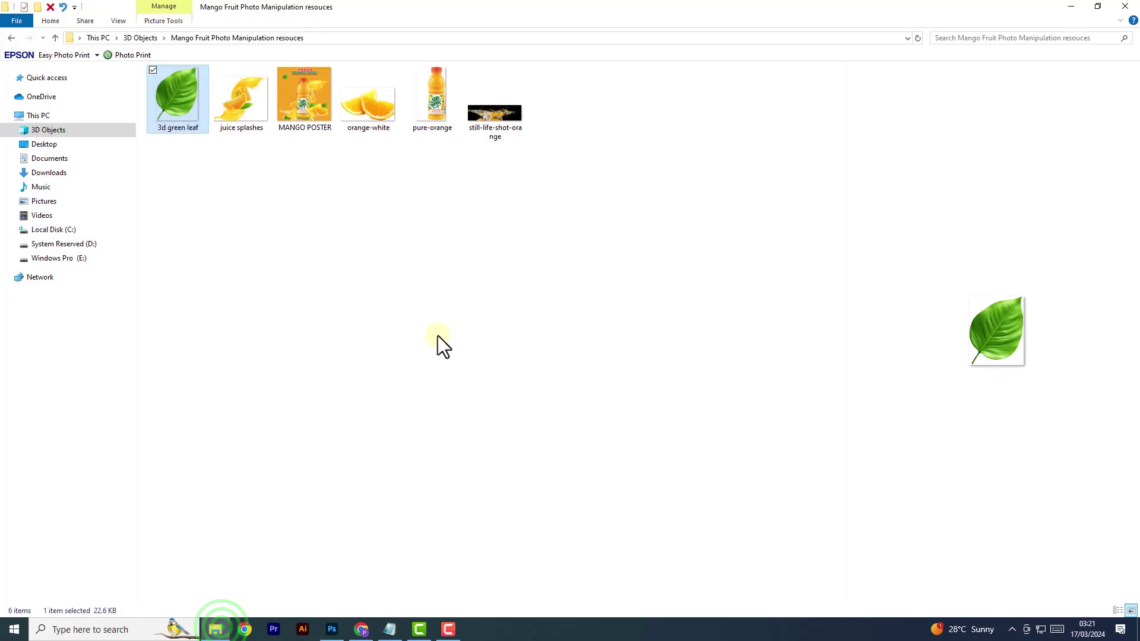
Step: Preview MANGO POSTER.png full-size in Windows Photos
double_click(323, 102)
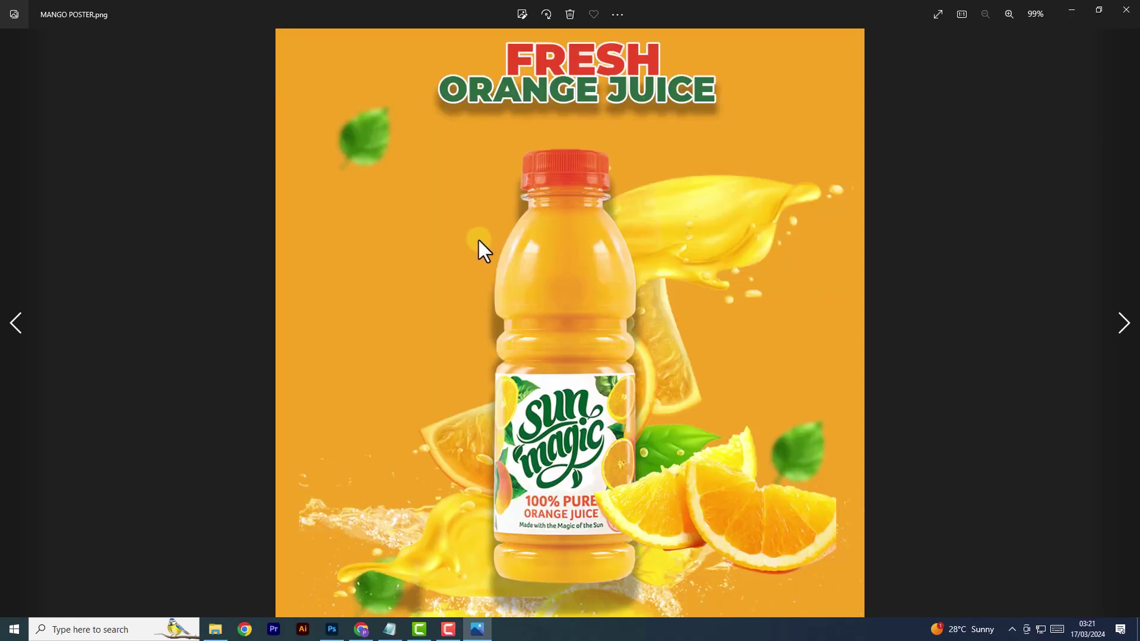
left_click(499, 230)
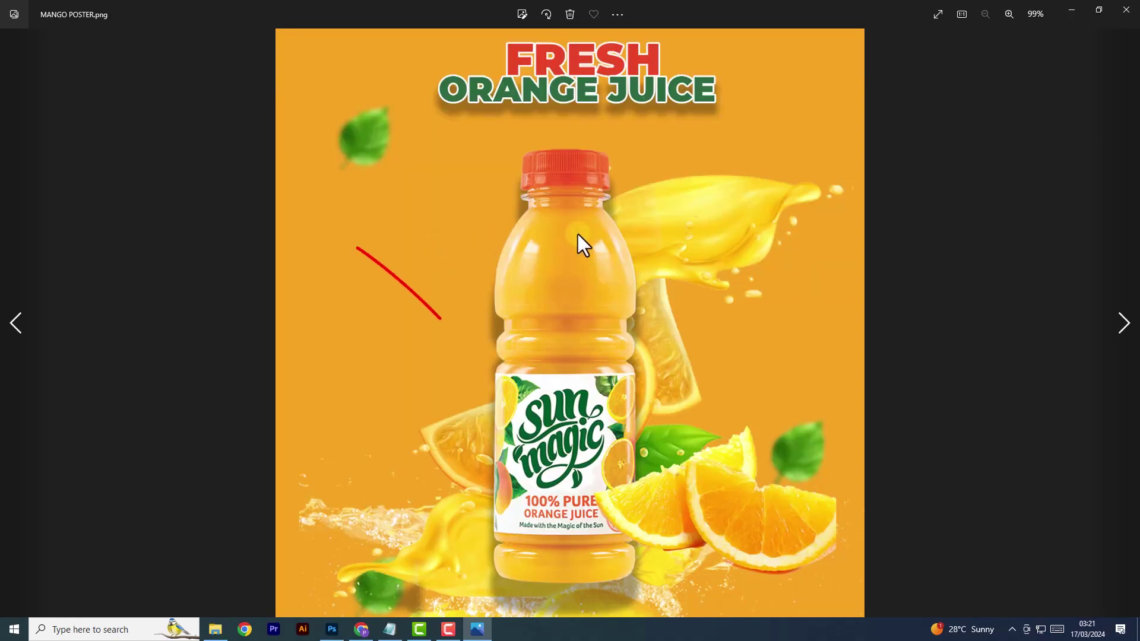